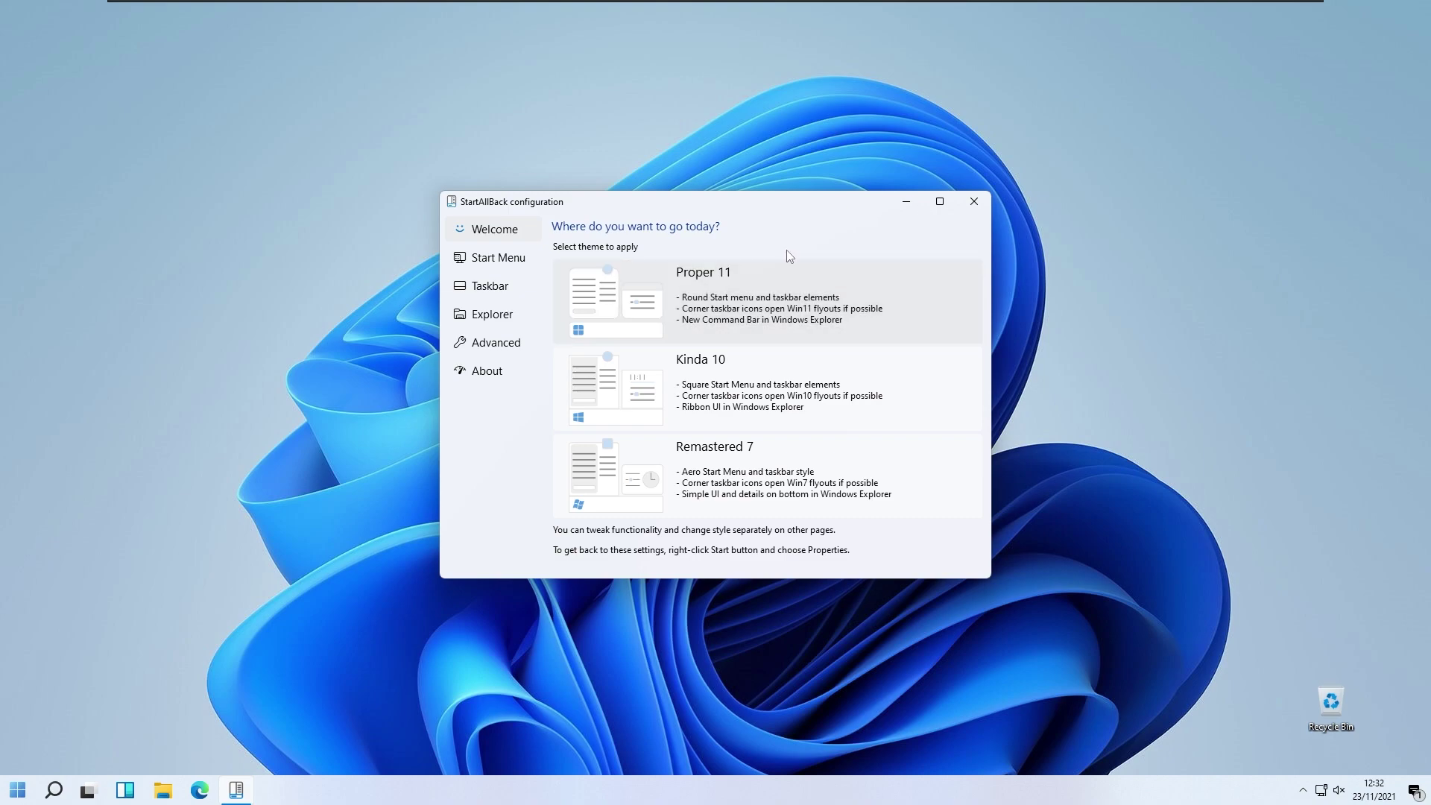
Try the Kinda 10 and Remastered 7 themes and return to the Proper 11 theme
{"action": "left_click", "coordinate": [785, 290]}
{"action": "left_click", "coordinate": [838, 271]}
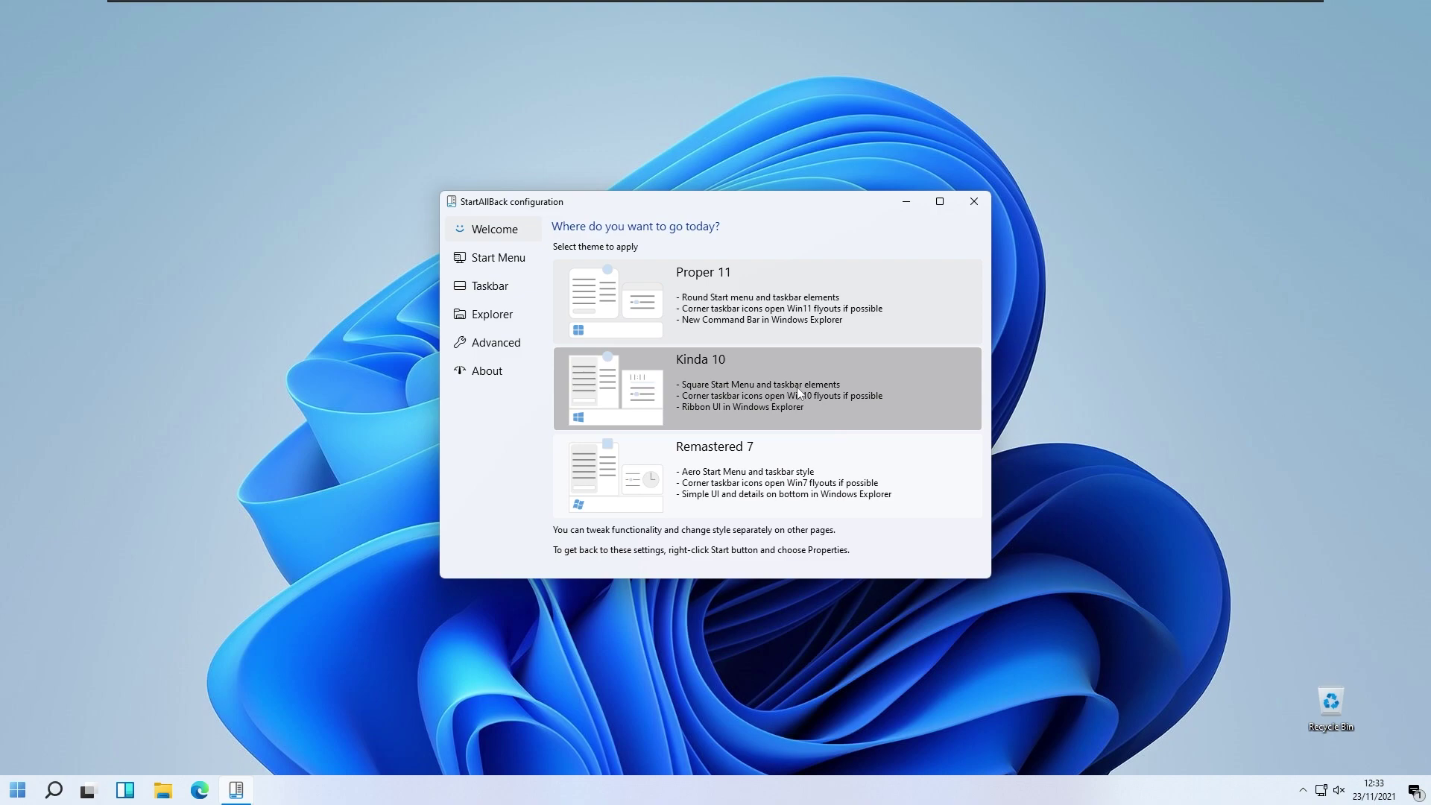
{"action": "left_click", "coordinate": [745, 377]}
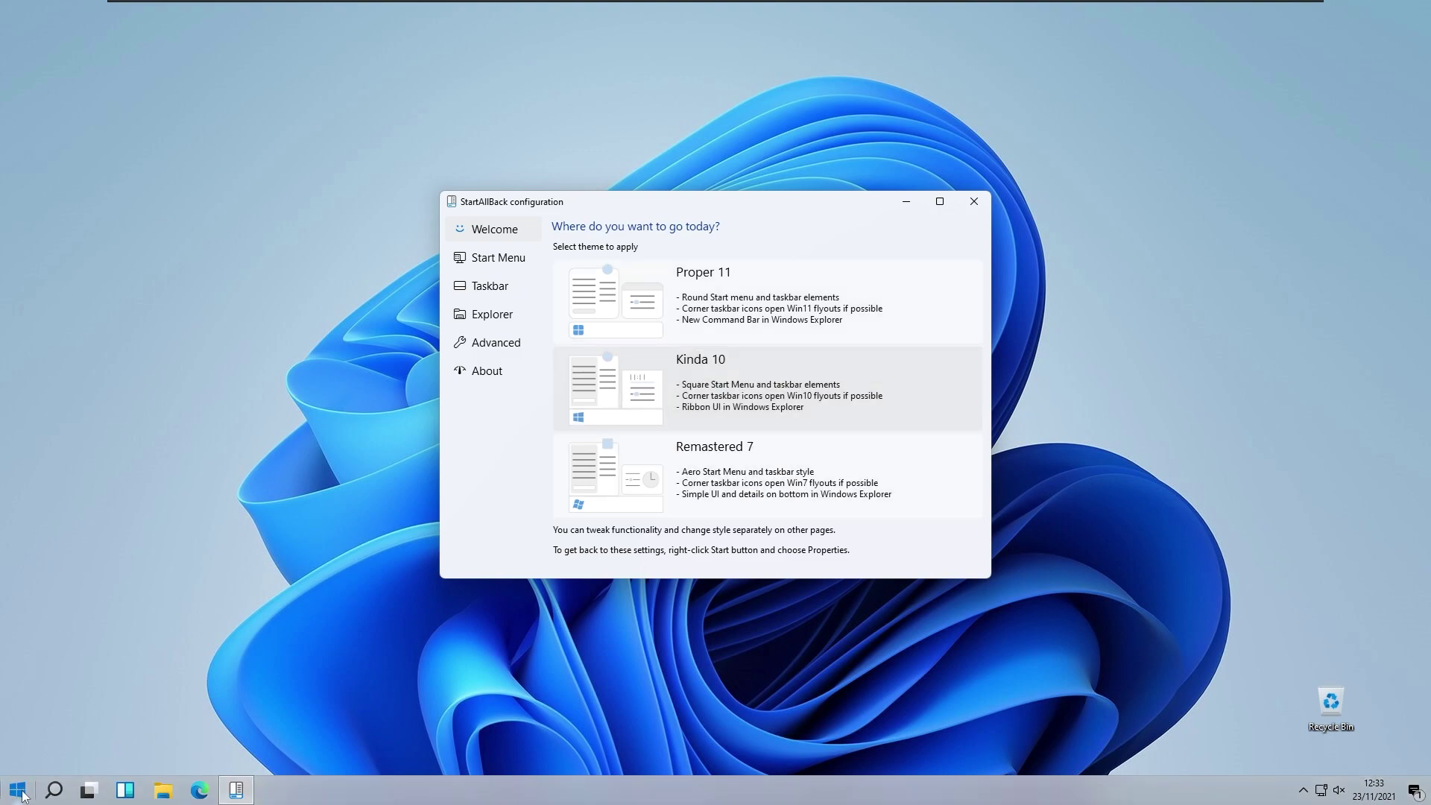
{"action": "left_click", "coordinate": [616, 459]}
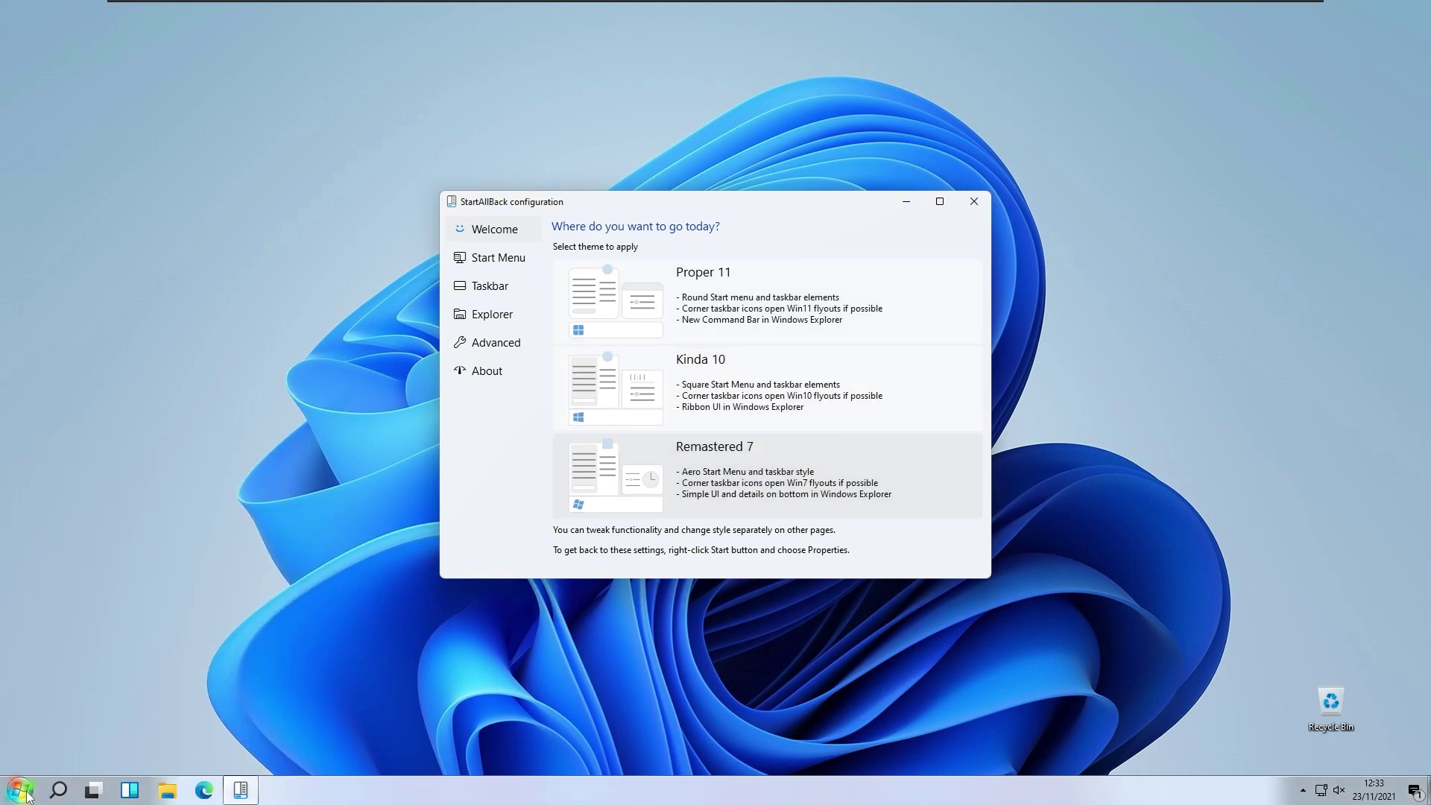
{"action": "left_click", "coordinate": [800, 289]}
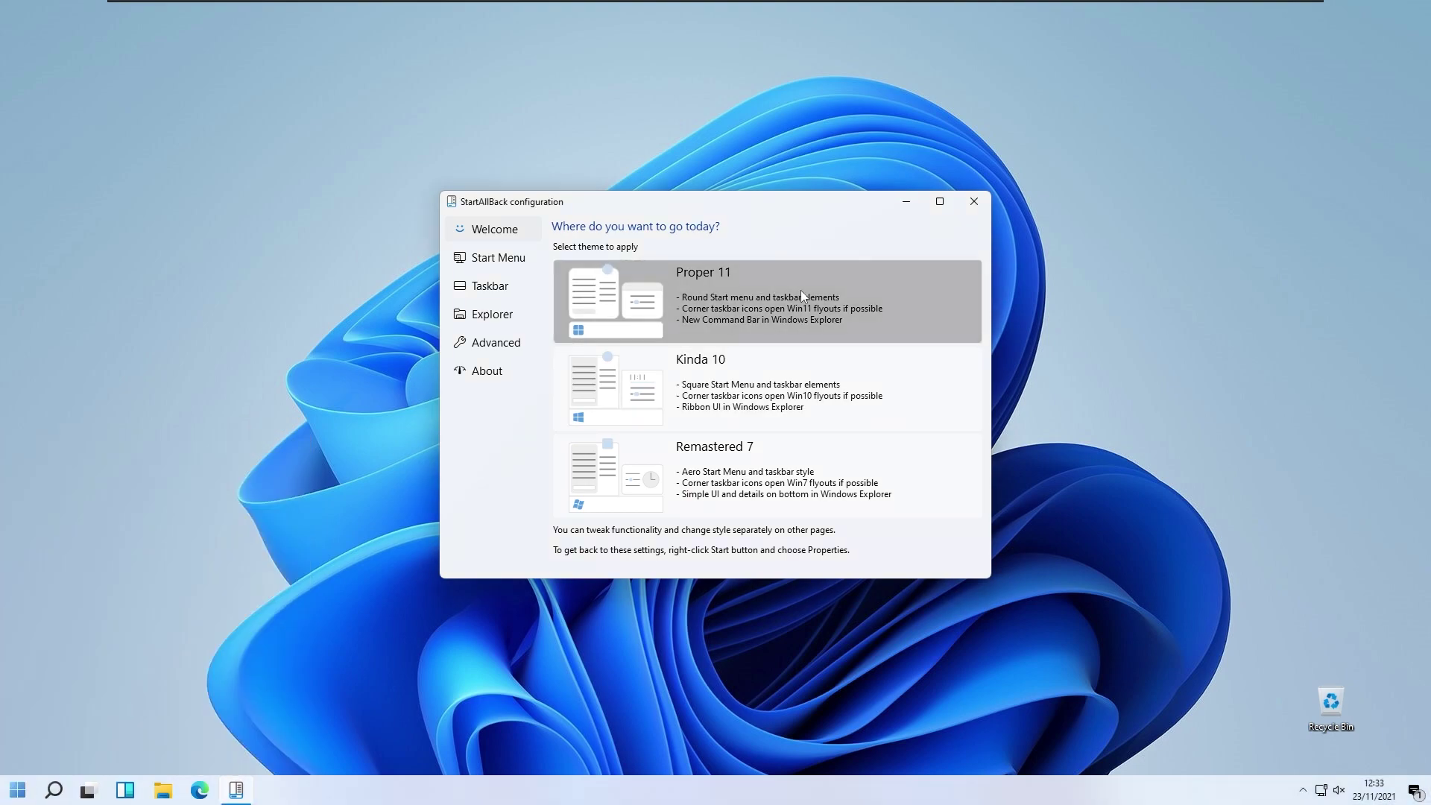
Enable large icons for All Programs in the Start menu settings and try the Plain8 Start menu visual style
{"action": "left_click", "coordinate": [499, 261]}
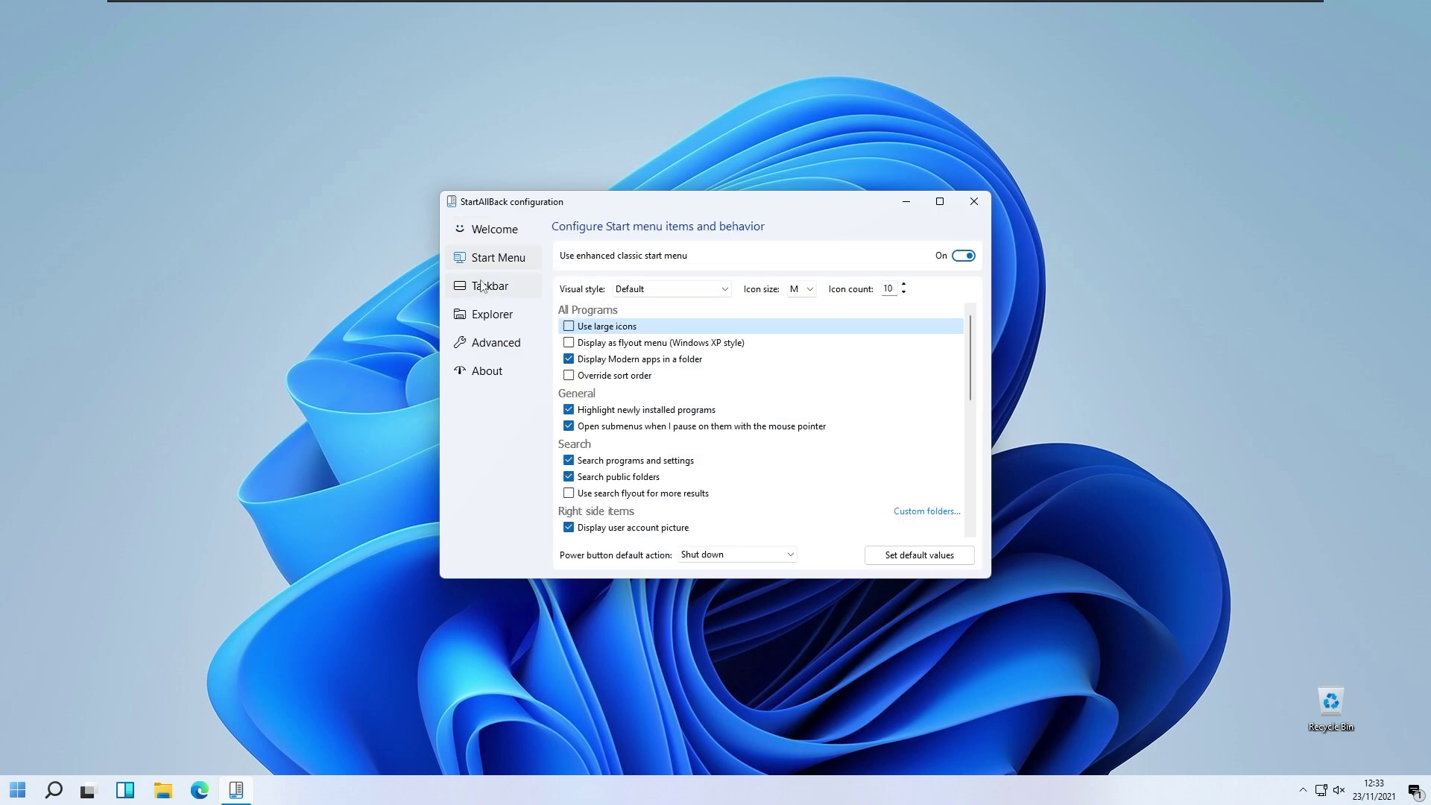
{"action": "left_click", "coordinate": [737, 326]}
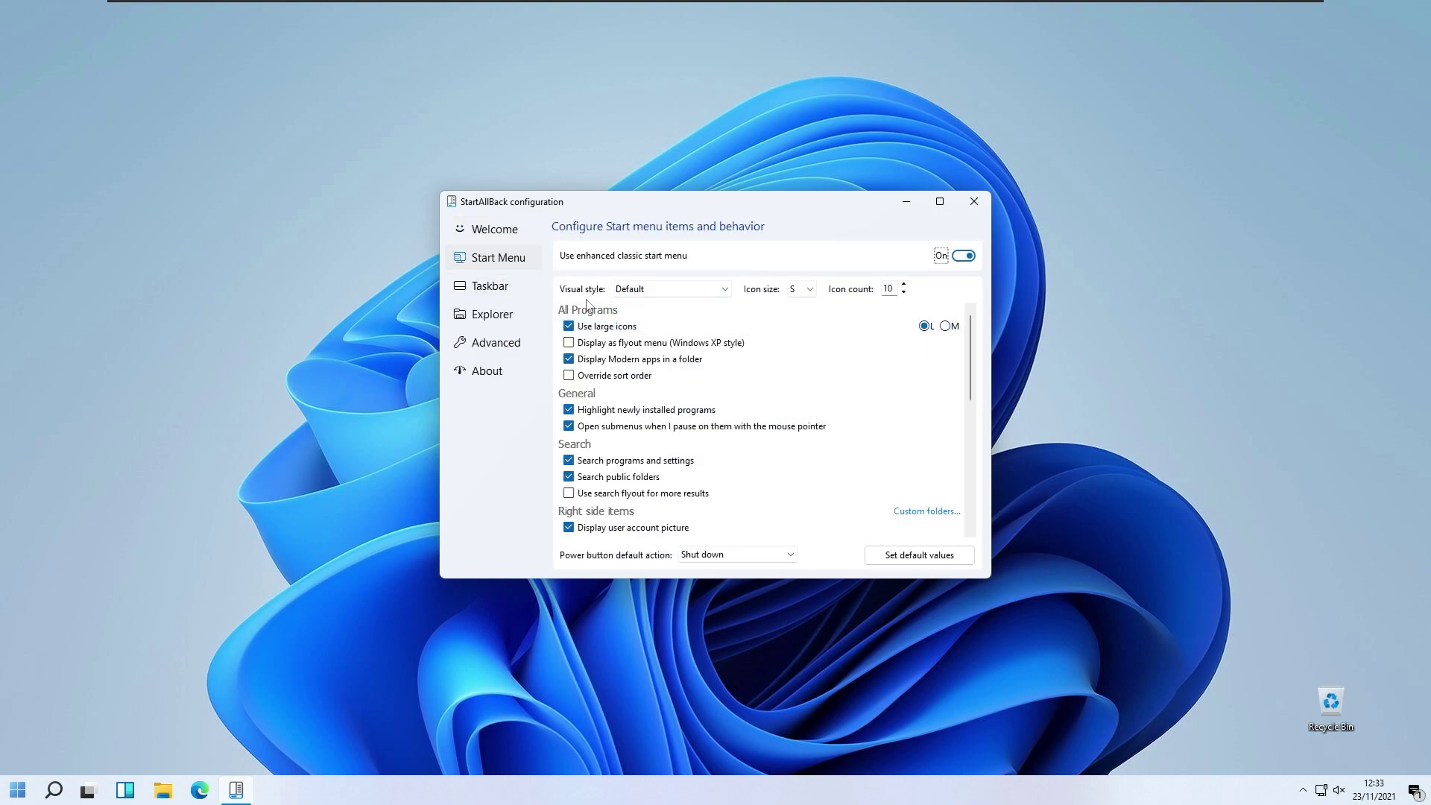
{"action": "left_click", "coordinate": [681, 291]}
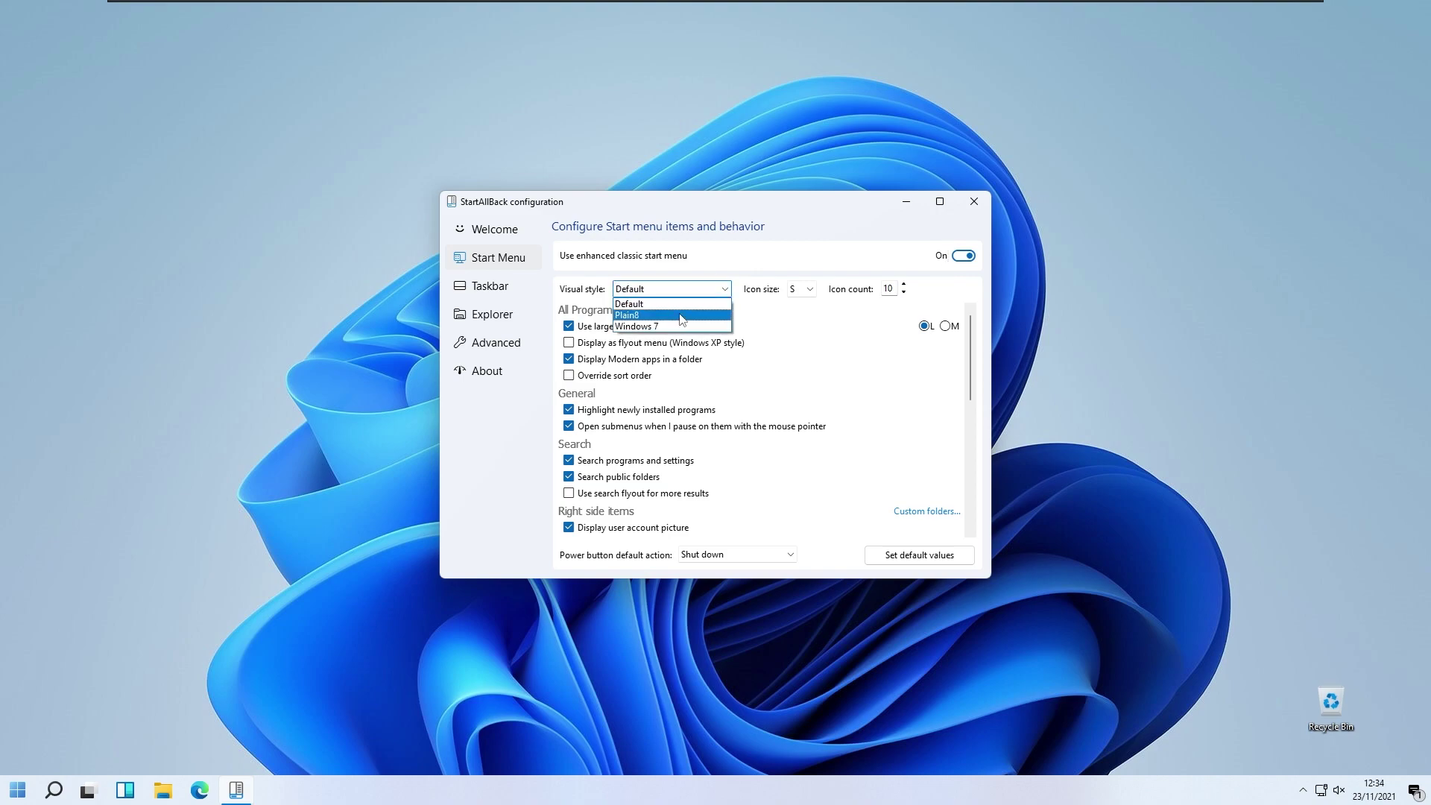
{"action": "left_click", "coordinate": [682, 315]}
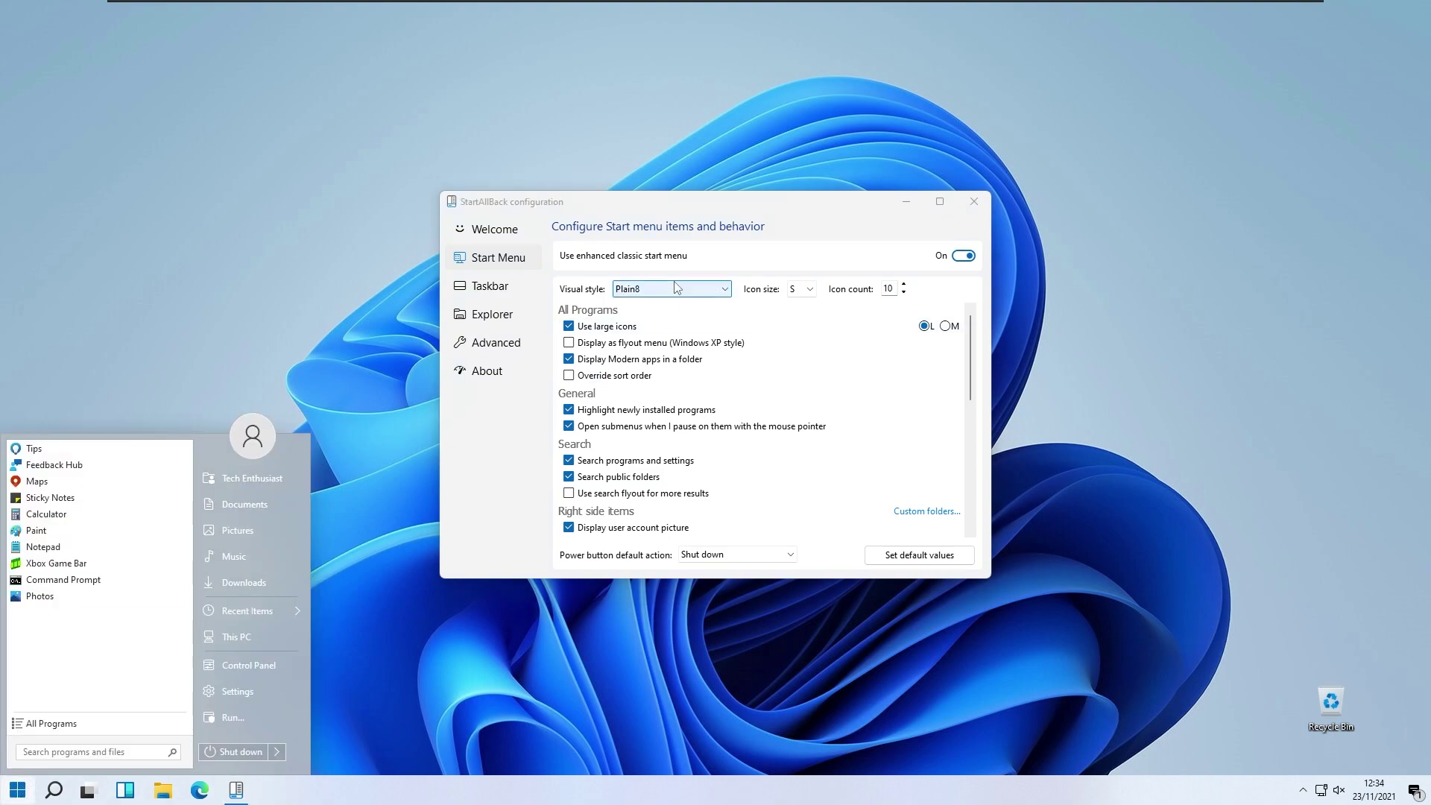
{"action": "left_click", "coordinate": [687, 259]}
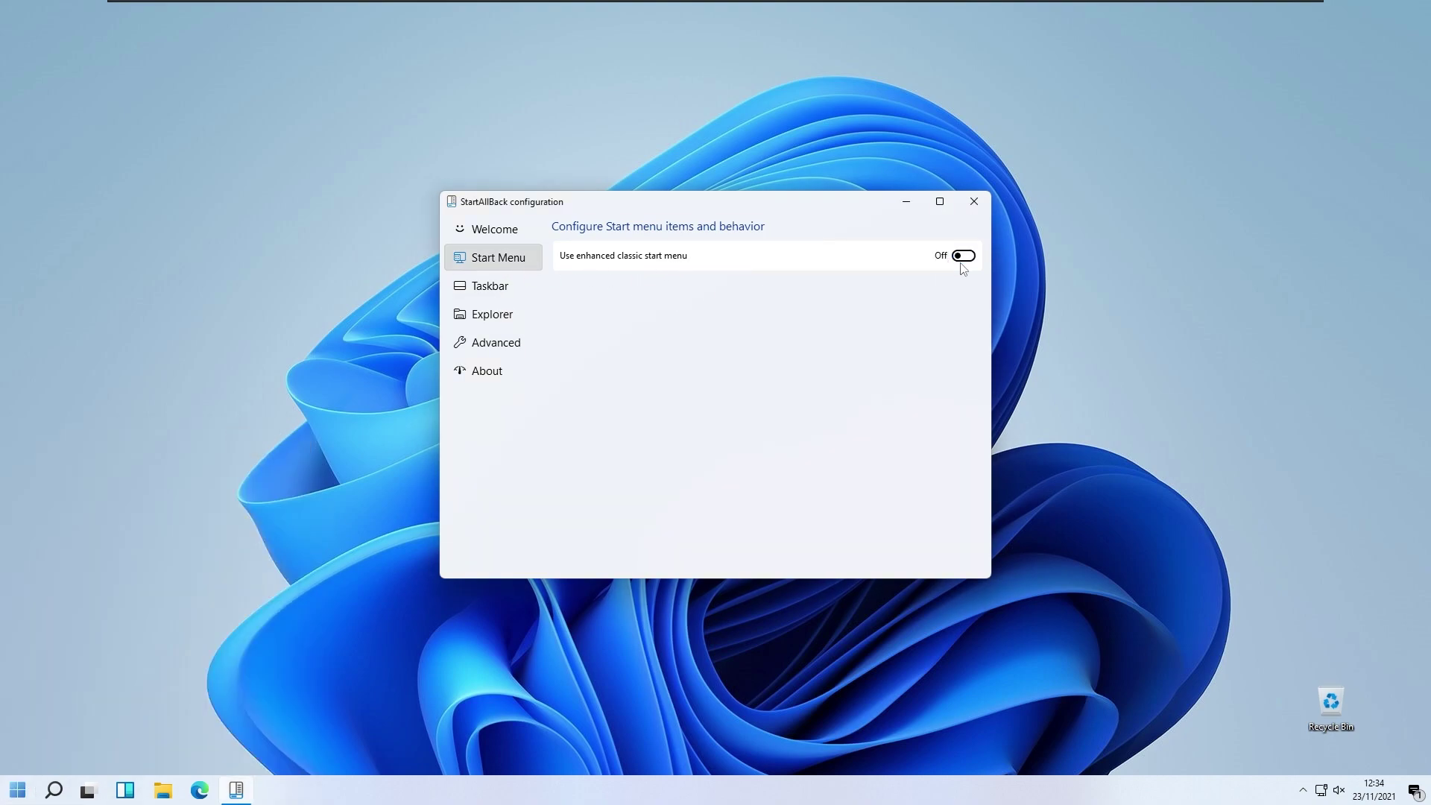
Turn the enhanced classic start menu back on and set its visual style to Windows 7
{"action": "left_click", "coordinate": [962, 257]}
{"action": "left_click", "coordinate": [681, 289]}
{"action": "left_click", "coordinate": [684, 328]}
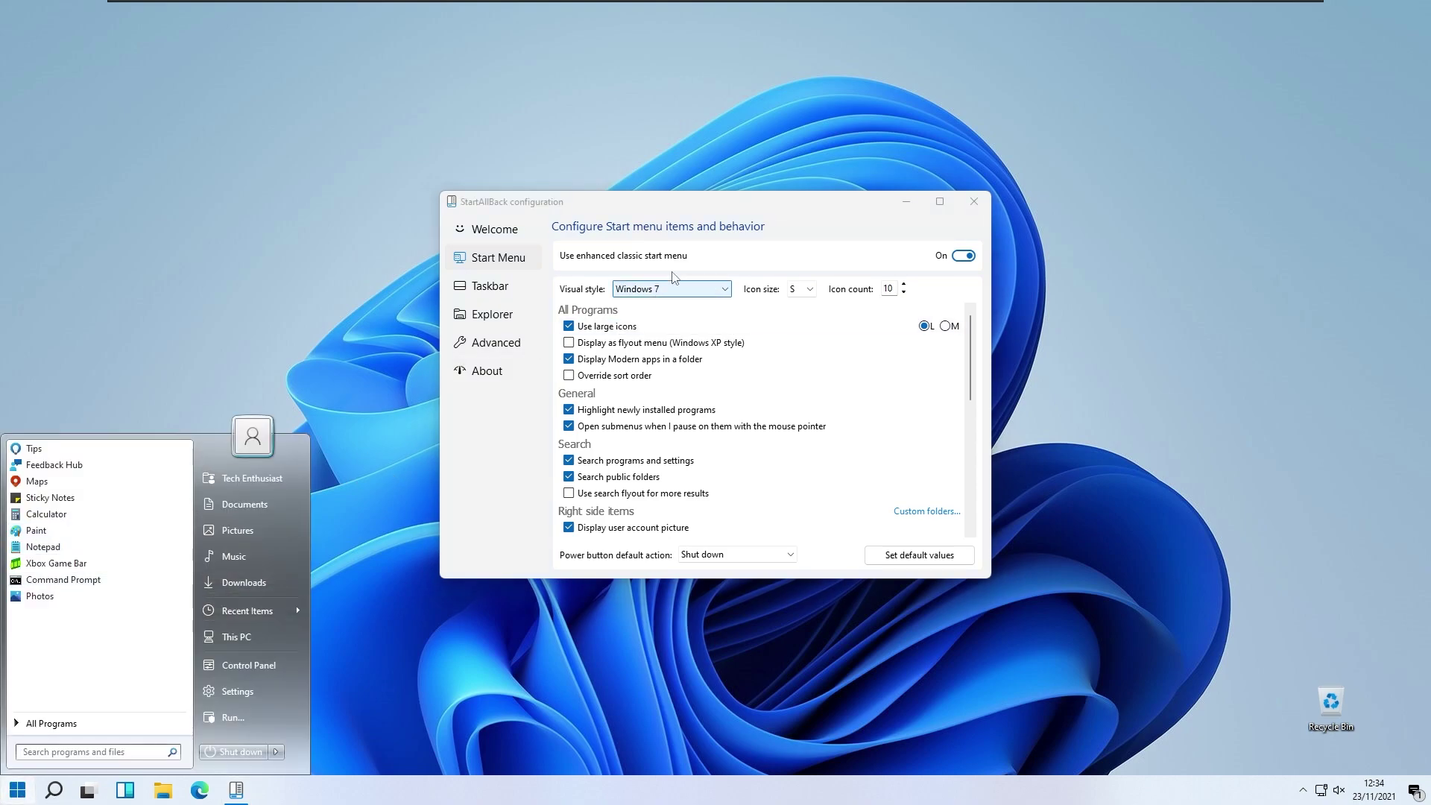
{"action": "left_click", "coordinate": [754, 240]}
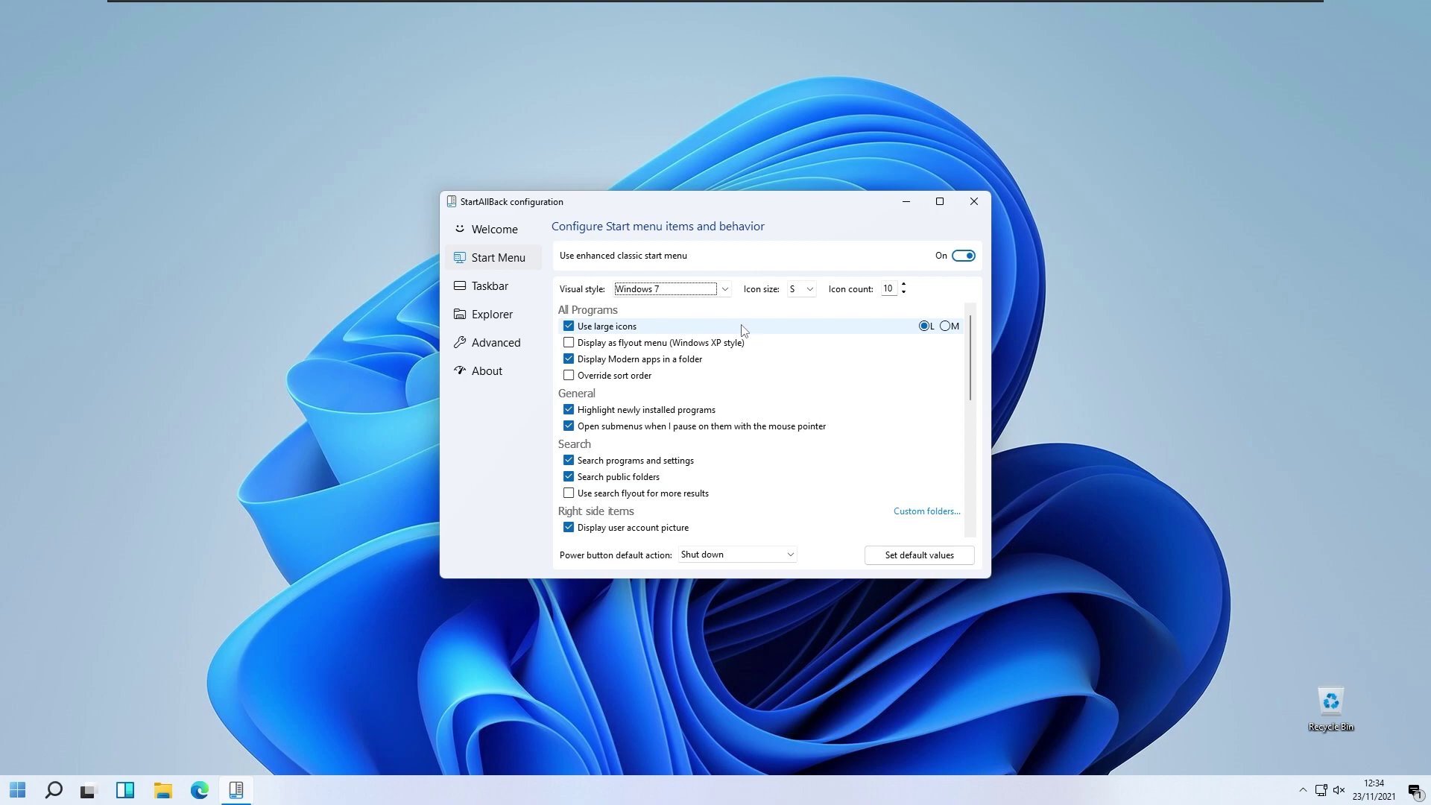
Examine the Start menu's search and right side item options and the available power button default actions
{"action": "scroll", "coordinate": [661, 361], "scroll_direction": "down", "scroll_amount": 1}
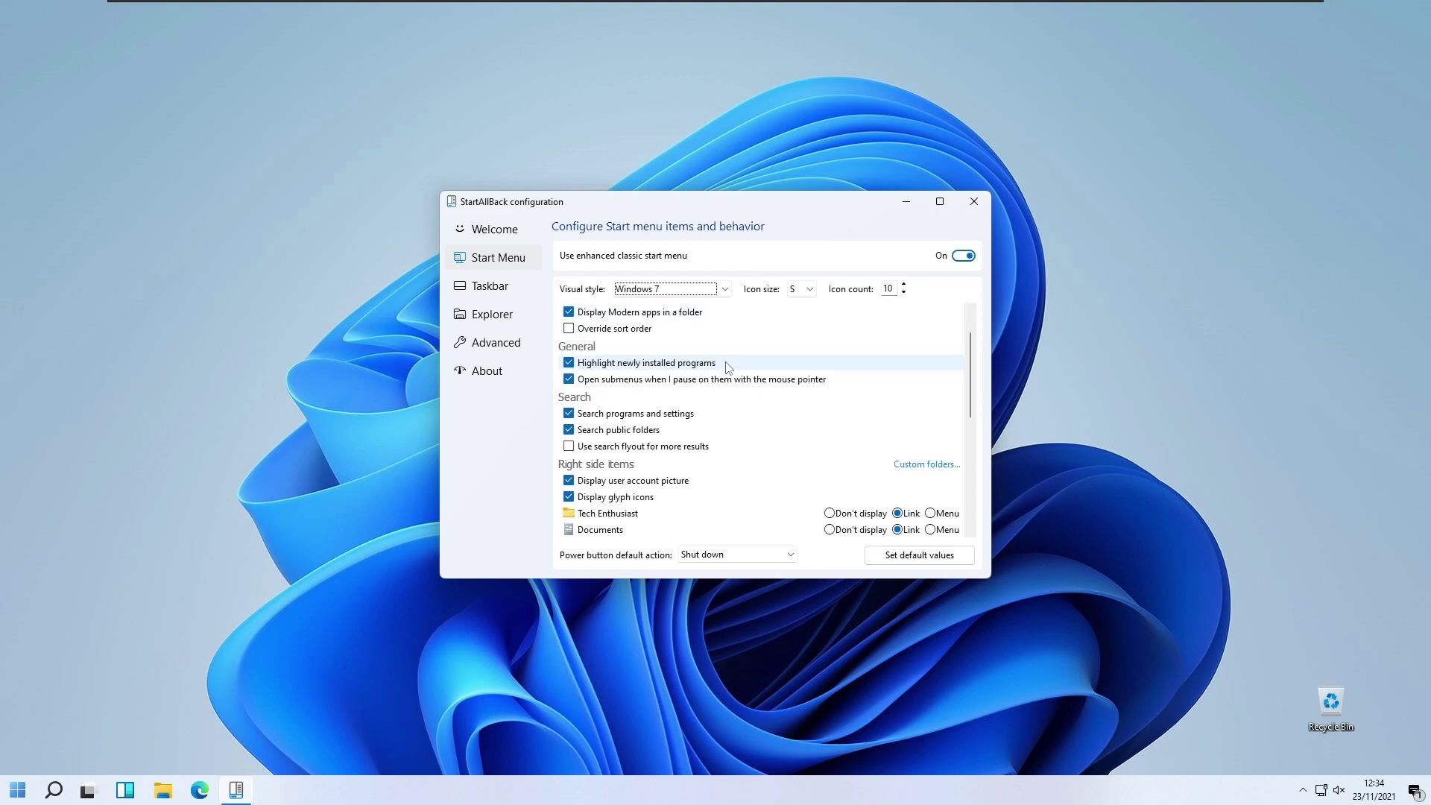
{"action": "scroll", "coordinate": [664, 448], "scroll_direction": "down", "scroll_amount": 4}
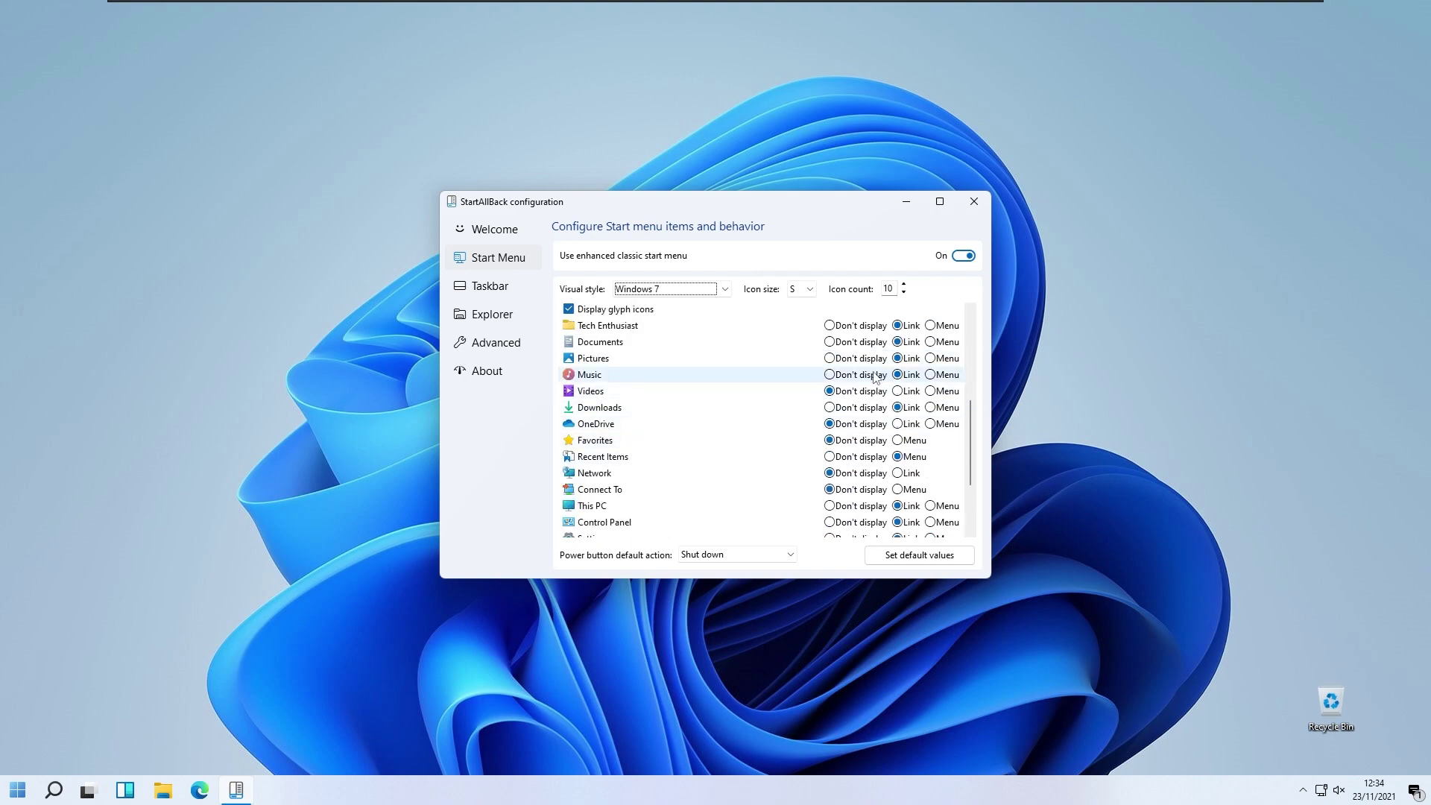
{"action": "scroll", "coordinate": [669, 381], "scroll_direction": "up", "scroll_amount": 1}
{"action": "scroll", "coordinate": [701, 380], "scroll_direction": "up", "scroll_amount": 1}
{"action": "scroll", "coordinate": [827, 421], "scroll_direction": "down", "scroll_amount": 1}
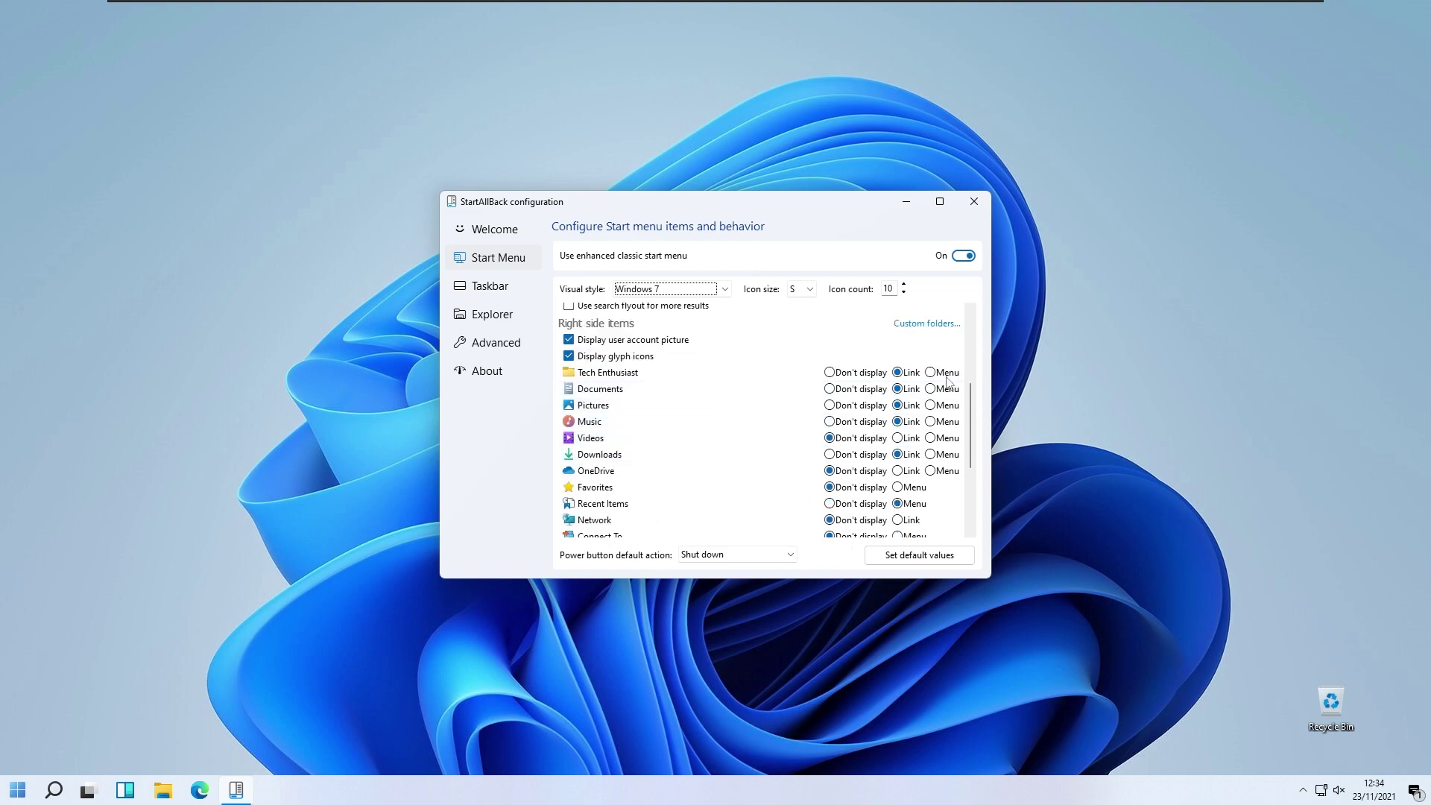
{"action": "scroll", "coordinate": [701, 397], "scroll_direction": "down", "scroll_amount": 2}
{"action": "scroll", "coordinate": [704, 384], "scroll_direction": "down", "scroll_amount": 2}
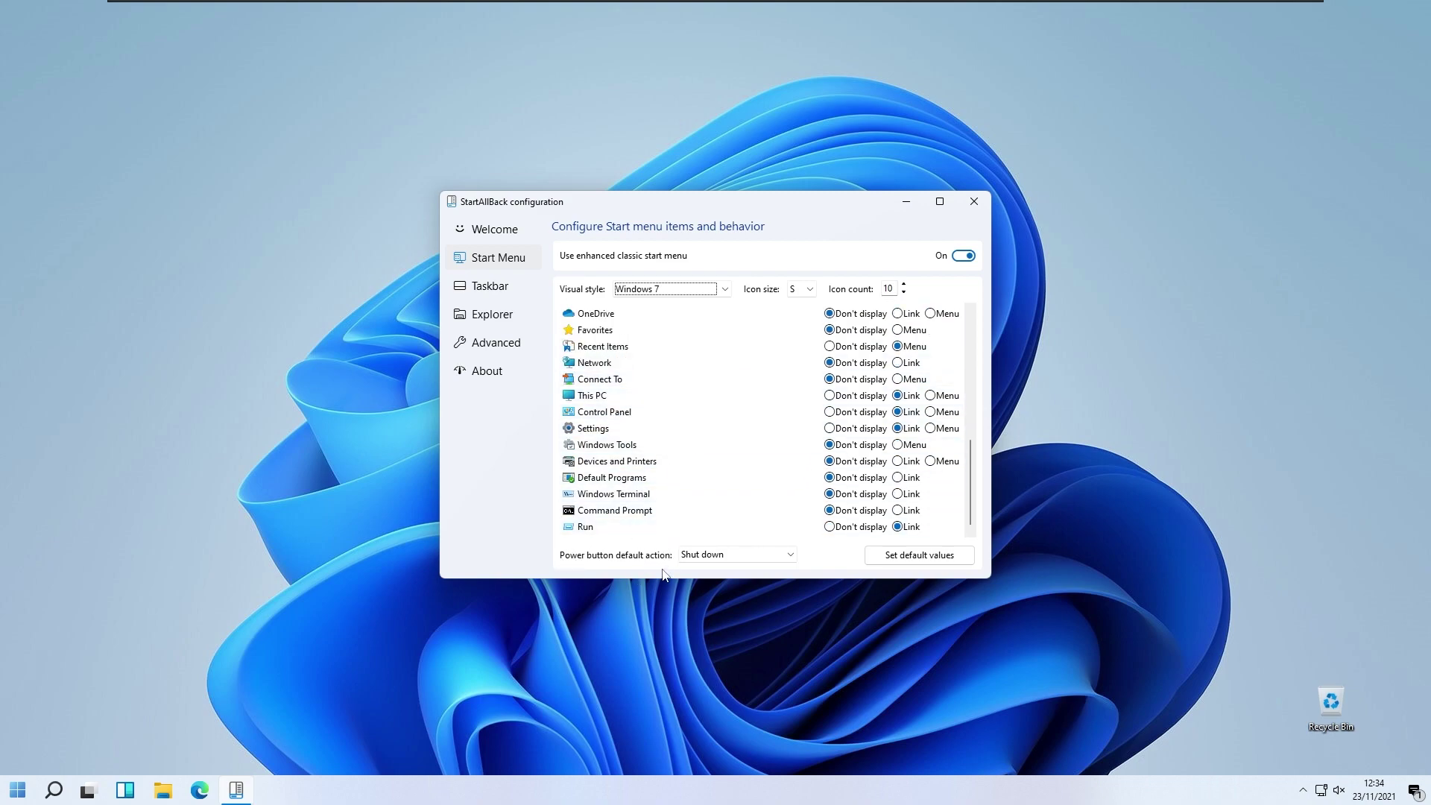
{"action": "left_click", "coordinate": [738, 561]}
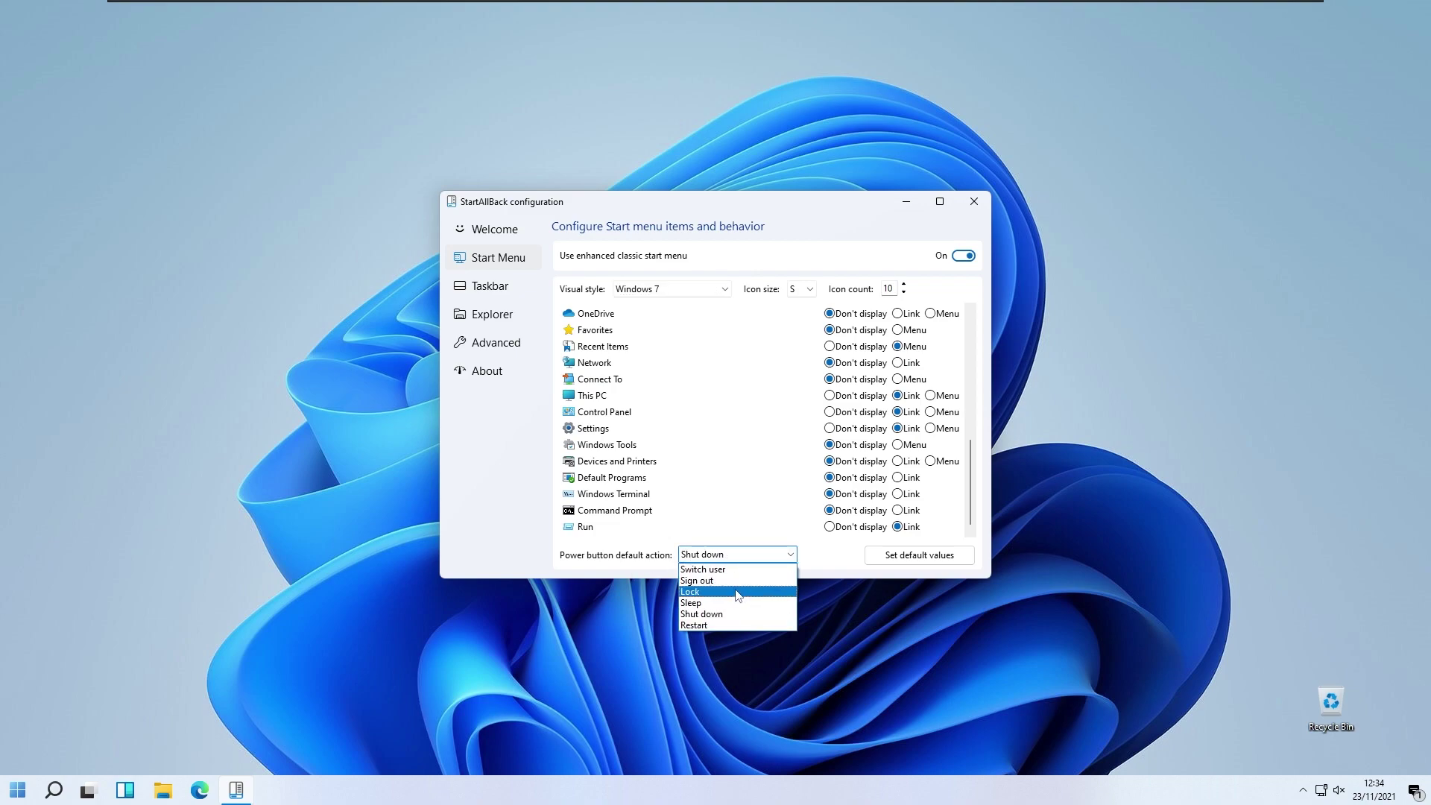
{"action": "left_click", "coordinate": [635, 559]}
Try the Plain8 visual style for the taskbar and change it to Windows 7
{"action": "left_click", "coordinate": [516, 293]}
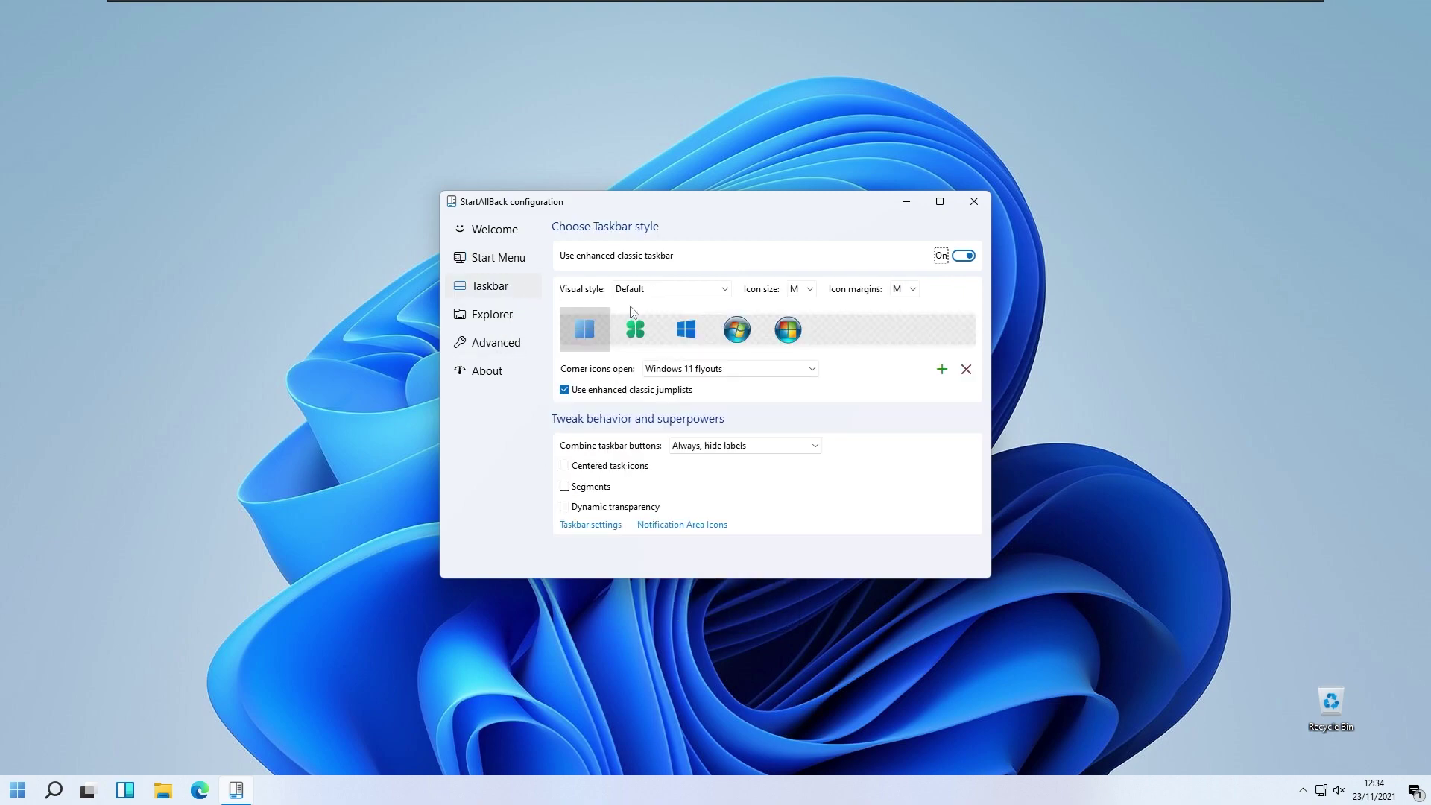
{"action": "left_click", "coordinate": [681, 291]}
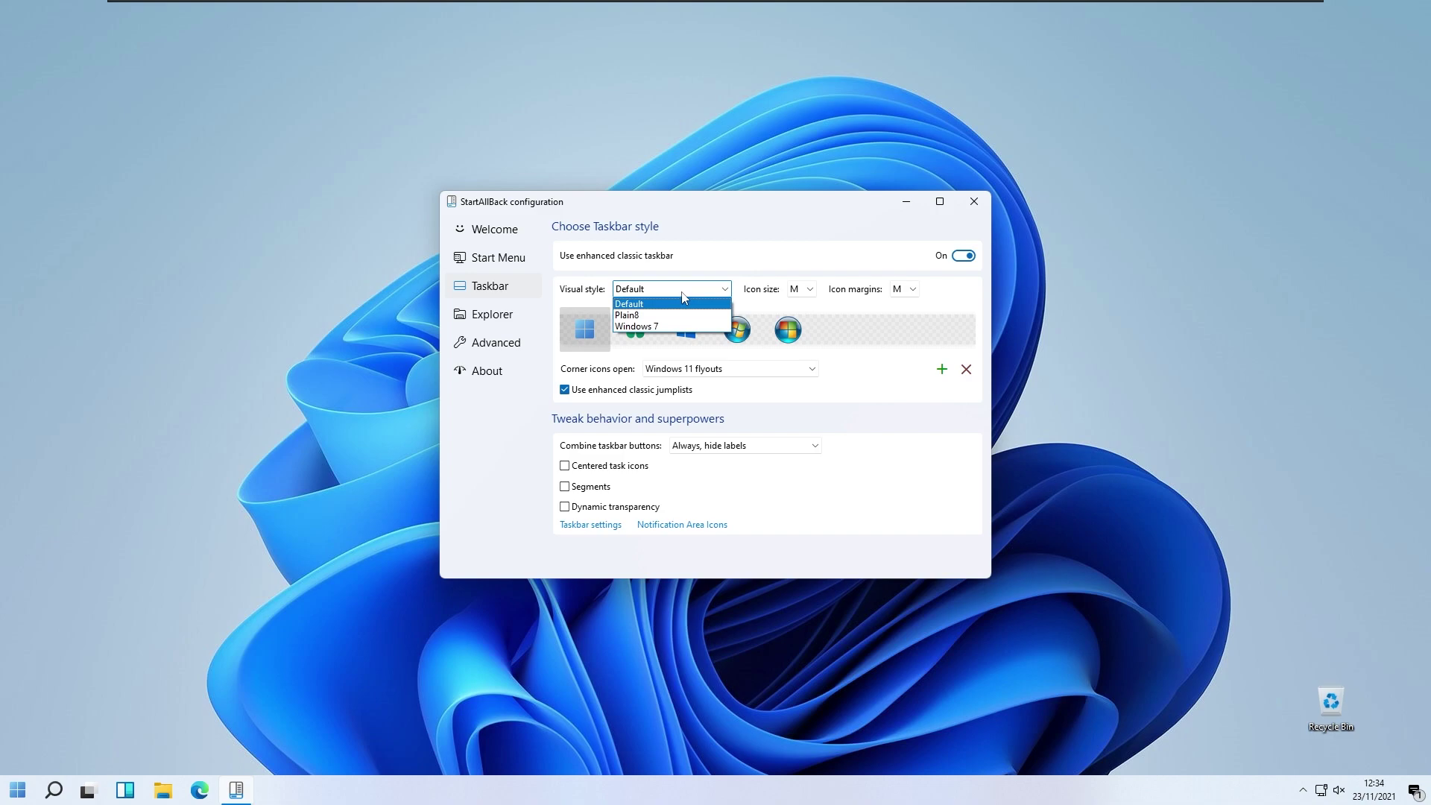
{"action": "left_click", "coordinate": [680, 315]}
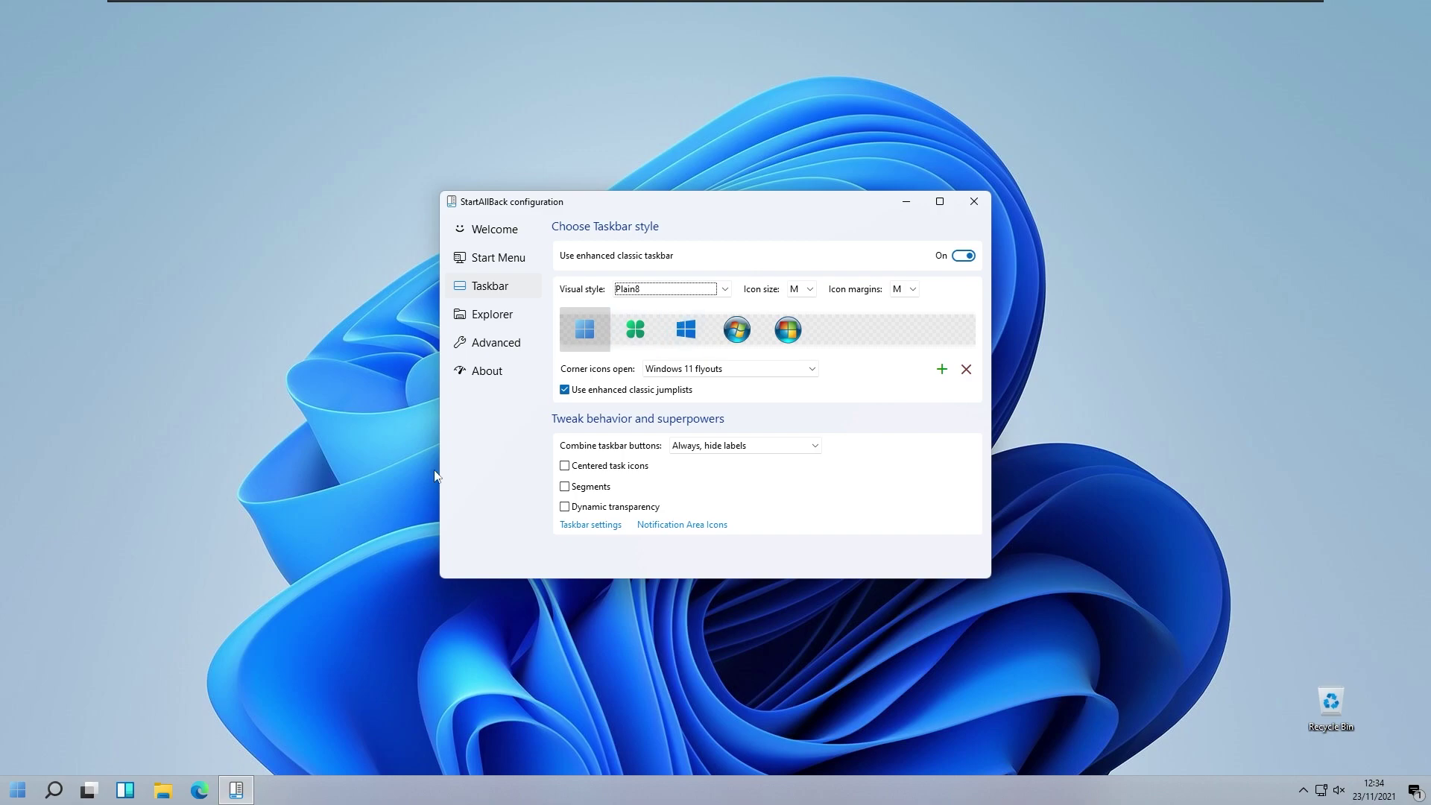
{"action": "left_click", "coordinate": [682, 289]}
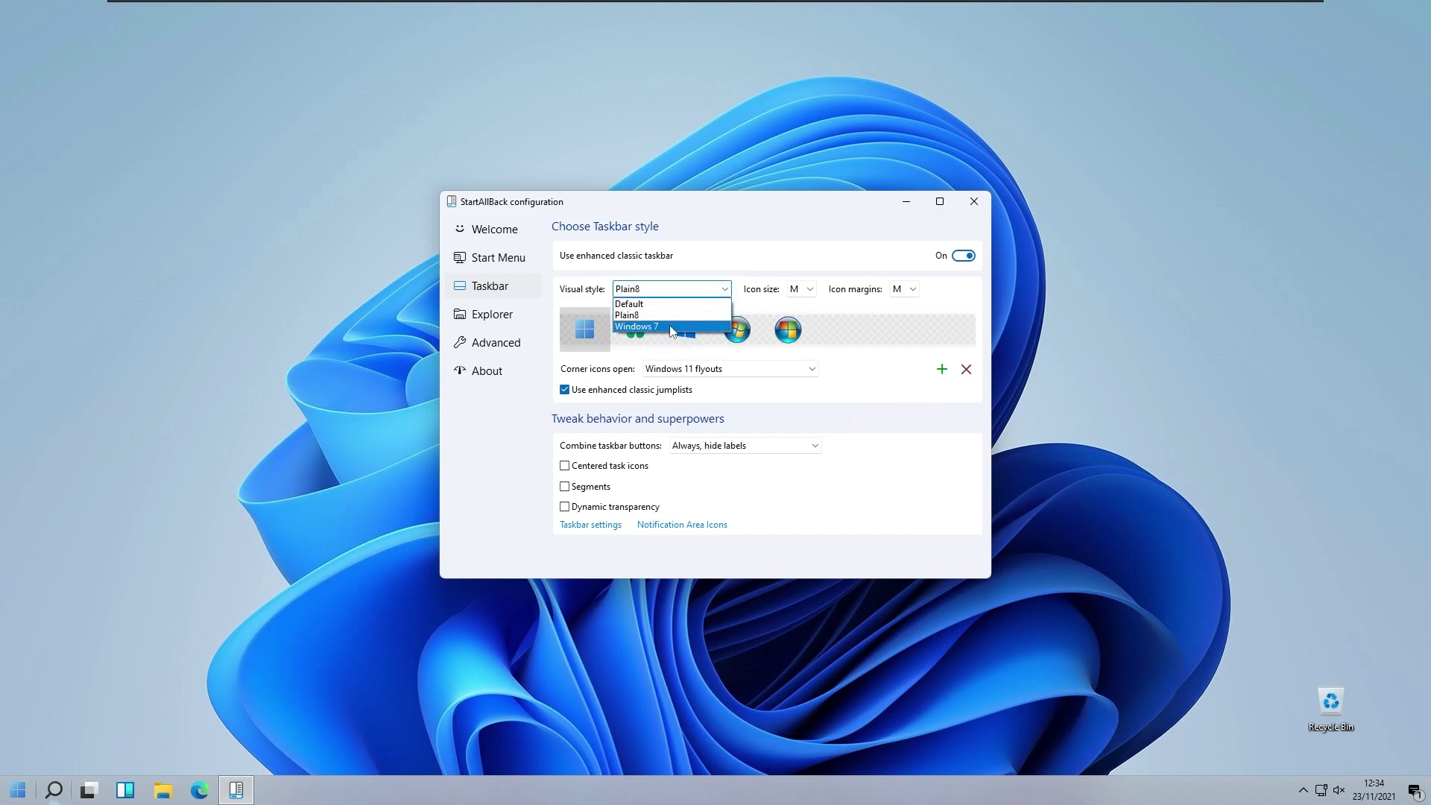
{"action": "left_click", "coordinate": [656, 328]}
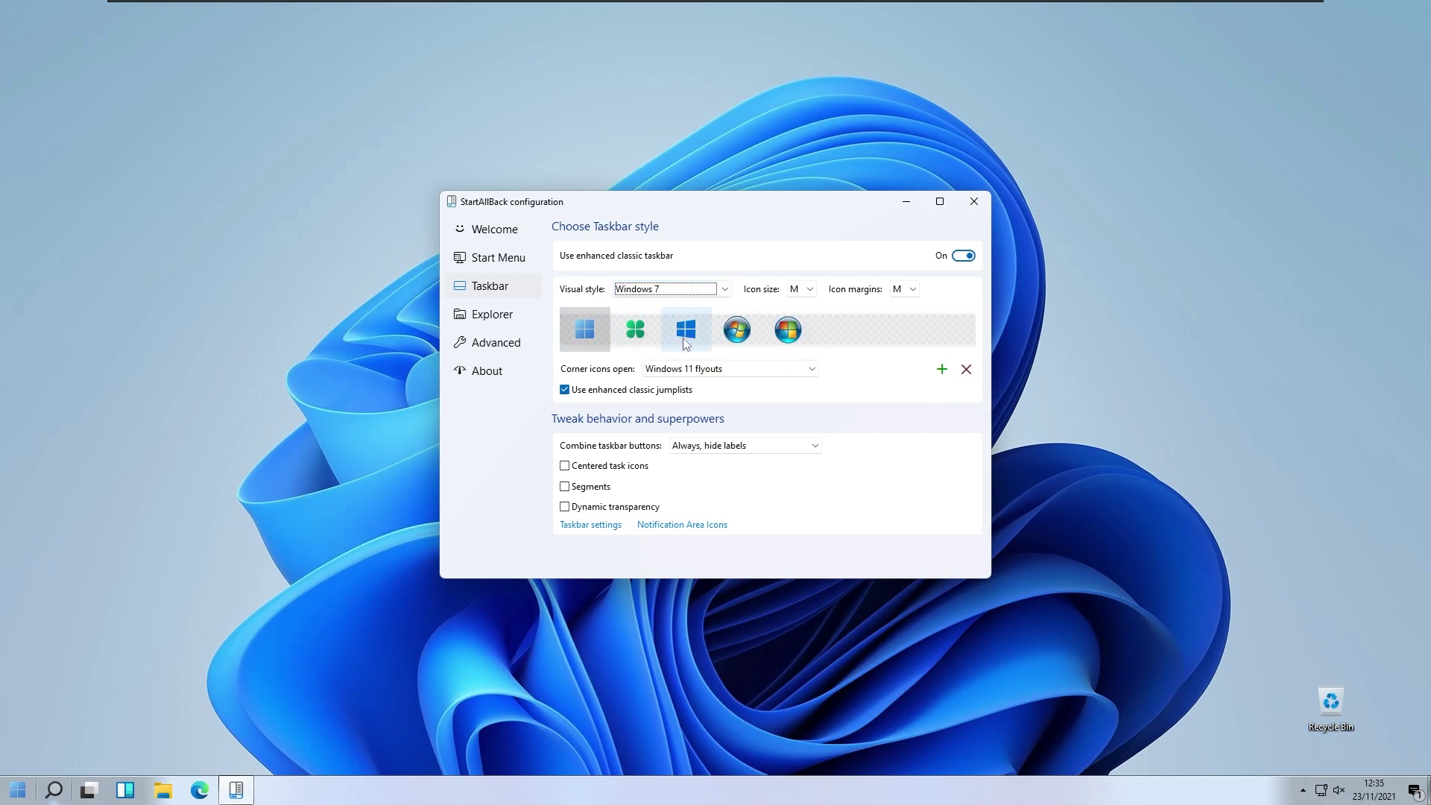
Change the start button icon to the green clover and check it by opening and closing the Start menu
{"action": "left_click", "coordinate": [643, 337]}
{"action": "left_click", "coordinate": [18, 790]}
{"action": "key", "text": "Escape"}
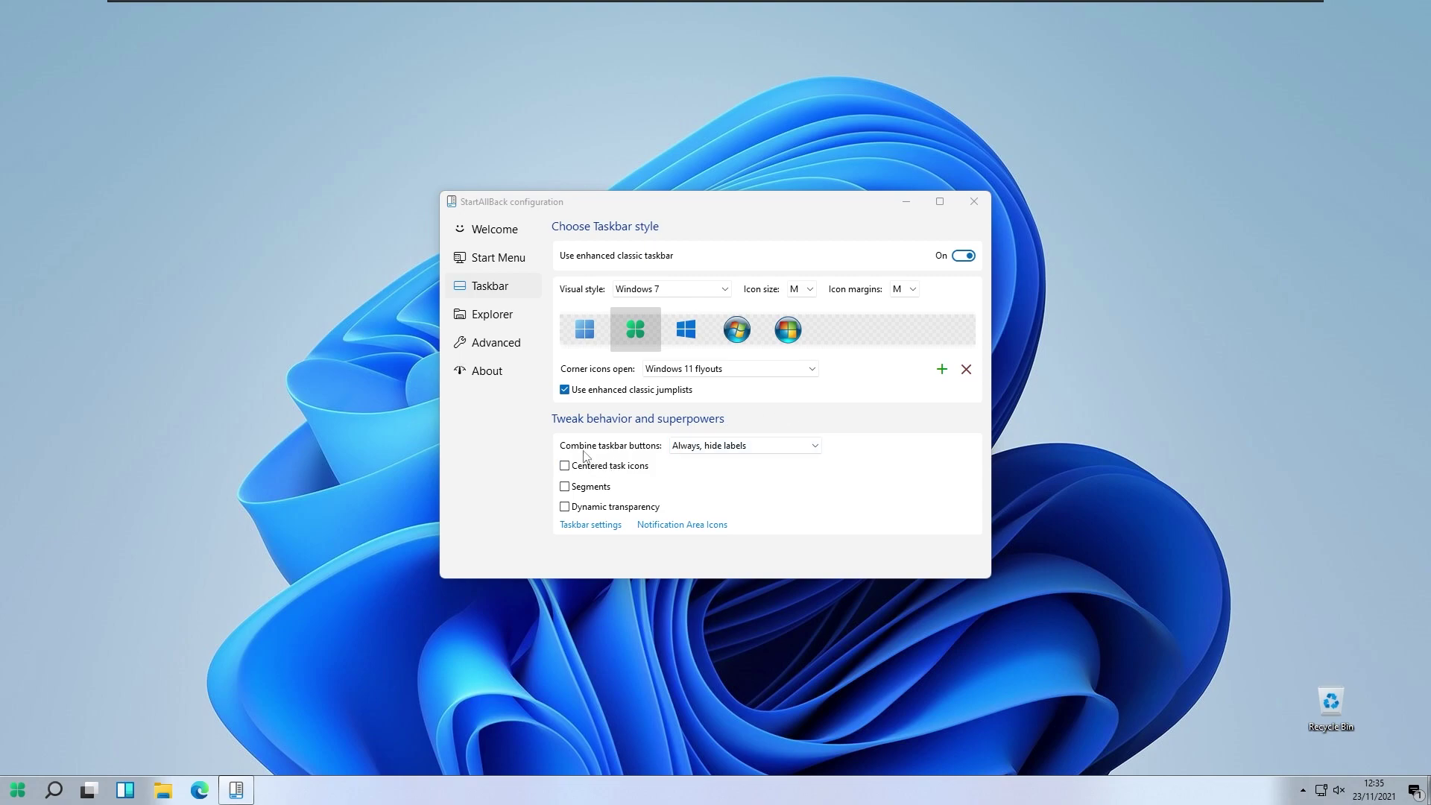
{"action": "left_click", "coordinate": [594, 216]}
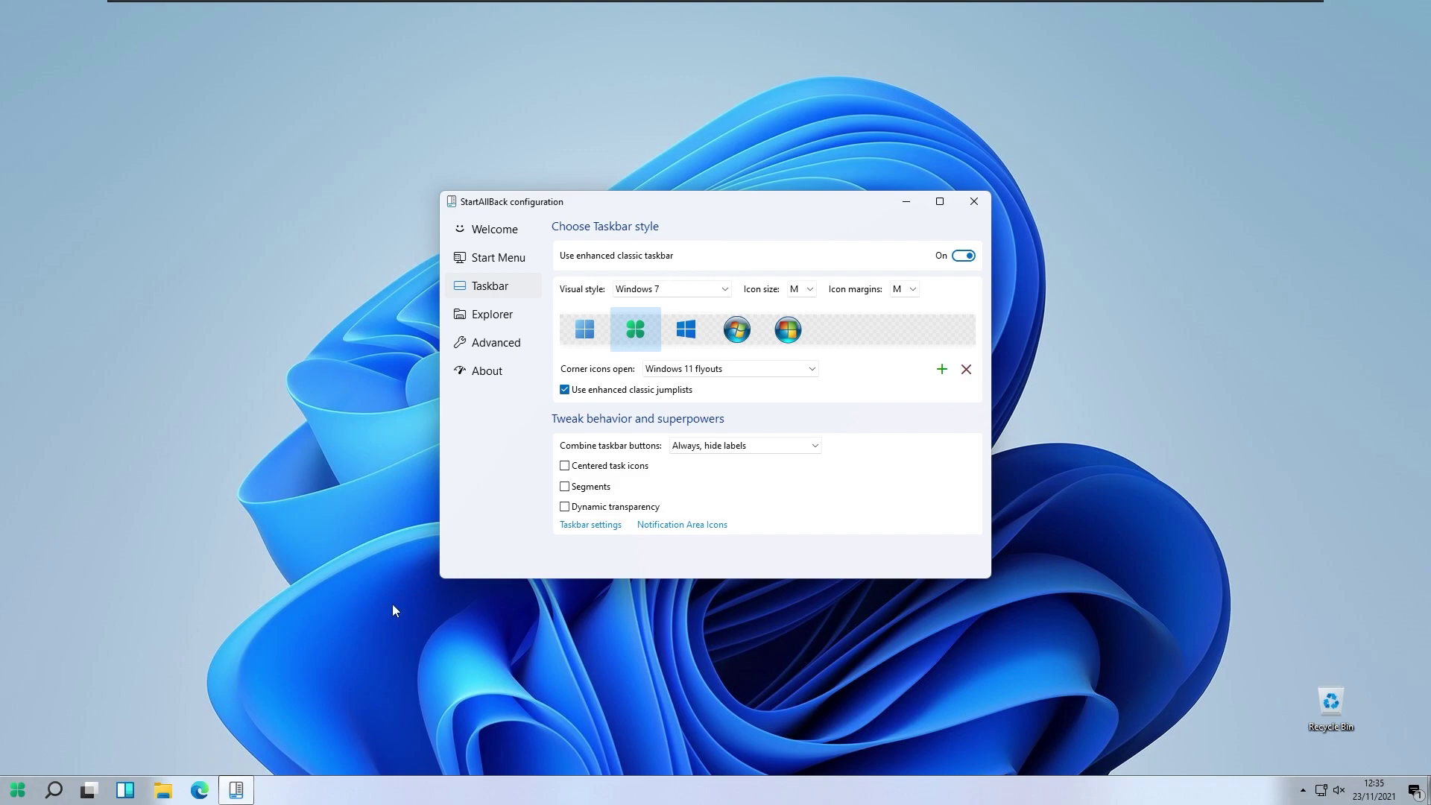
Set combining of taskbar buttons to Never and test the labelled configuration window button by minimizing and restoring the window
{"action": "left_click", "coordinate": [727, 446]}
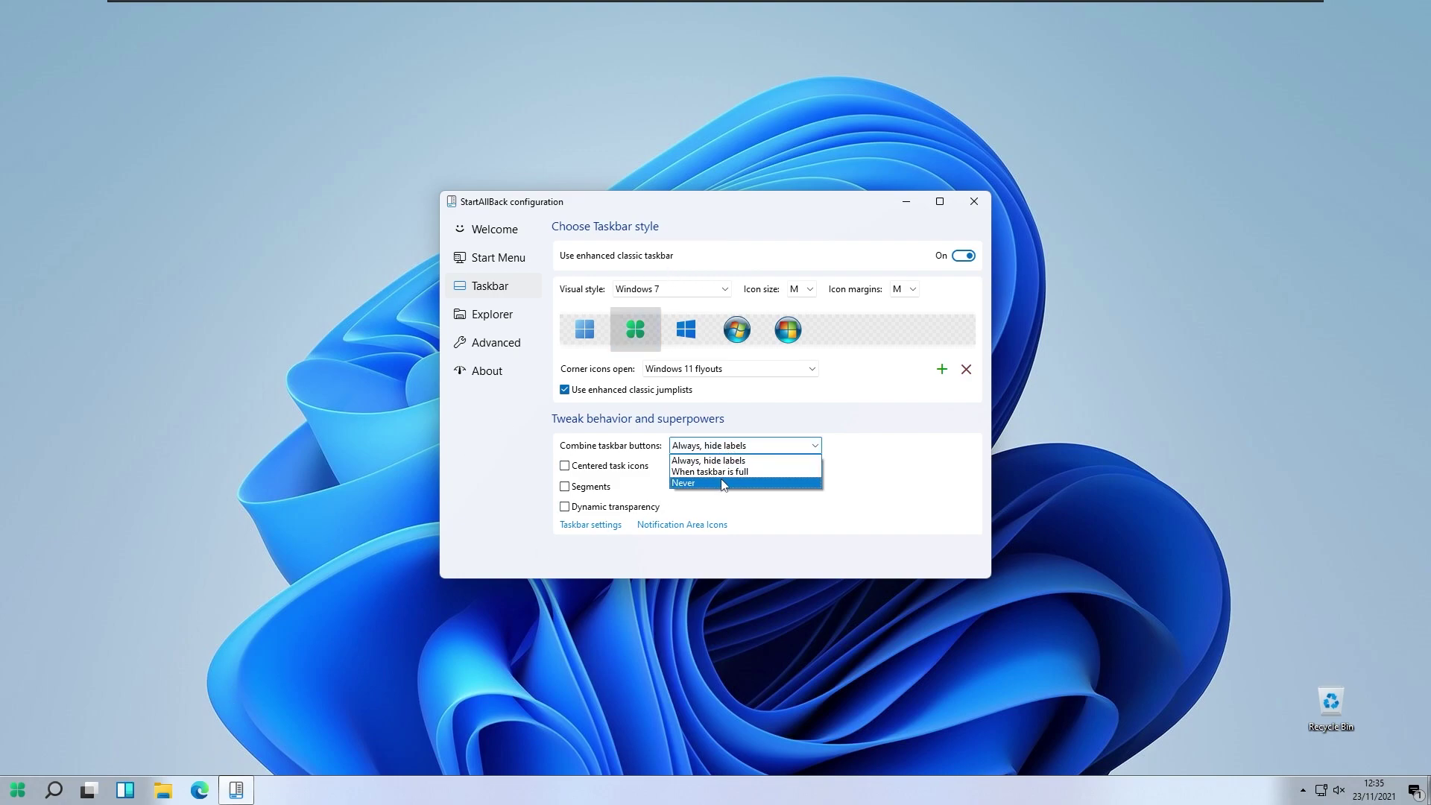
{"action": "left_click", "coordinate": [725, 483]}
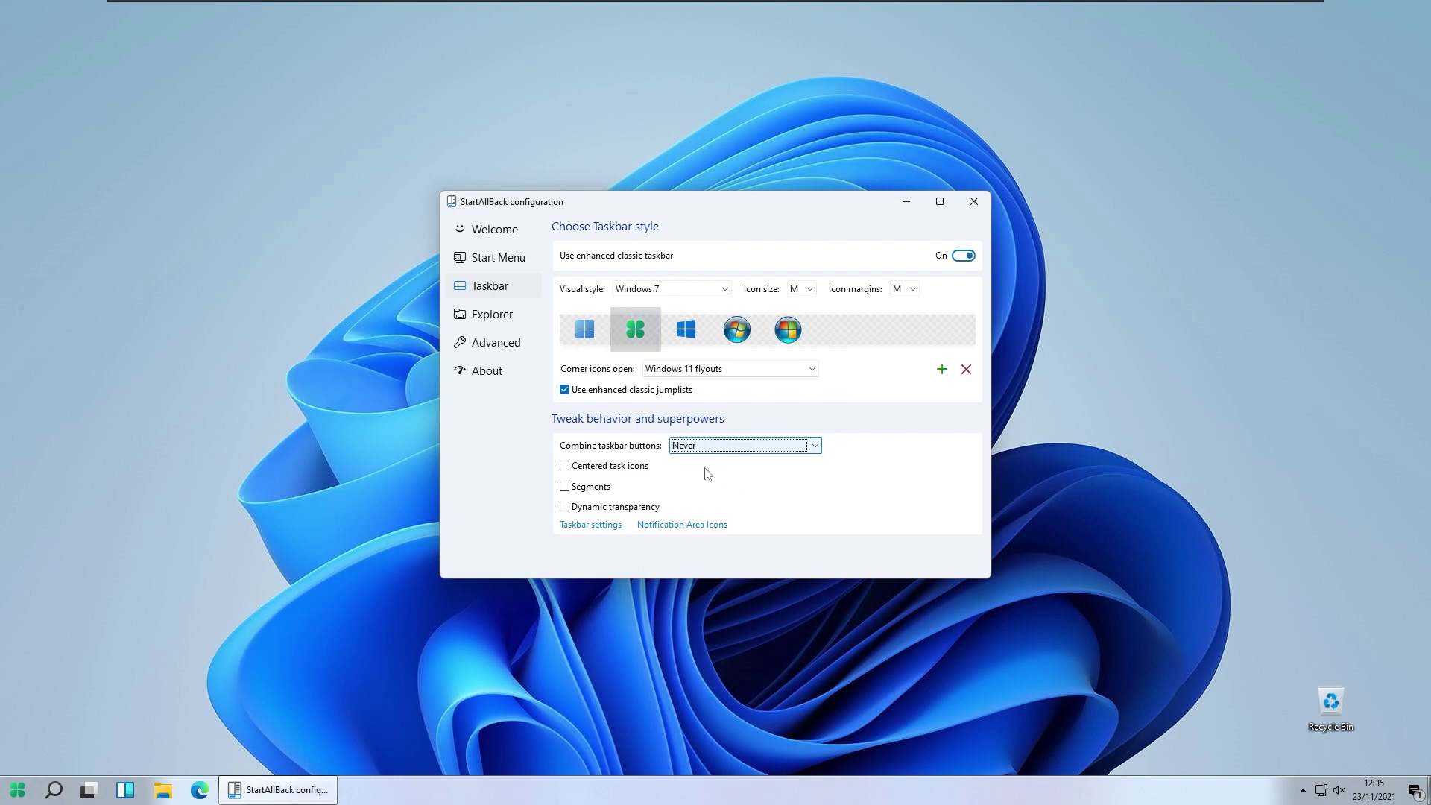
{"action": "left_click", "coordinate": [308, 789]}
{"action": "left_click", "coordinate": [313, 788]}
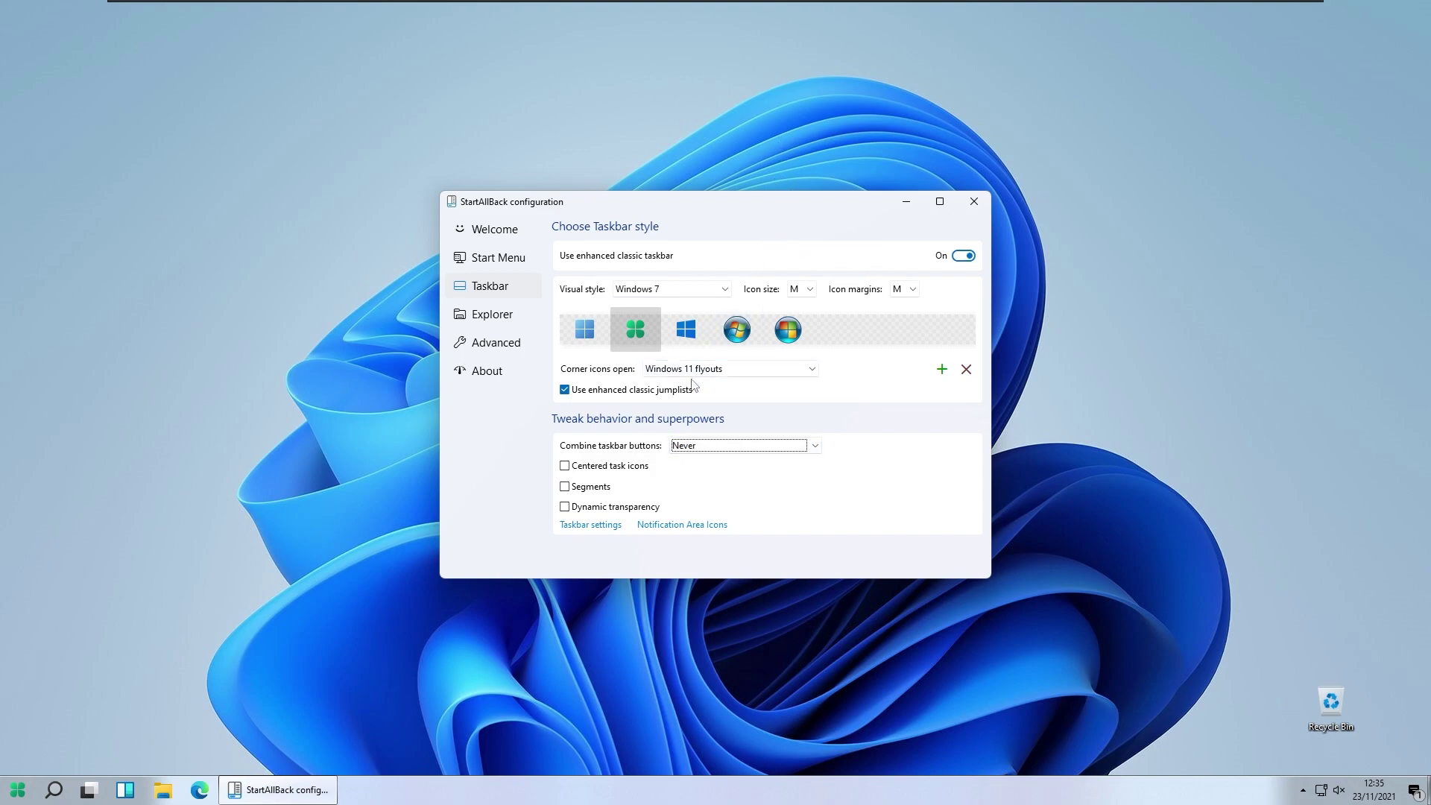
Enable centered task icons, segments and dynamic transparency for the taskbar
{"action": "left_click", "coordinate": [610, 466]}
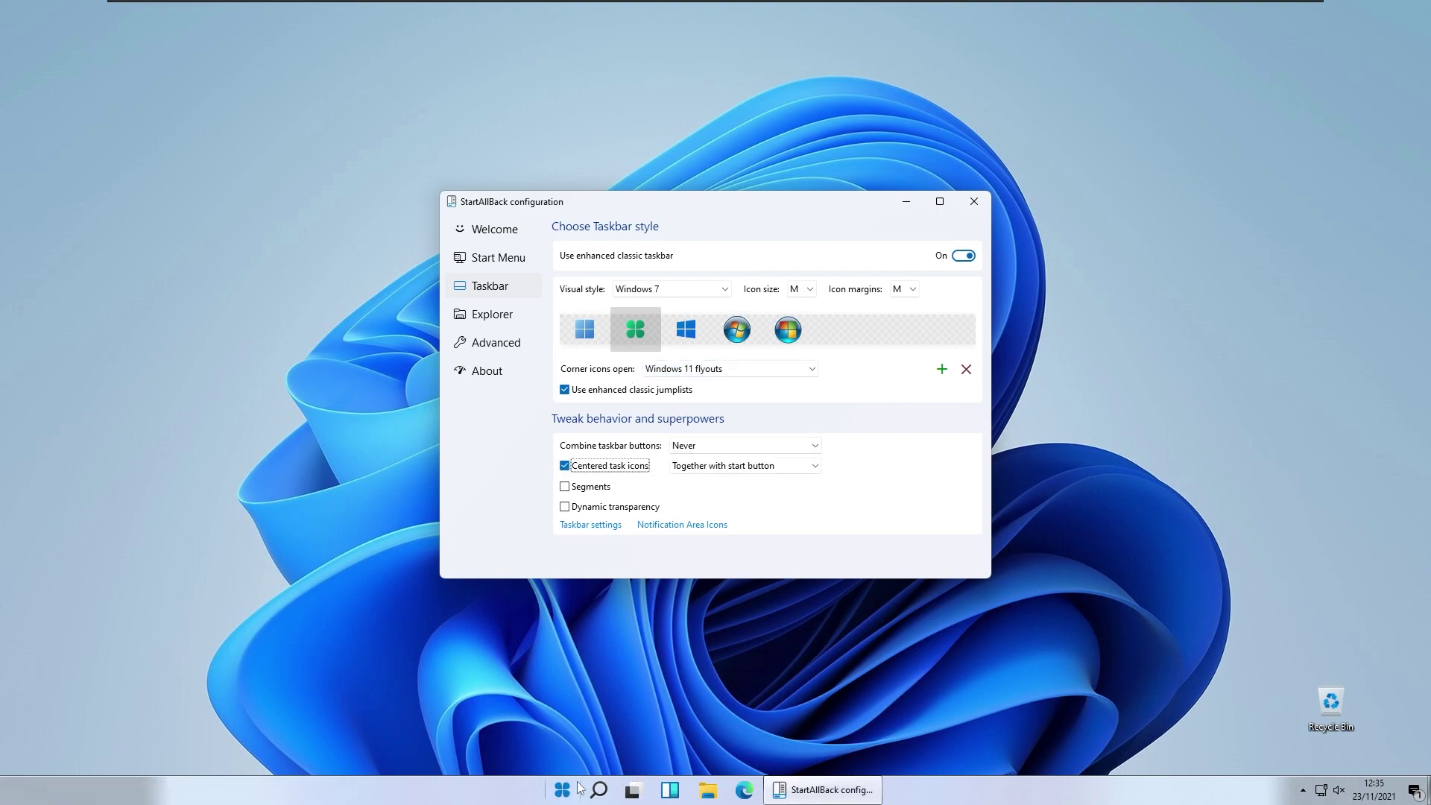
{"action": "left_click", "coordinate": [602, 488]}
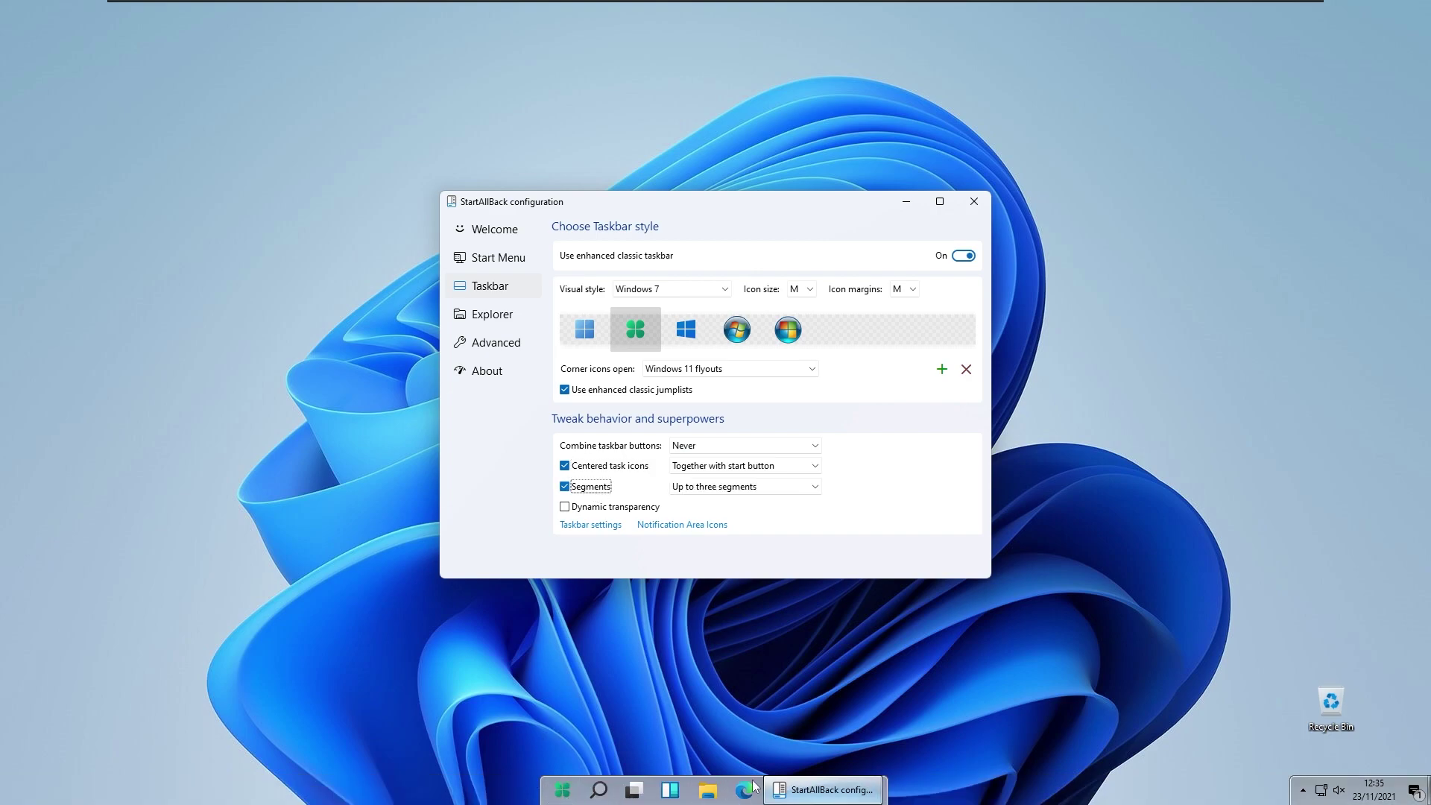
{"action": "left_click", "coordinate": [618, 510]}
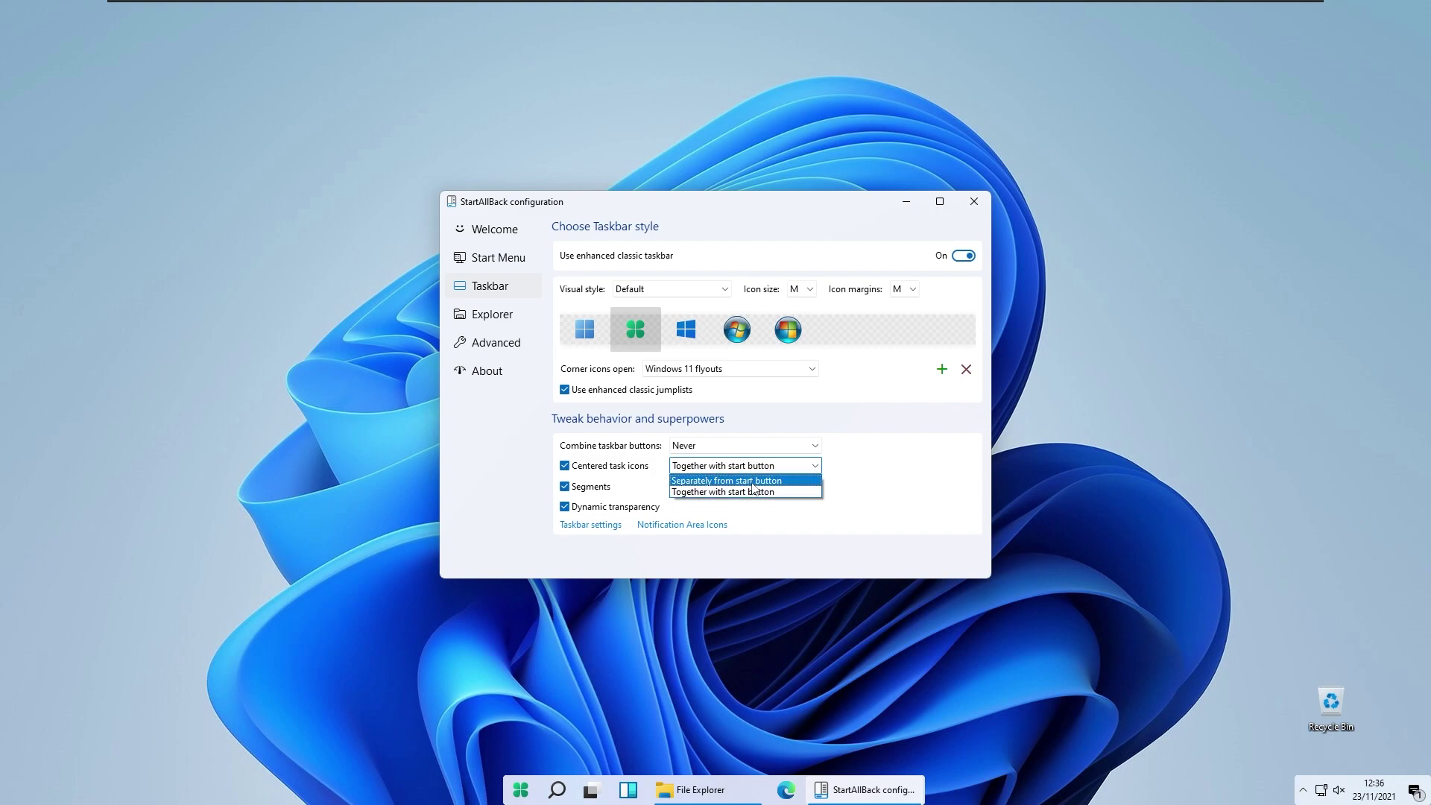
Try centering the task icons separately from the start button and return to Together with start button
{"action": "left_click", "coordinate": [758, 482]}
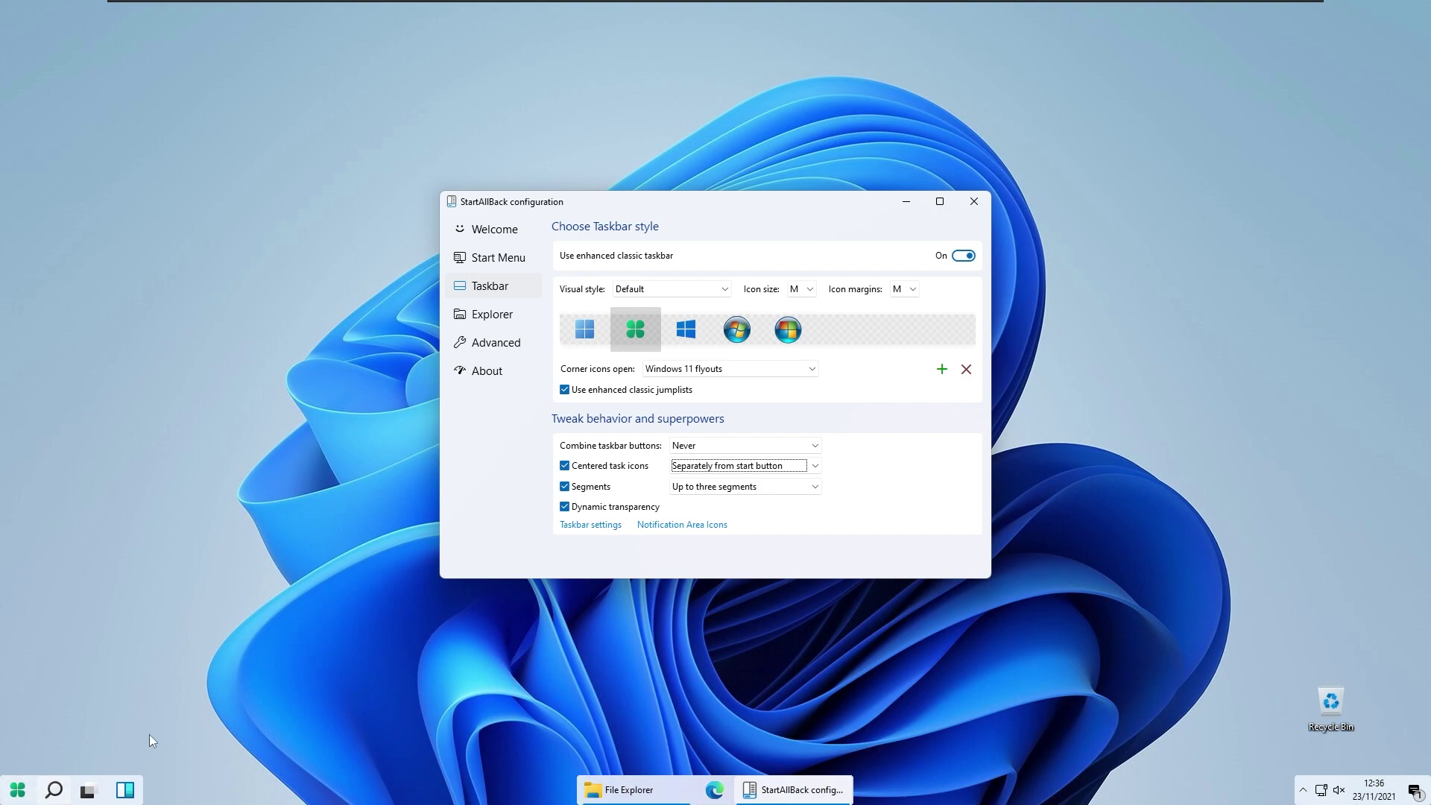
{"action": "left_click", "coordinate": [745, 465]}
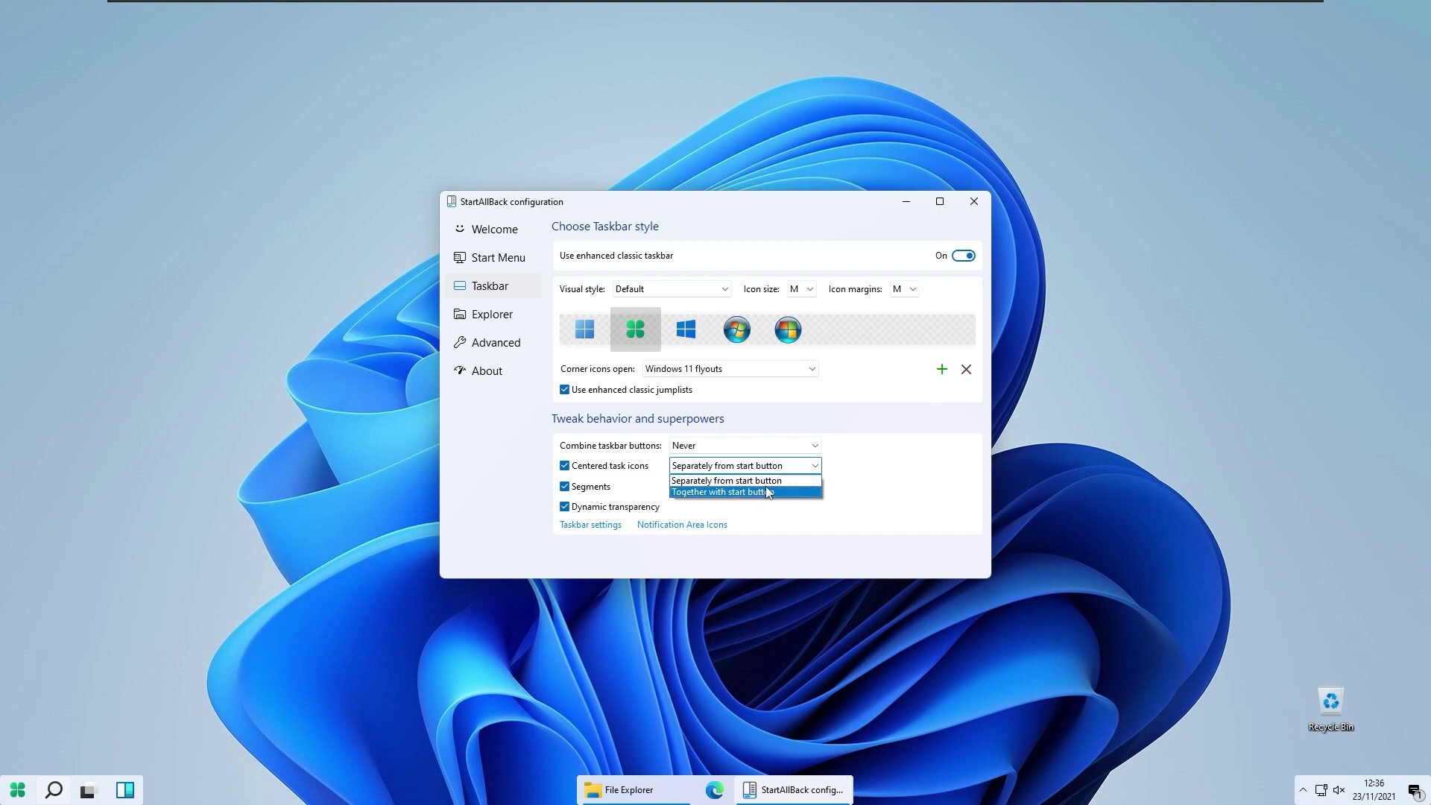
{"action": "left_click", "coordinate": [768, 492]}
Center the task icons together with the start button and compare Just central segment with Up to three segments, keeping the latter
{"action": "left_click", "coordinate": [754, 489]}
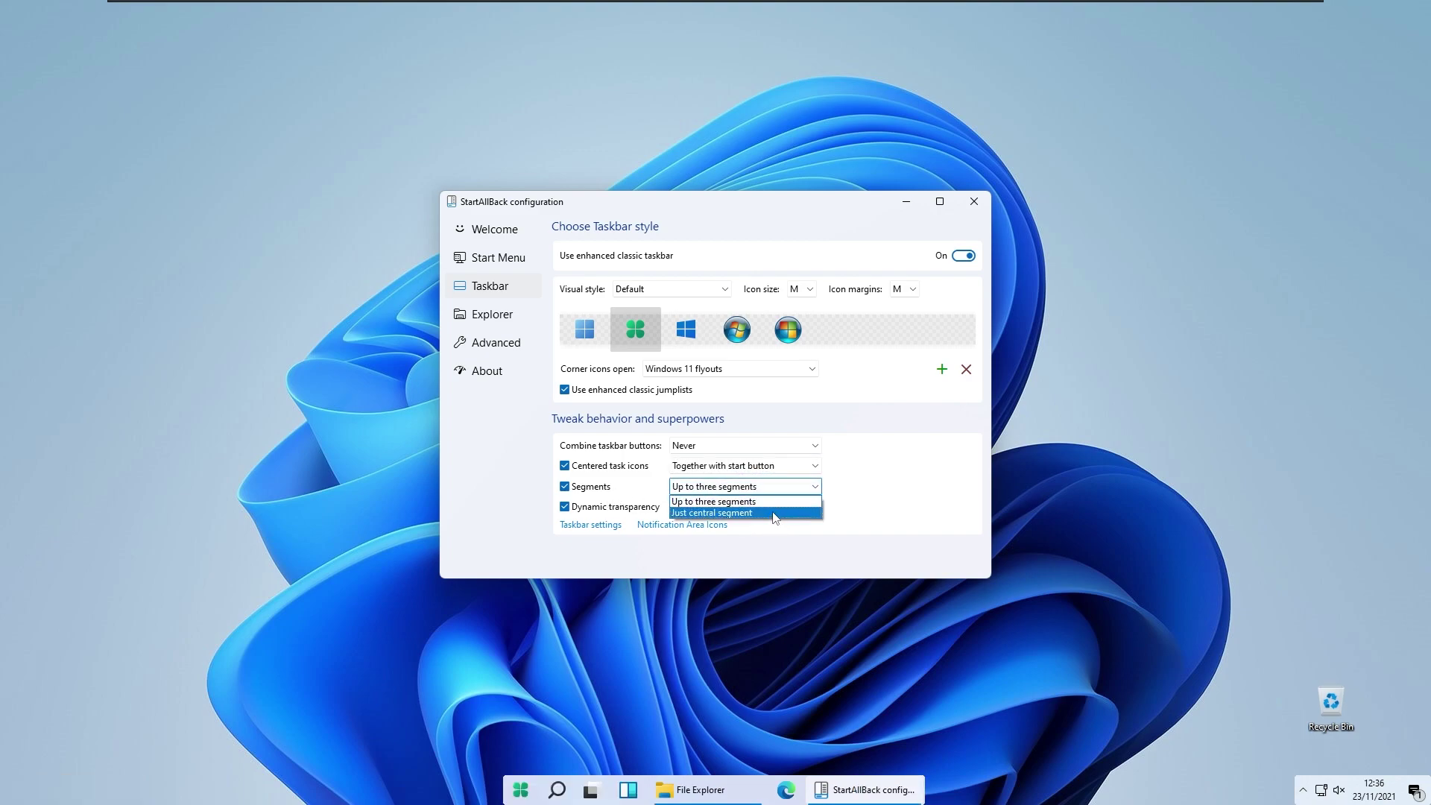
{"action": "left_click", "coordinate": [775, 514]}
{"action": "left_click", "coordinate": [779, 486]}
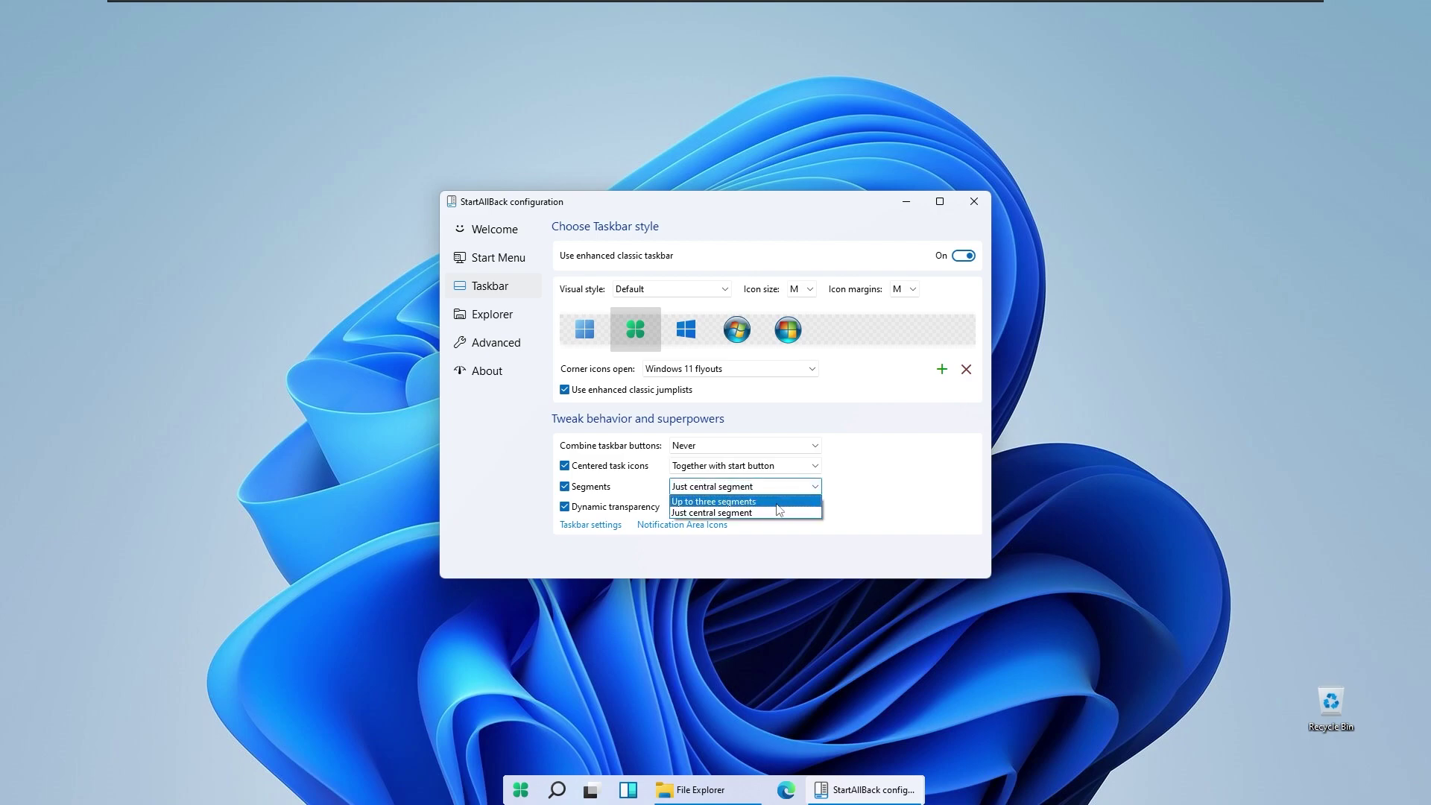
{"action": "left_click", "coordinate": [777, 503]}
{"action": "left_click", "coordinate": [797, 486]}
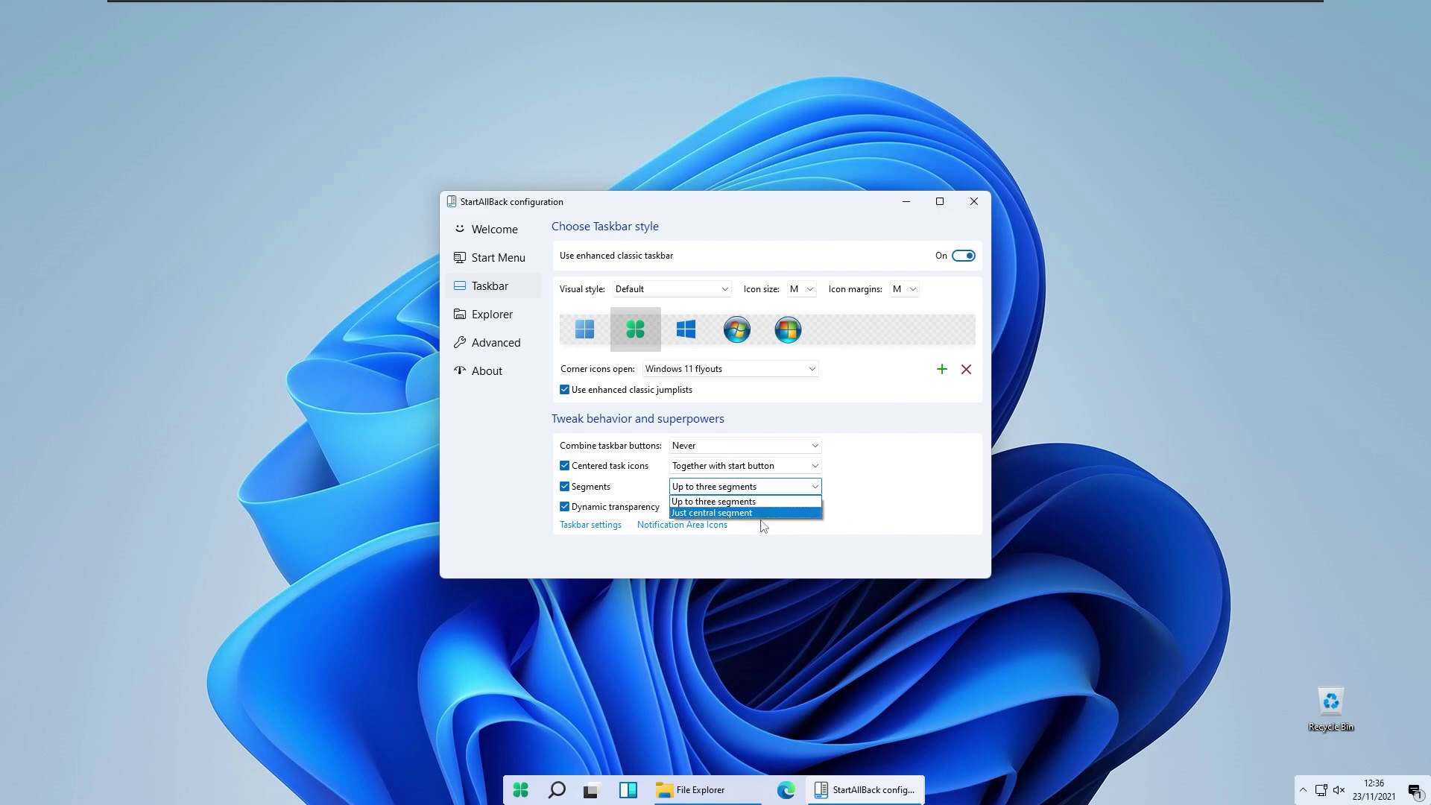
{"action": "left_click", "coordinate": [775, 514]}
{"action": "left_click", "coordinate": [779, 486]}
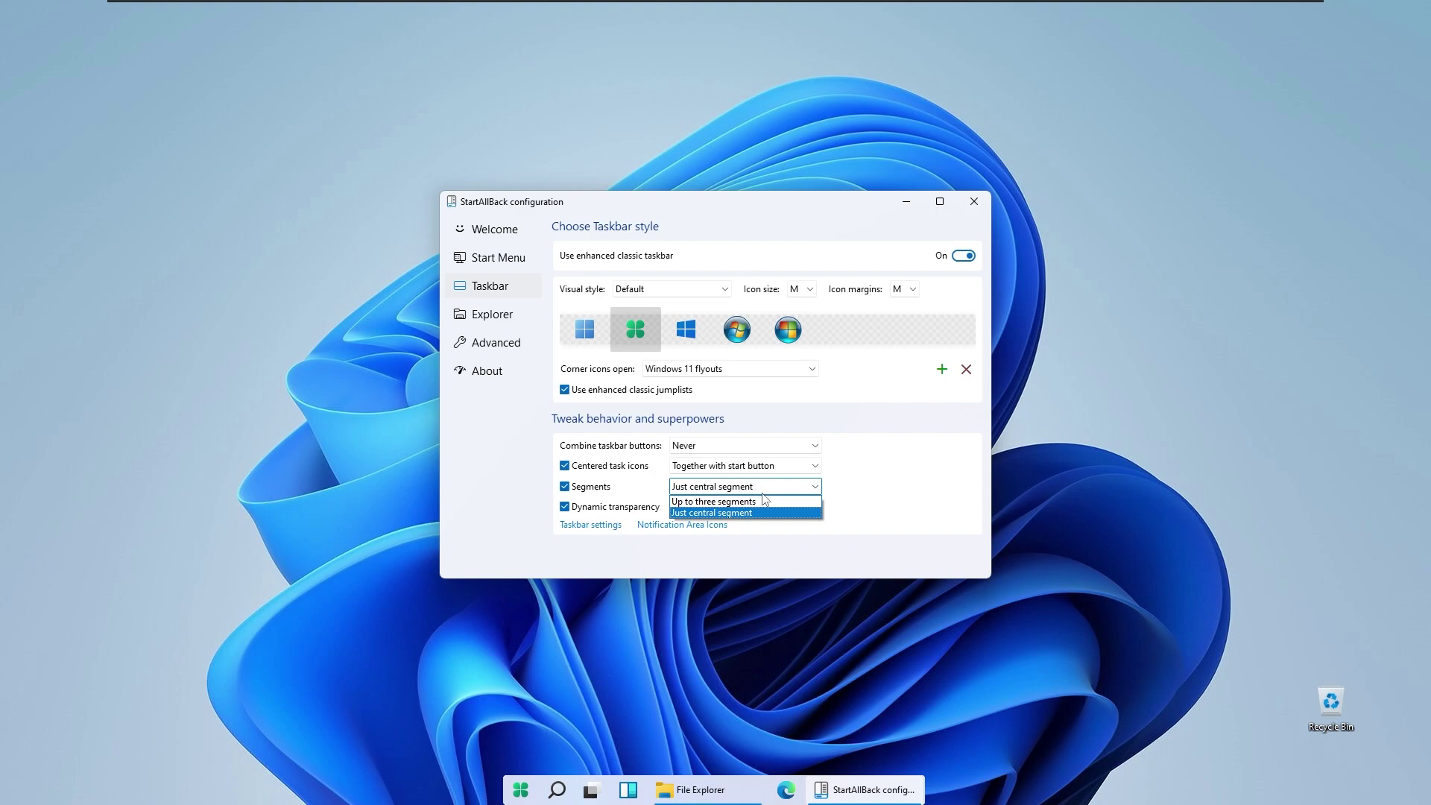
{"action": "left_click", "coordinate": [776, 502]}
Enable classic context menus in the Explorer settings and compare the desktop context menu before and after the change
{"action": "left_click", "coordinate": [492, 314]}
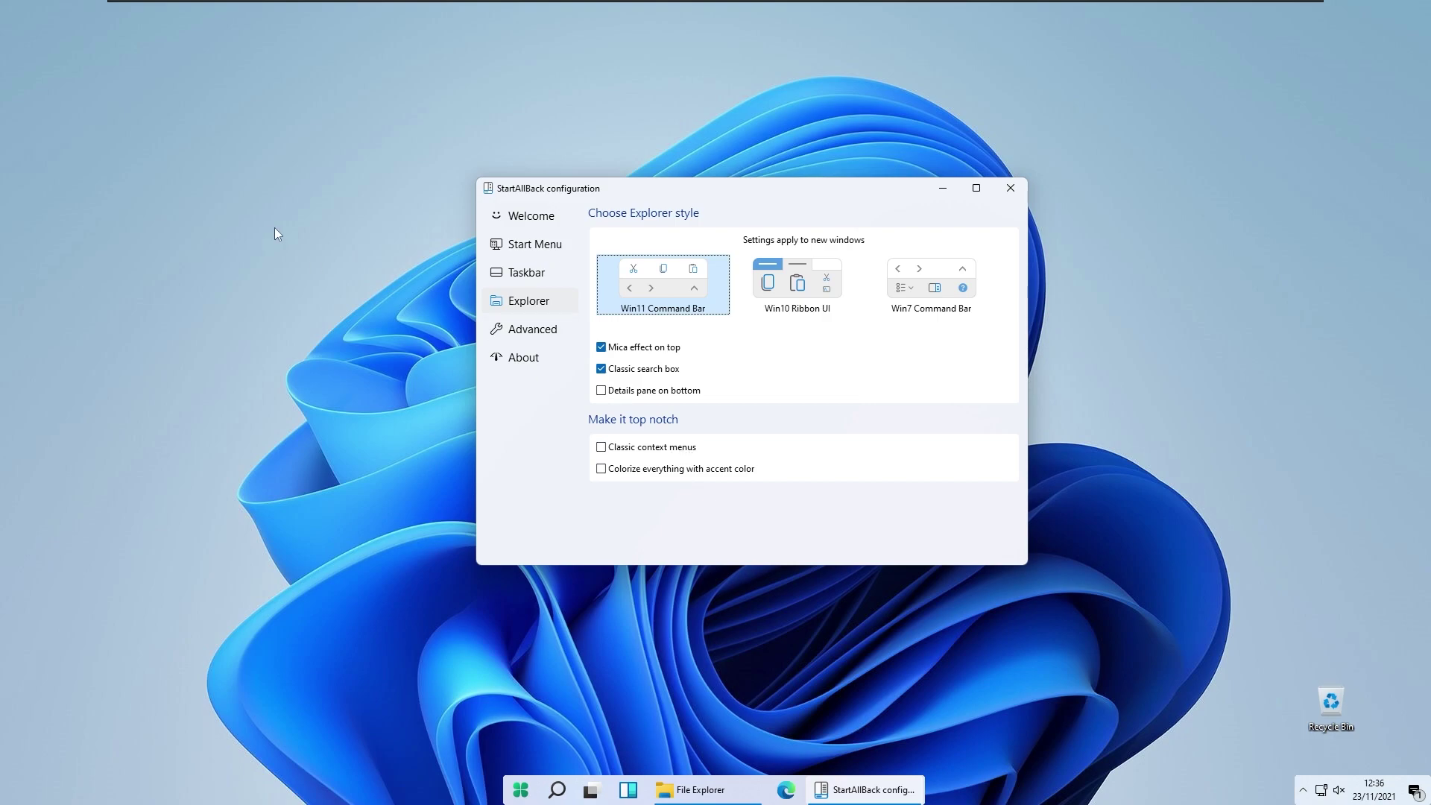
{"action": "right_click", "coordinate": [178, 232]}
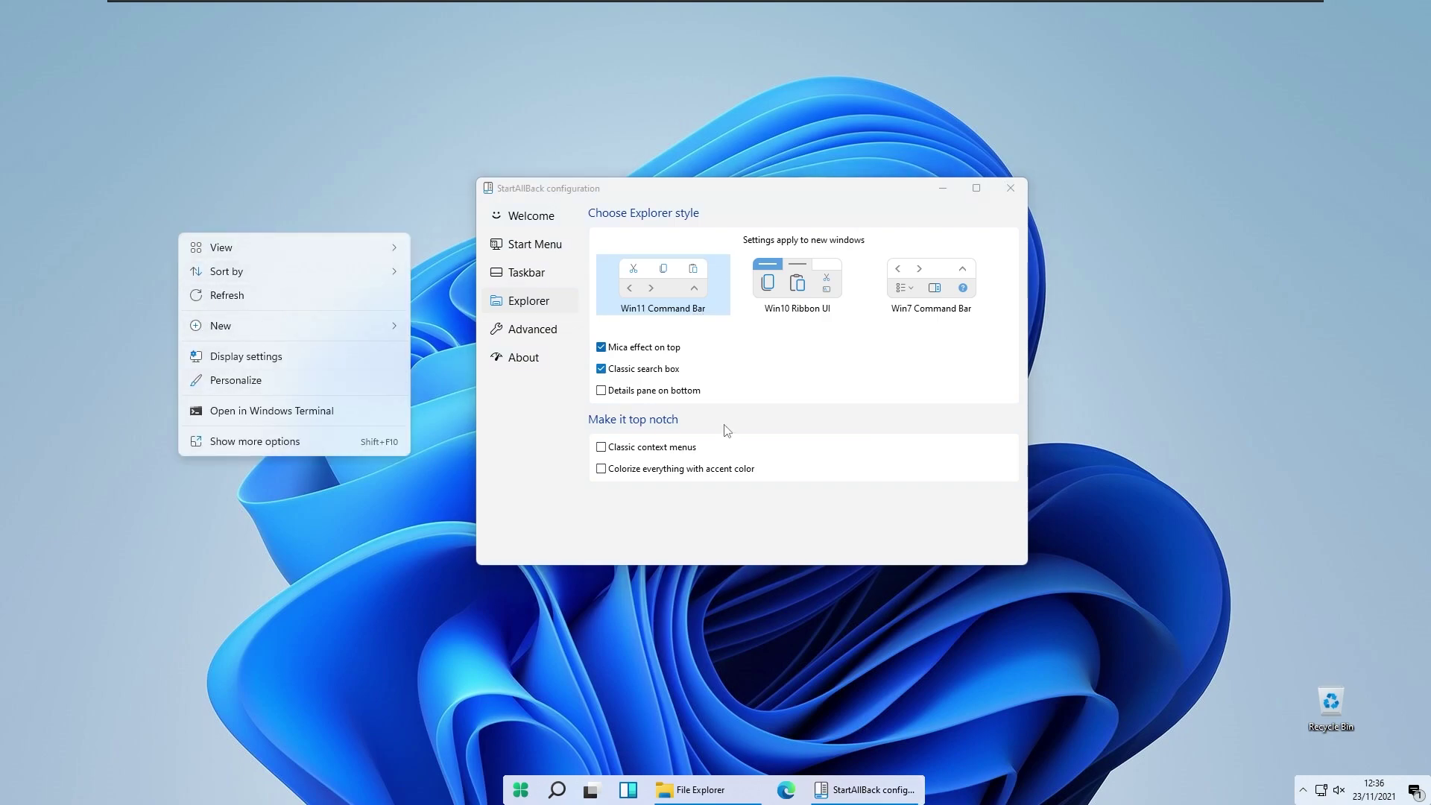
{"action": "left_click", "coordinate": [658, 528]}
{"action": "left_click", "coordinate": [633, 447]}
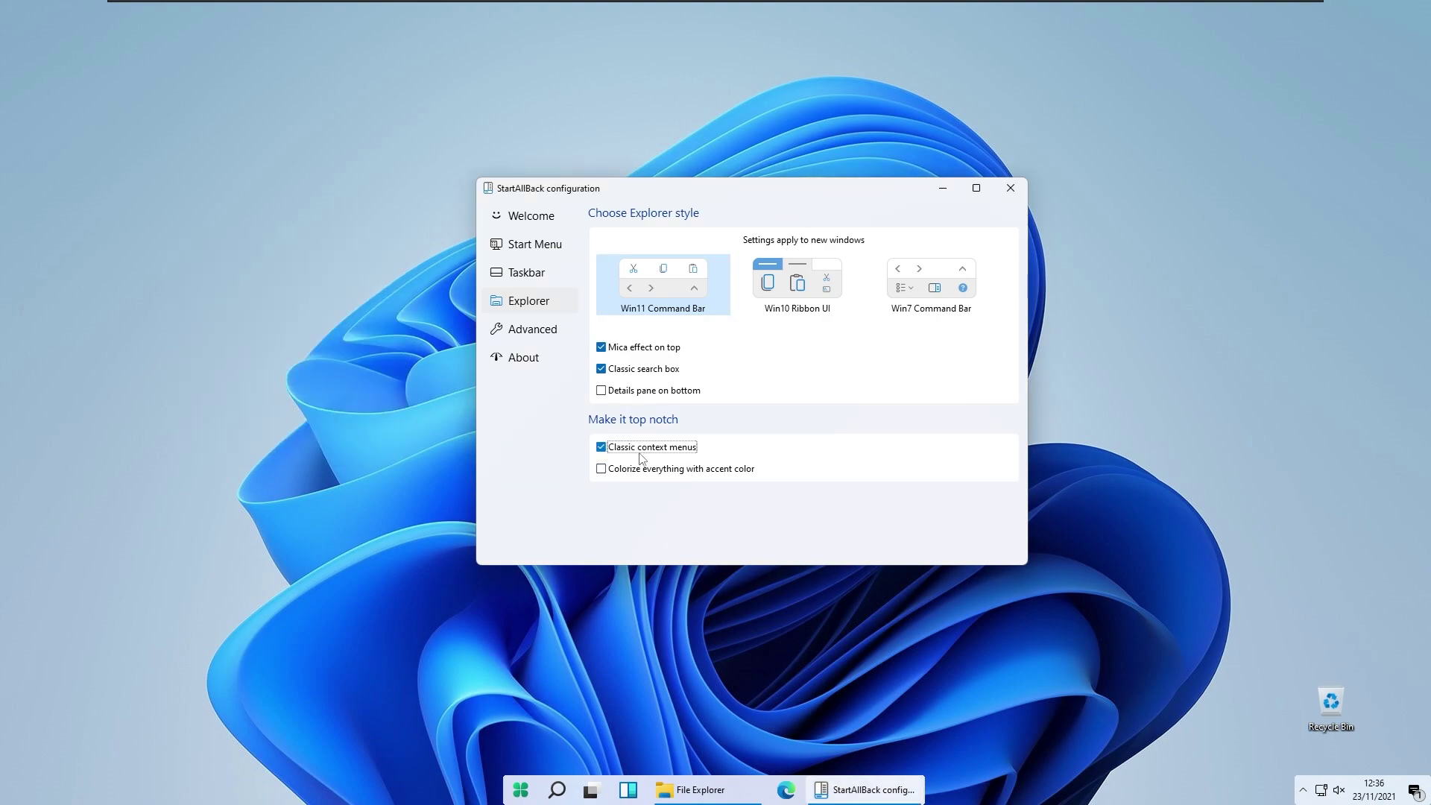
{"action": "right_click", "coordinate": [198, 194]}
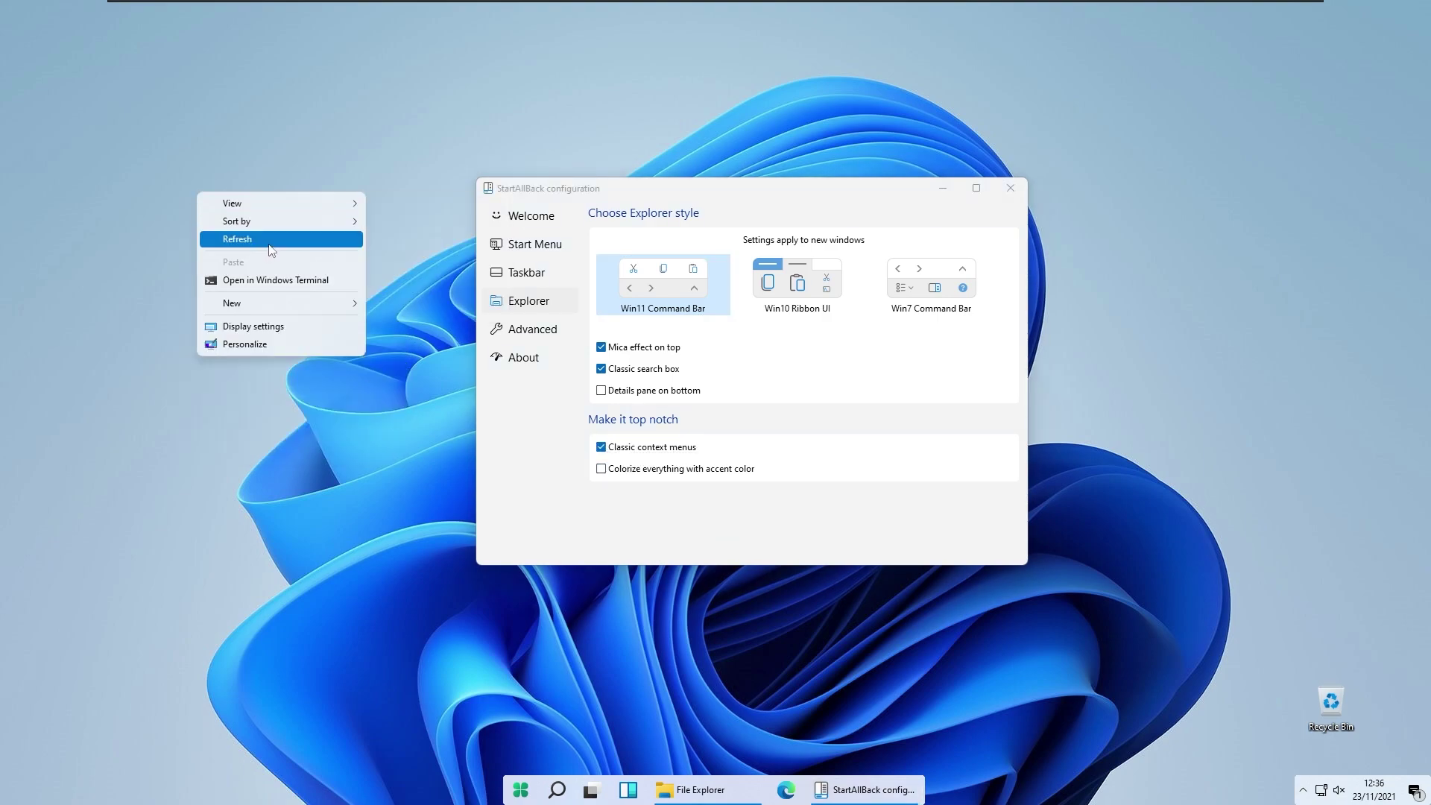
{"action": "left_click", "coordinate": [284, 233]}
{"action": "right_click", "coordinate": [240, 217]}
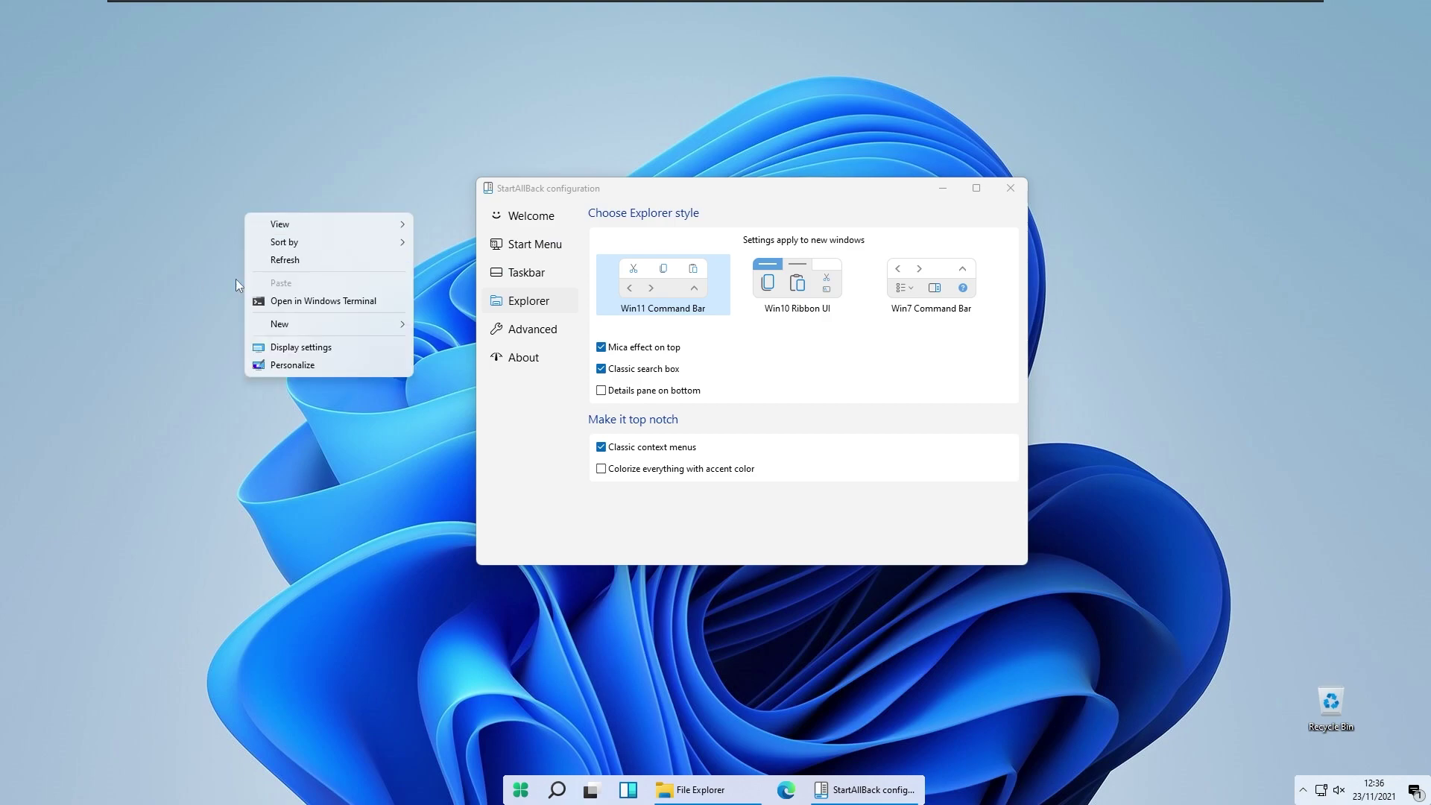
Enable custom coloring for both the start menu and the taskbar in the advanced settings
{"action": "left_click", "coordinate": [553, 330]}
{"action": "left_click_drag", "start_coordinate": [757, 198], "coordinate": [719, 209]}
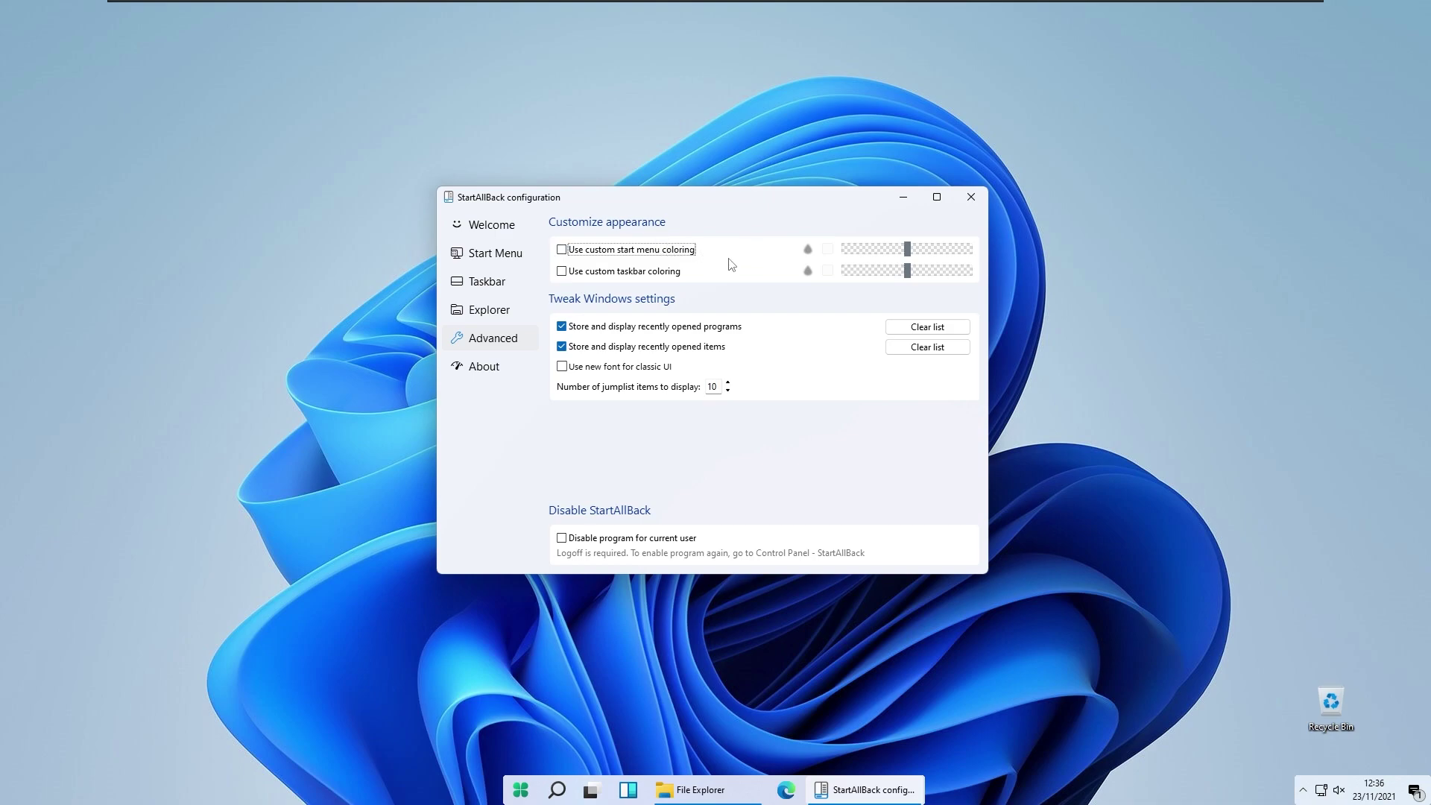
{"action": "left_click", "coordinate": [600, 251]}
{"action": "left_click", "coordinate": [601, 270]}
Lower the opacity of the custom start menu coloring and set its color to light pink (255, 202, 203)
{"action": "left_click", "coordinate": [911, 250]}
{"action": "left_click", "coordinate": [876, 251]}
{"action": "left_click", "coordinate": [828, 249]}
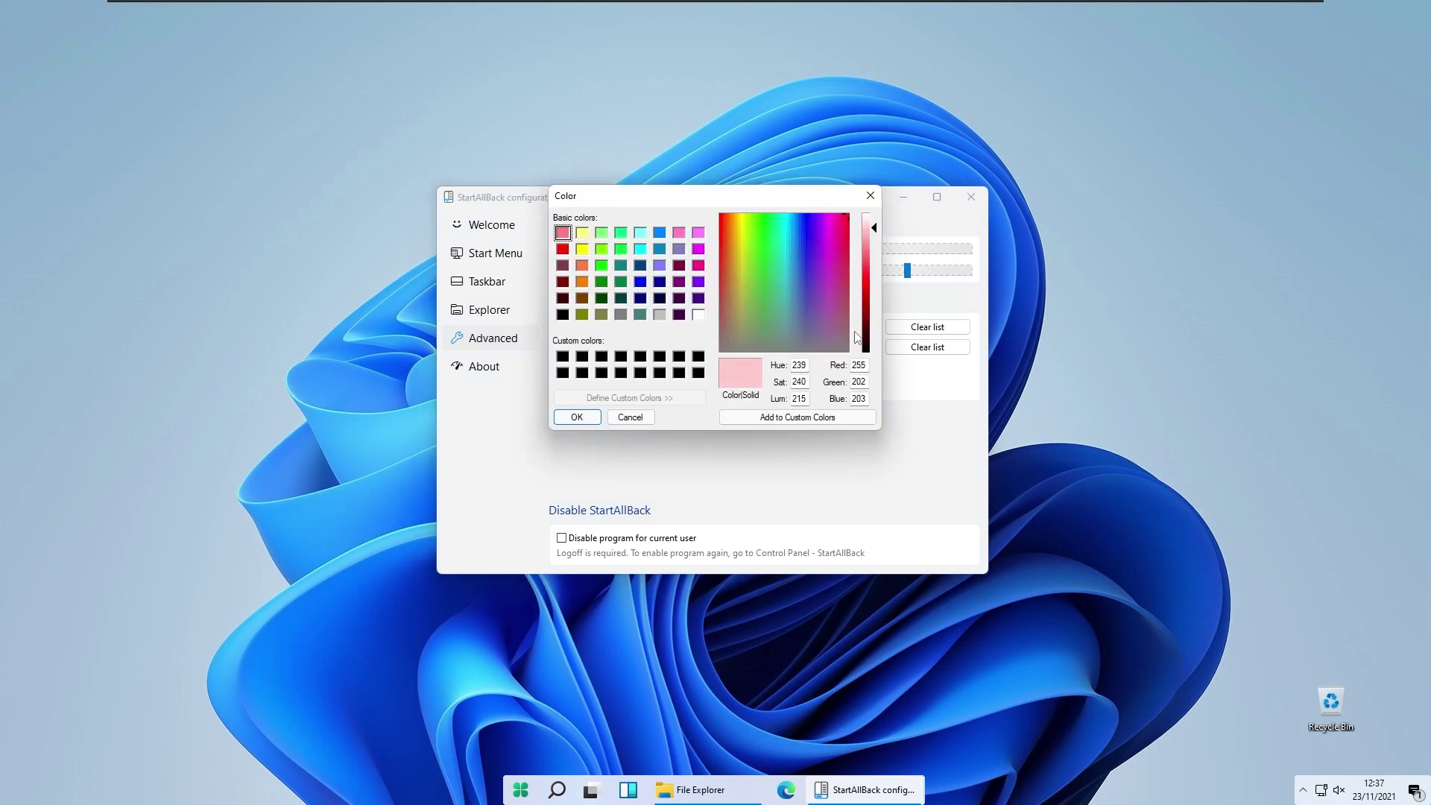
{"action": "left_click", "coordinate": [577, 416]}
Set the custom taskbar color to bright green (28, 255, 102)
{"action": "left_click", "coordinate": [827, 270]}
{"action": "left_click", "coordinate": [762, 222]}
{"action": "left_click", "coordinate": [762, 226]}
{"action": "left_click", "coordinate": [757, 219]}
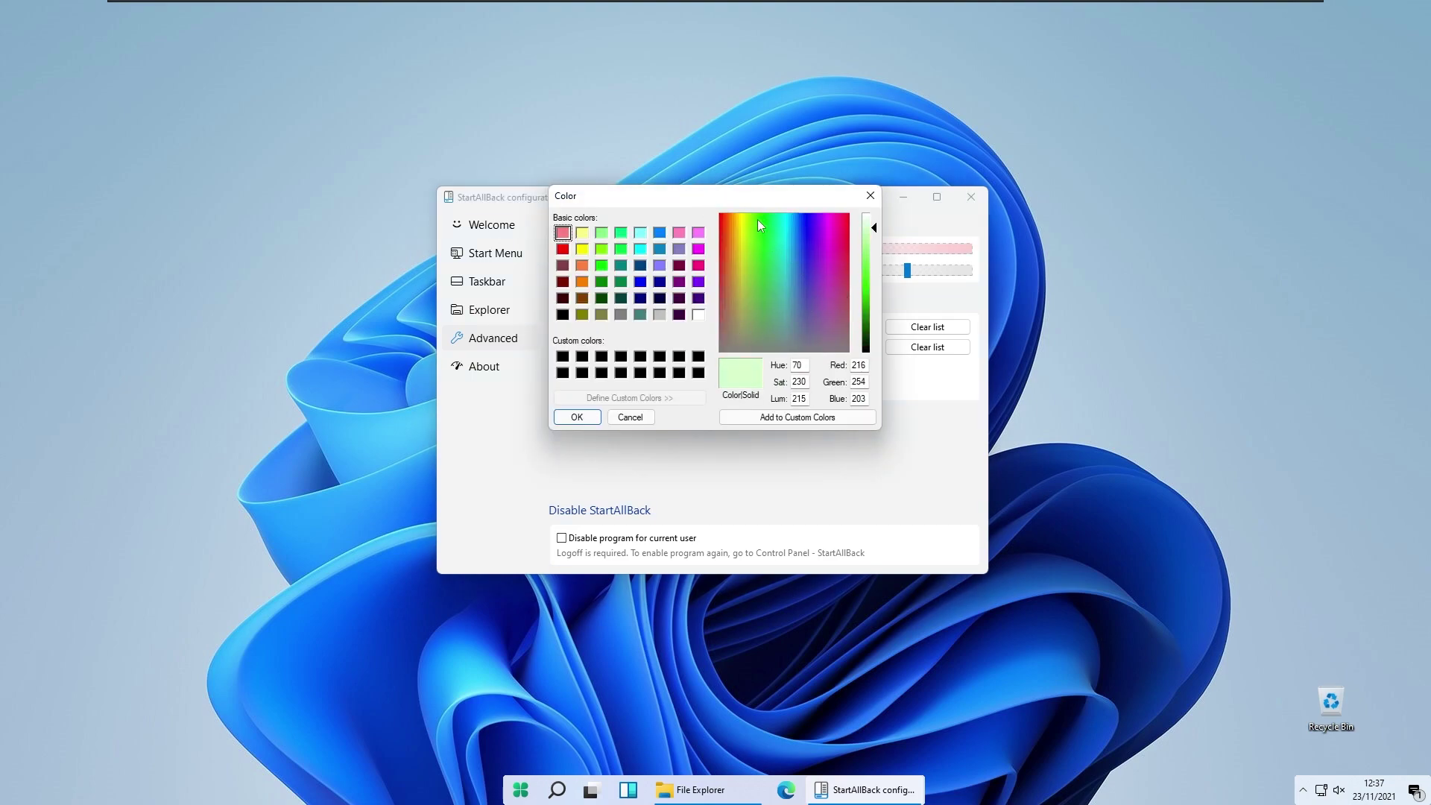
{"action": "left_click", "coordinate": [770, 214]}
{"action": "left_click", "coordinate": [874, 278]}
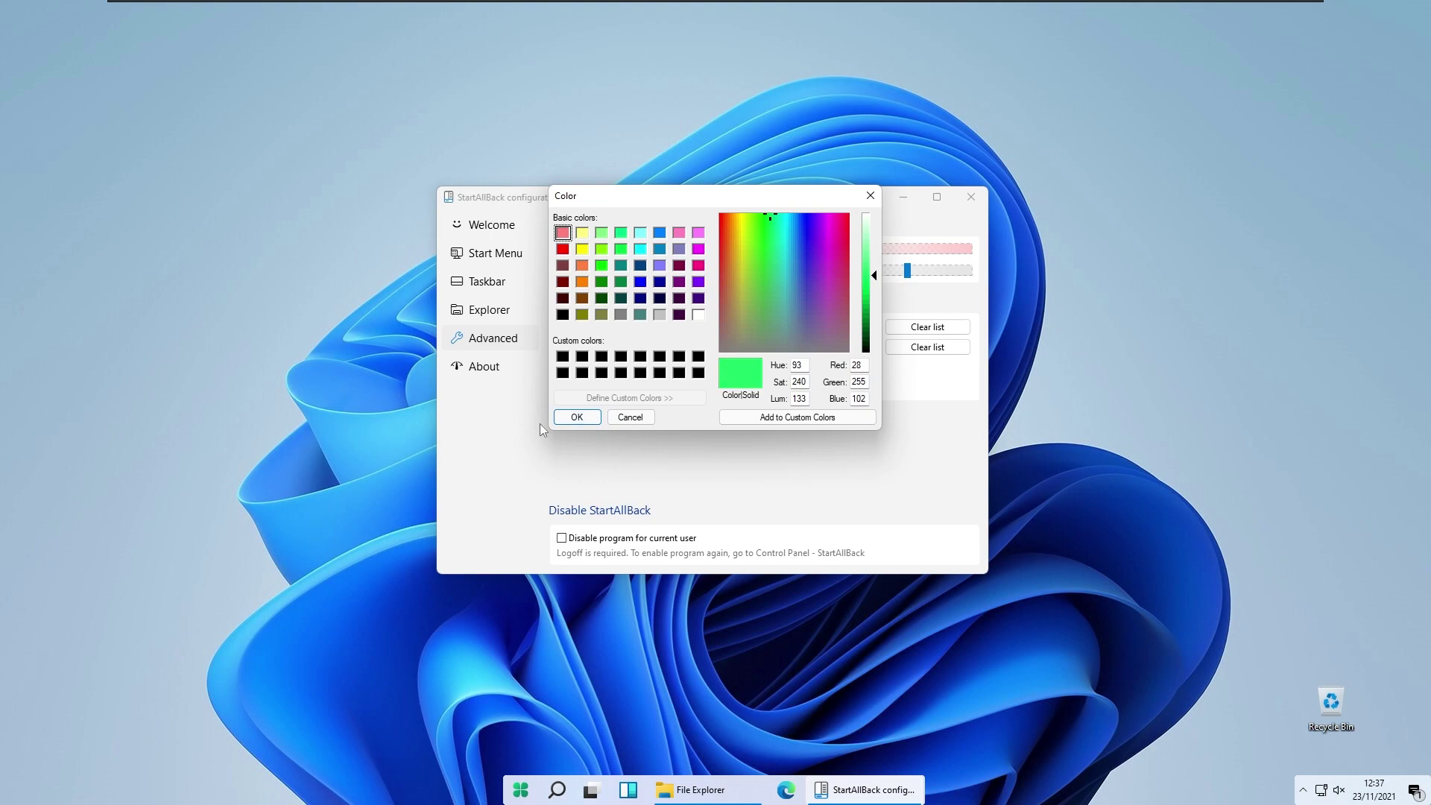
{"action": "left_click", "coordinate": [576, 418]}
Check the custom colors with the Start menu open and view the About page of the configuration
{"action": "left_click", "coordinate": [522, 789]}
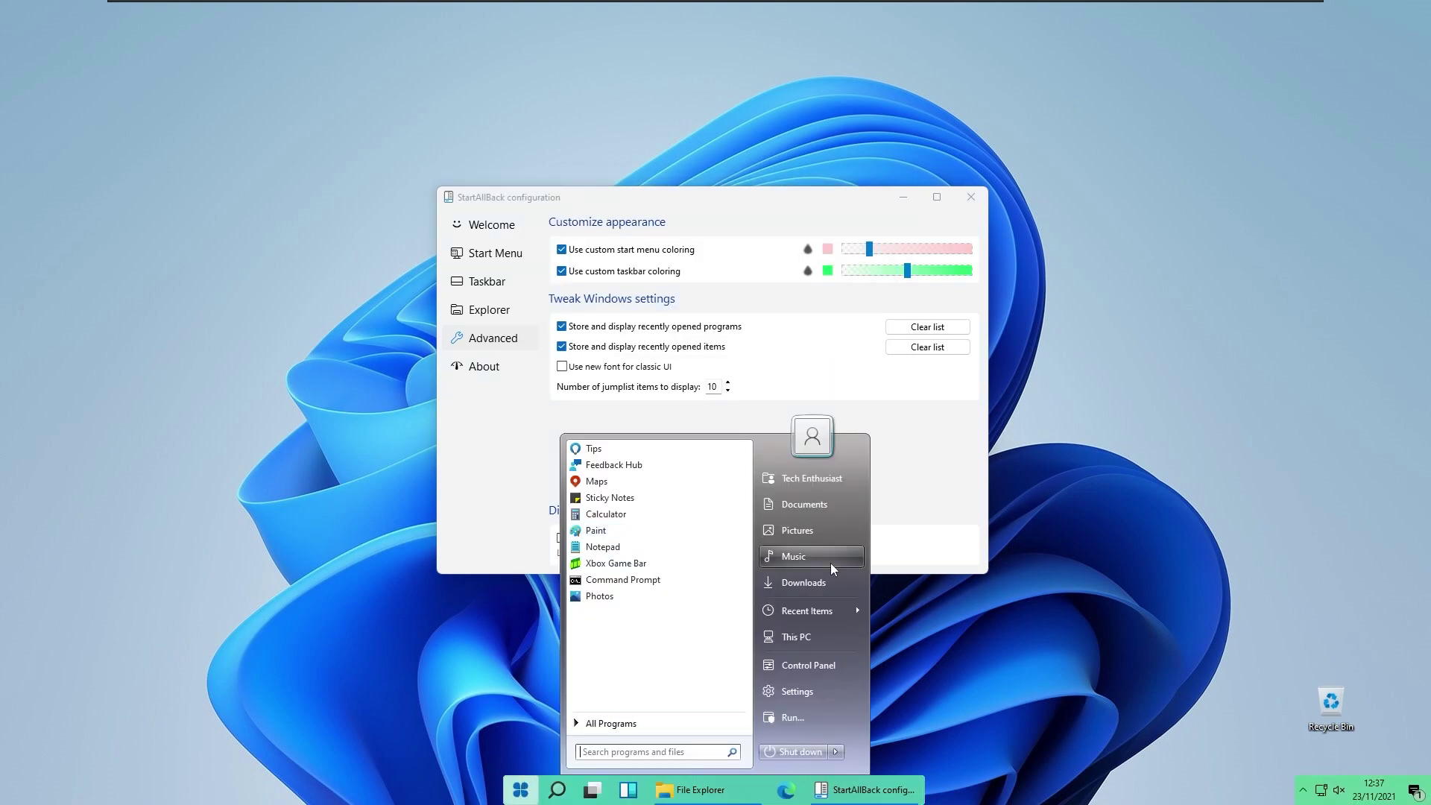
{"action": "left_click", "coordinate": [551, 483]}
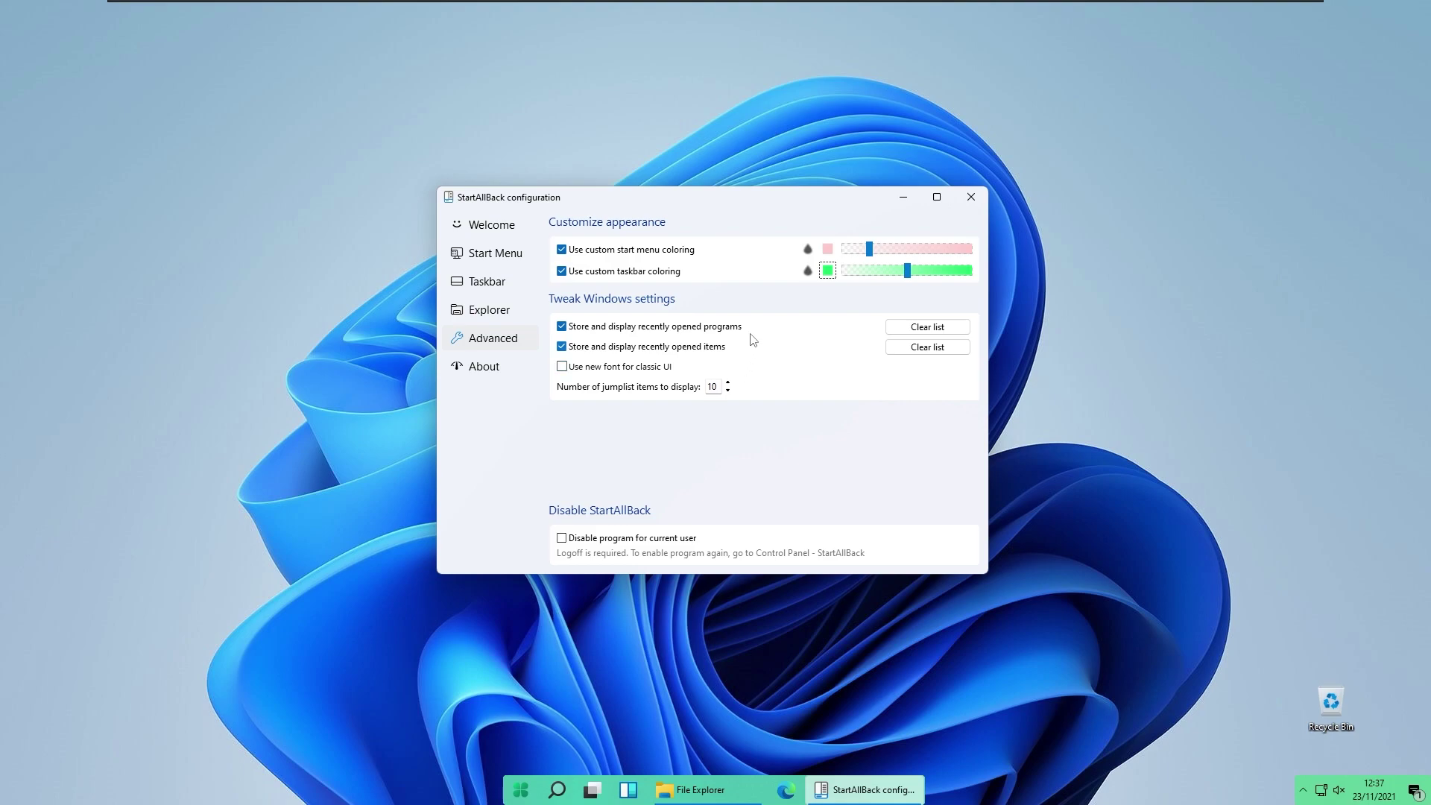
{"action": "left_click_drag", "start_coordinate": [758, 211], "coordinate": [767, 231]}
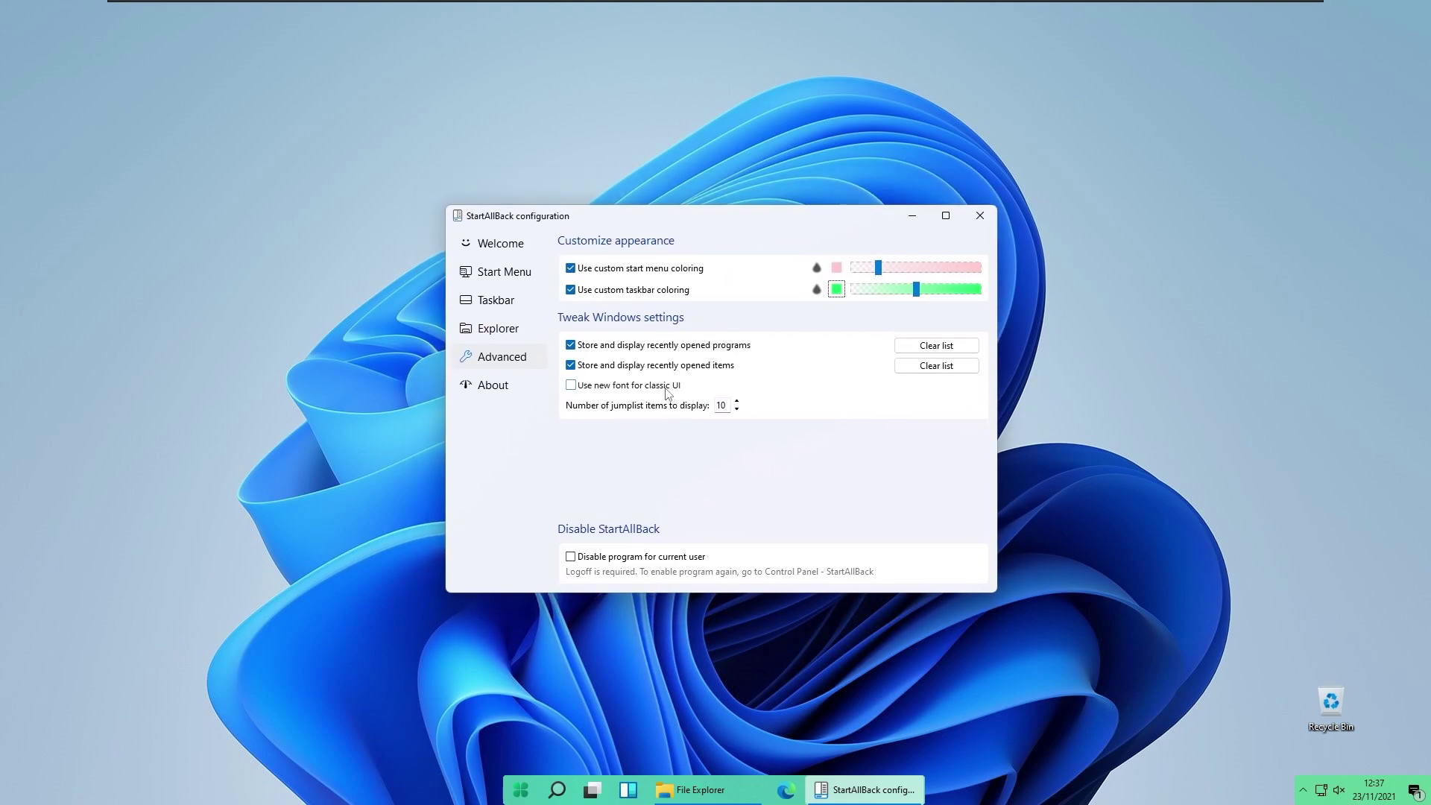
{"action": "left_click", "coordinate": [526, 396]}
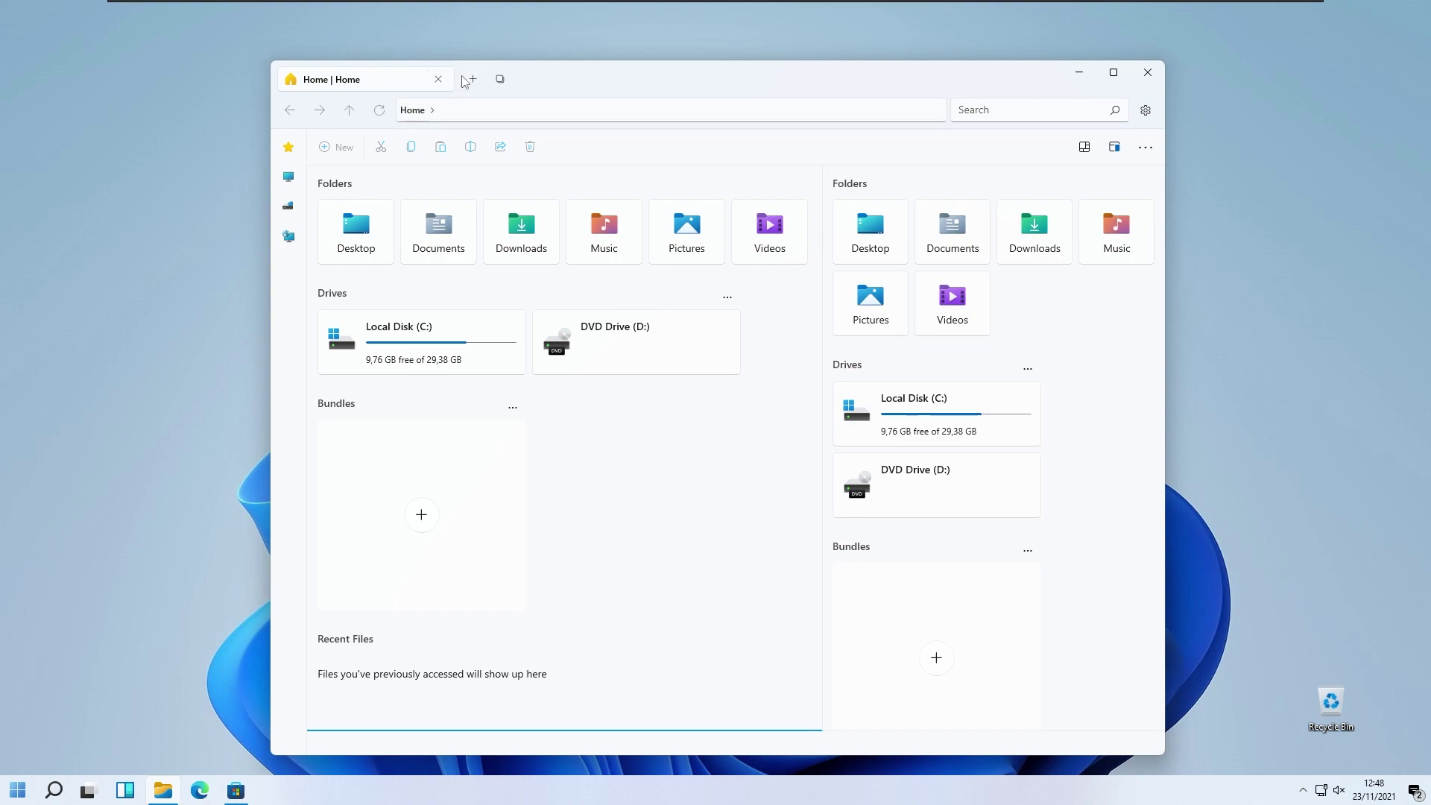
In the Files app, try opening an additional tab and close it again
{"action": "left_click_drag", "start_coordinate": [540, 77], "coordinate": [530, 70]}
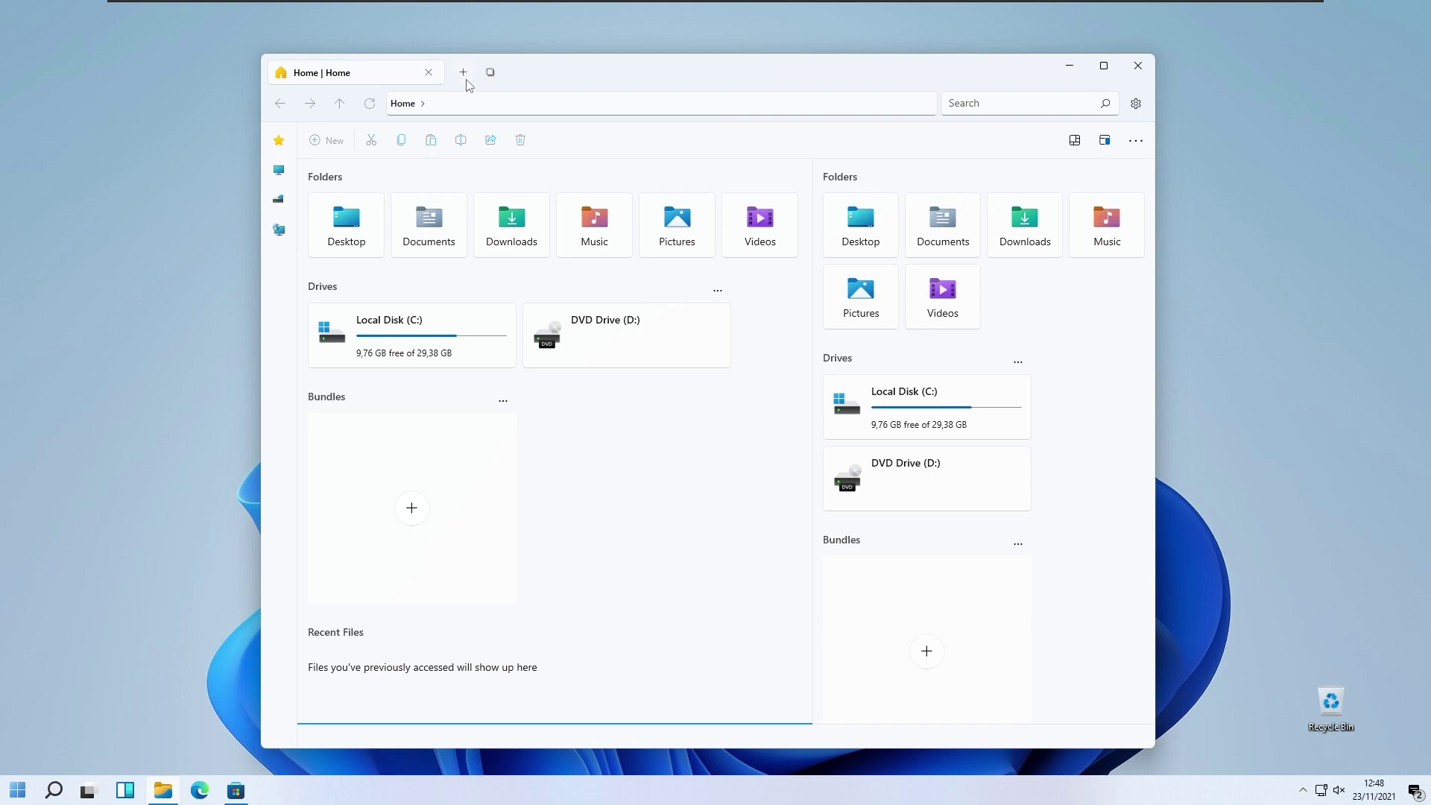
{"action": "left_click", "coordinate": [464, 72]}
{"action": "left_click", "coordinate": [679, 224]}
{"action": "left_click", "coordinate": [428, 73]}
{"action": "left_click", "coordinate": [427, 72]}
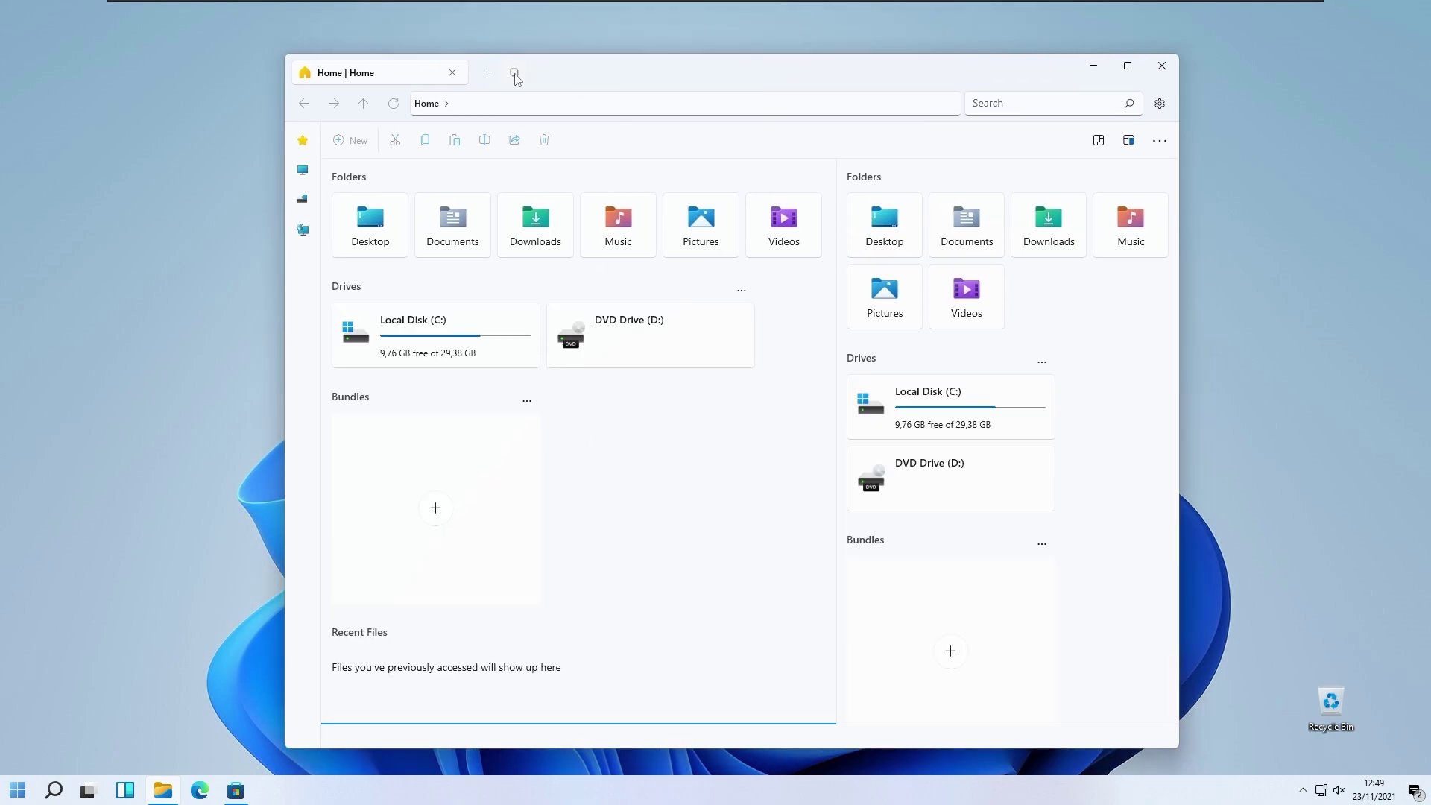
Add a second Home tab from the list of open tabs and return to the first tab
{"action": "left_click", "coordinate": [514, 72]}
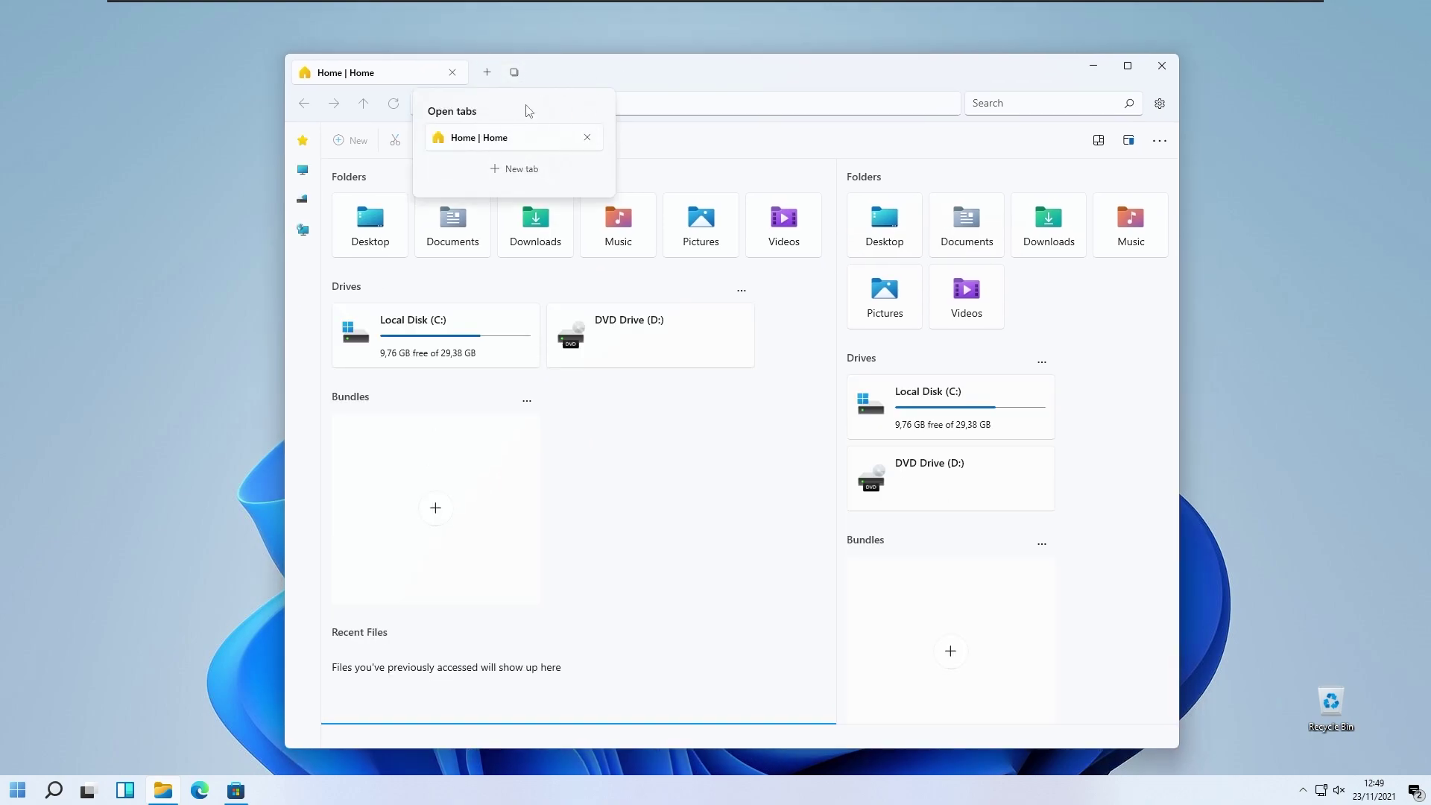
{"action": "left_click", "coordinate": [517, 169]}
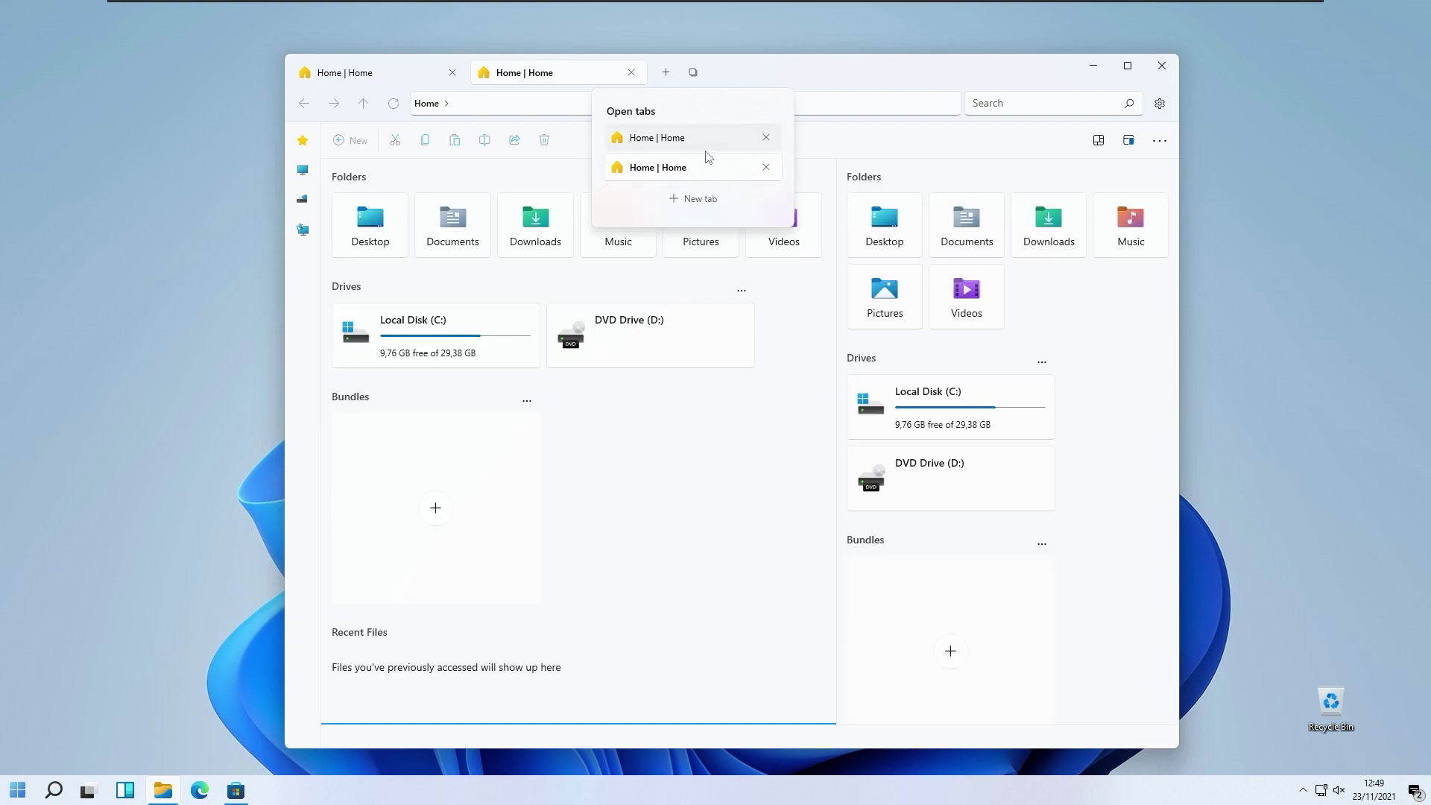
{"action": "left_click", "coordinate": [528, 172]}
{"action": "left_click", "coordinate": [440, 75]}
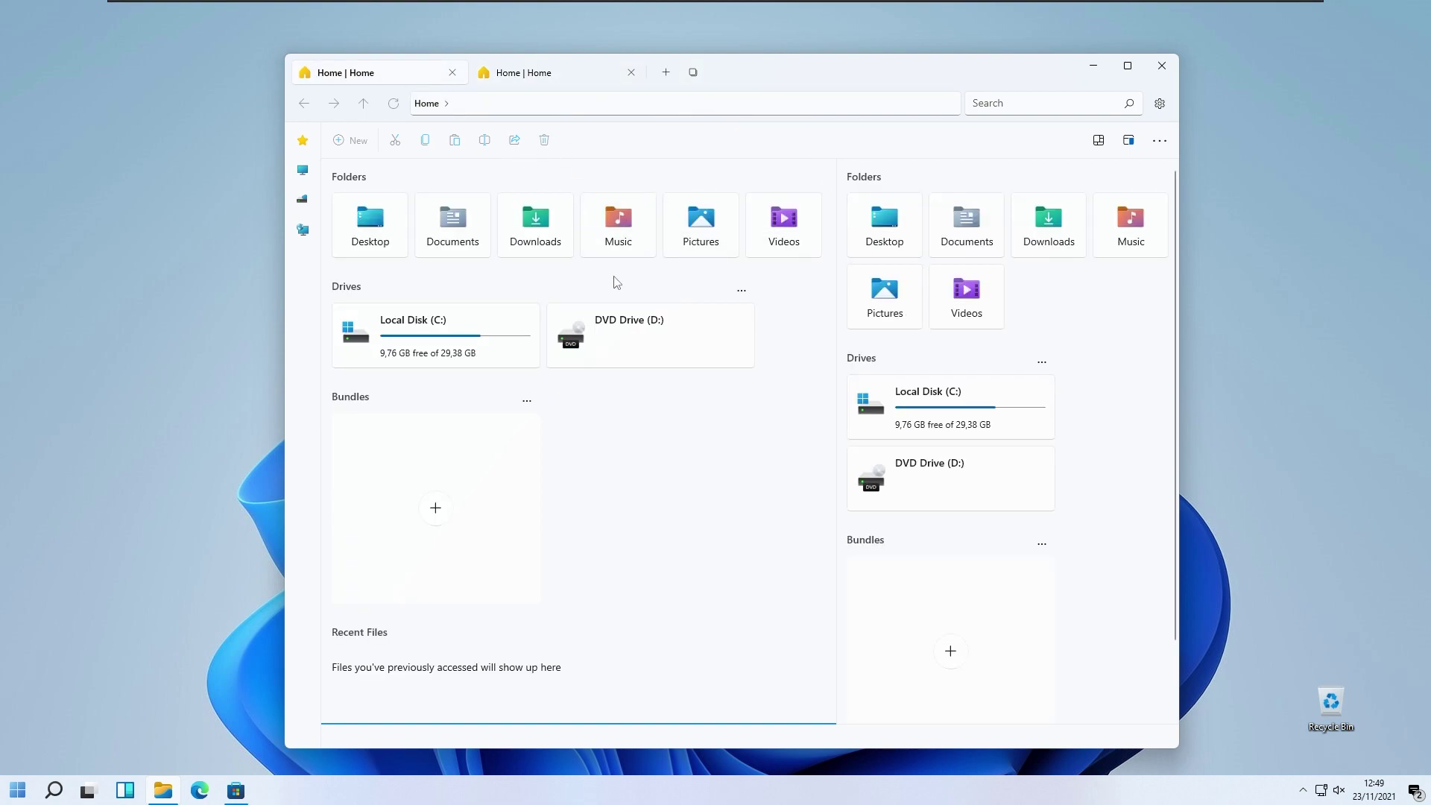
Adjust the divider between the two Home panes until both are about equally wide
{"action": "left_click_drag", "start_coordinate": [784, 182], "coordinate": [681, 183]}
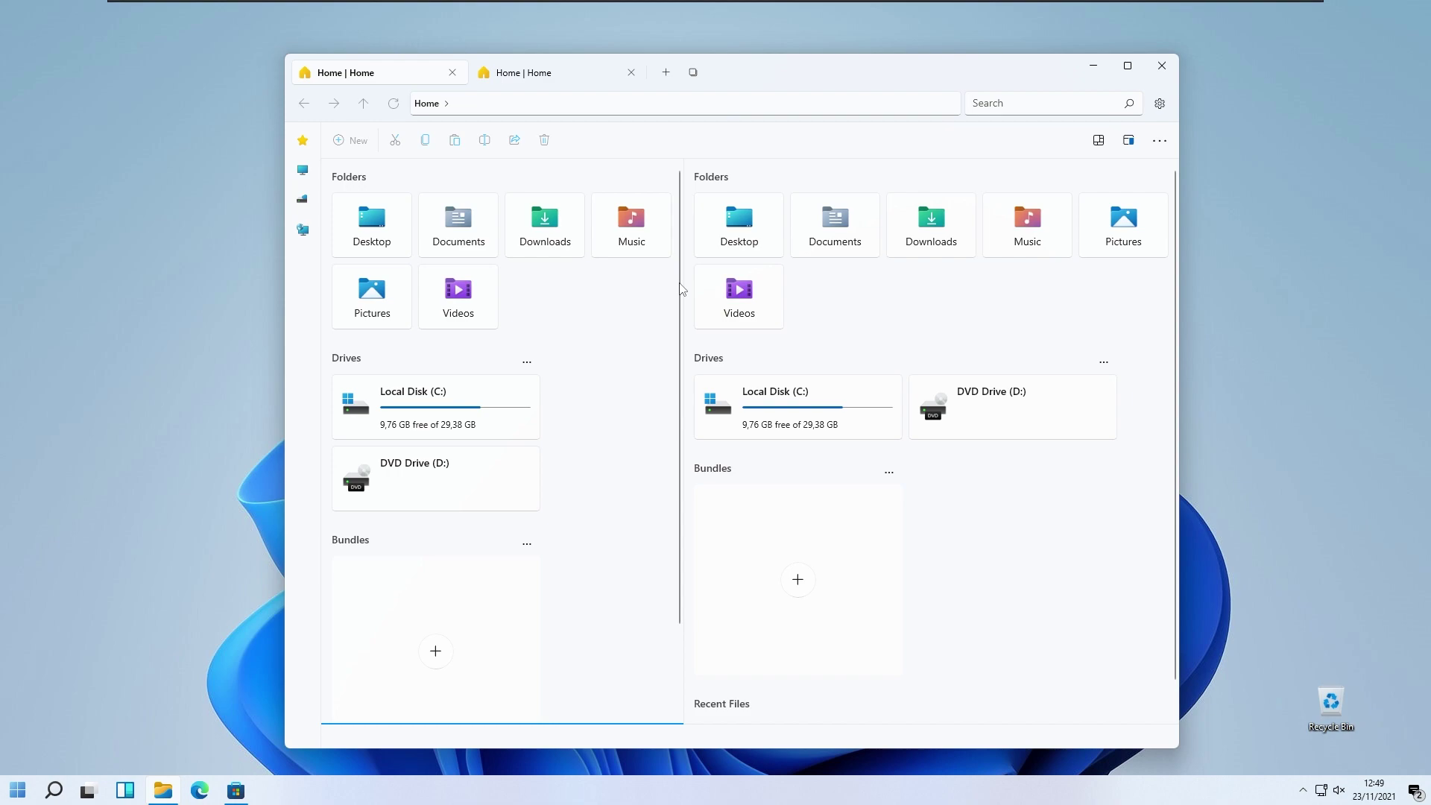
{"action": "left_click_drag", "start_coordinate": [686, 309], "coordinate": [748, 309]}
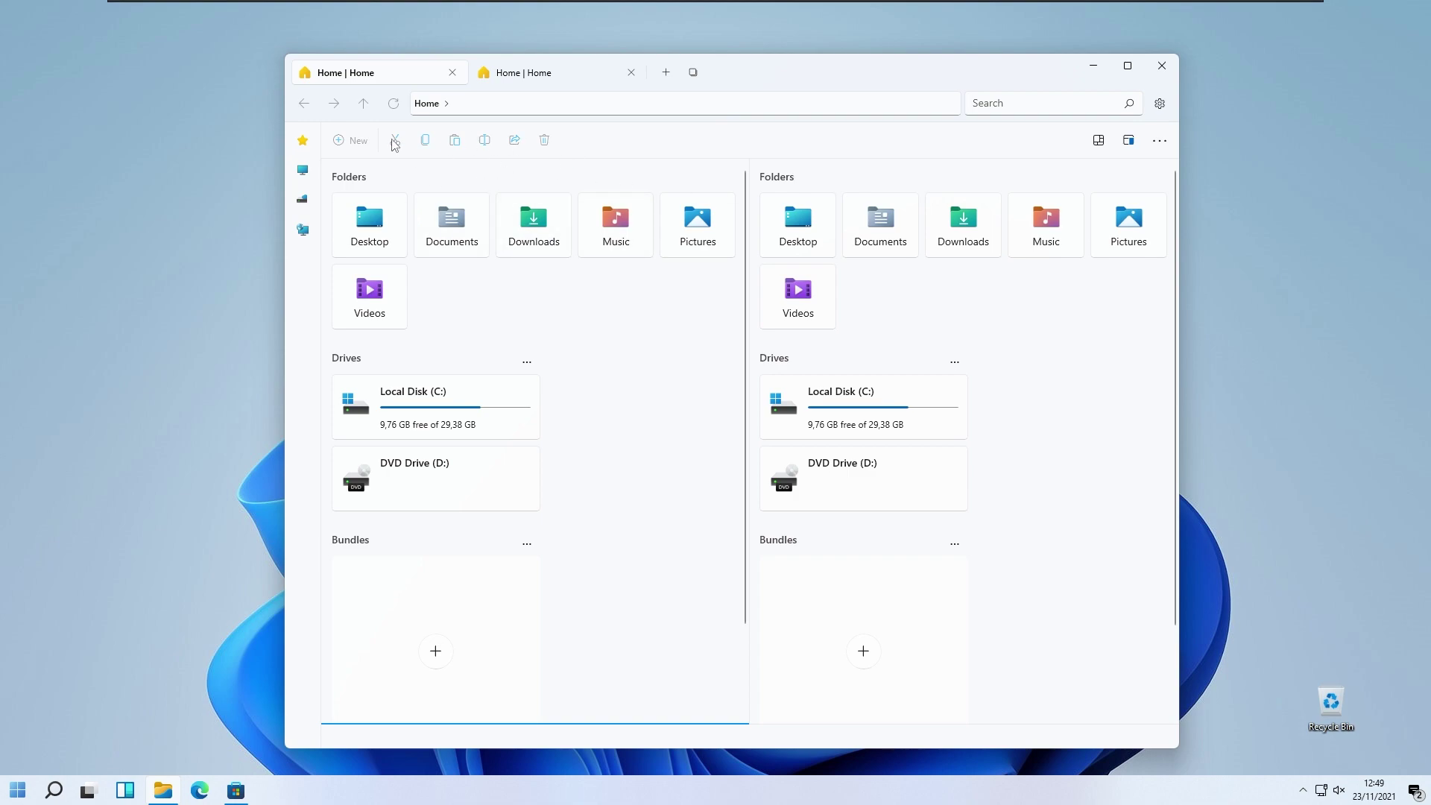
Try turning the Folders widget off and back on in the widget management options
{"action": "left_click", "coordinate": [1099, 141]}
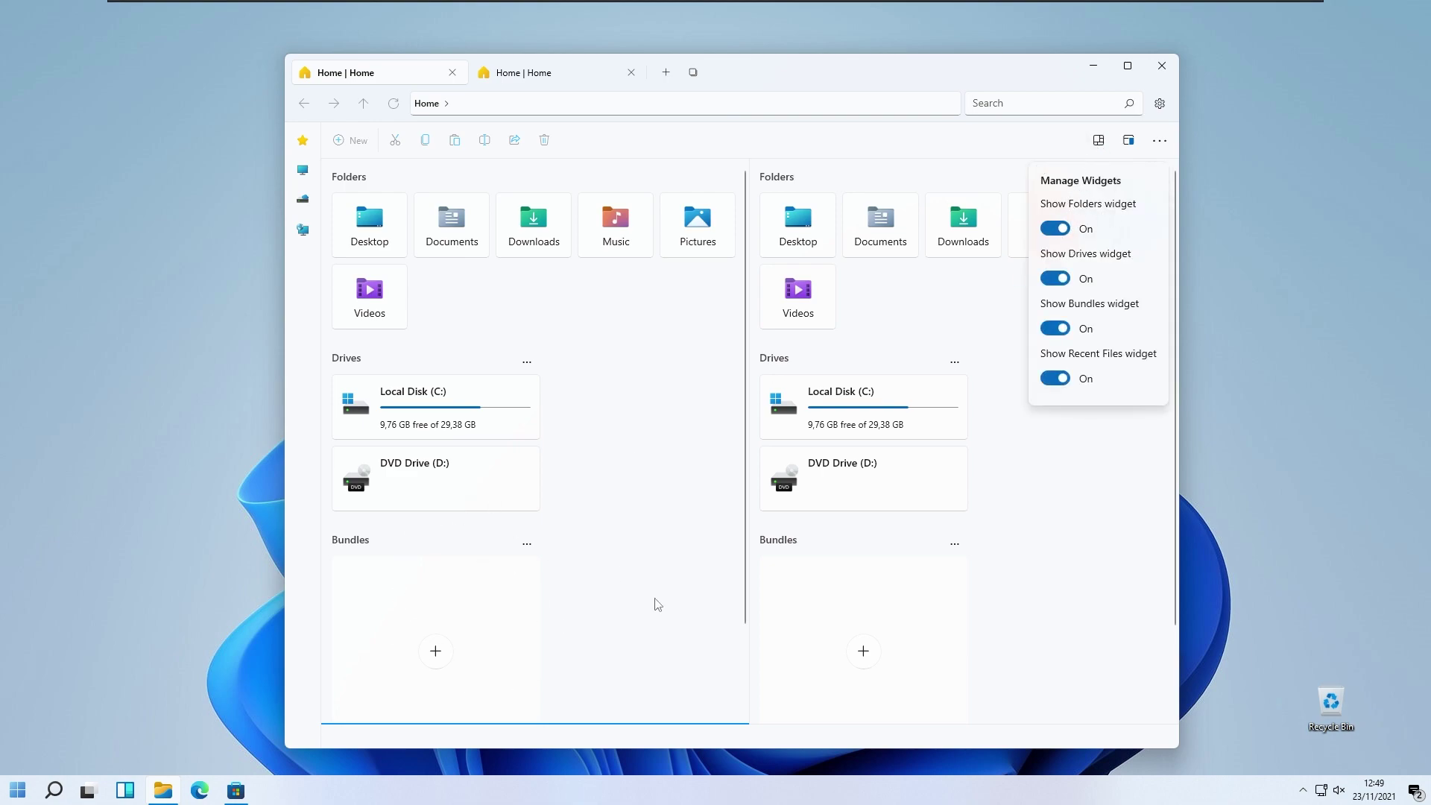
{"action": "left_click", "coordinate": [1064, 230]}
{"action": "left_click", "coordinate": [1066, 229]}
{"action": "left_click", "coordinate": [974, 164]}
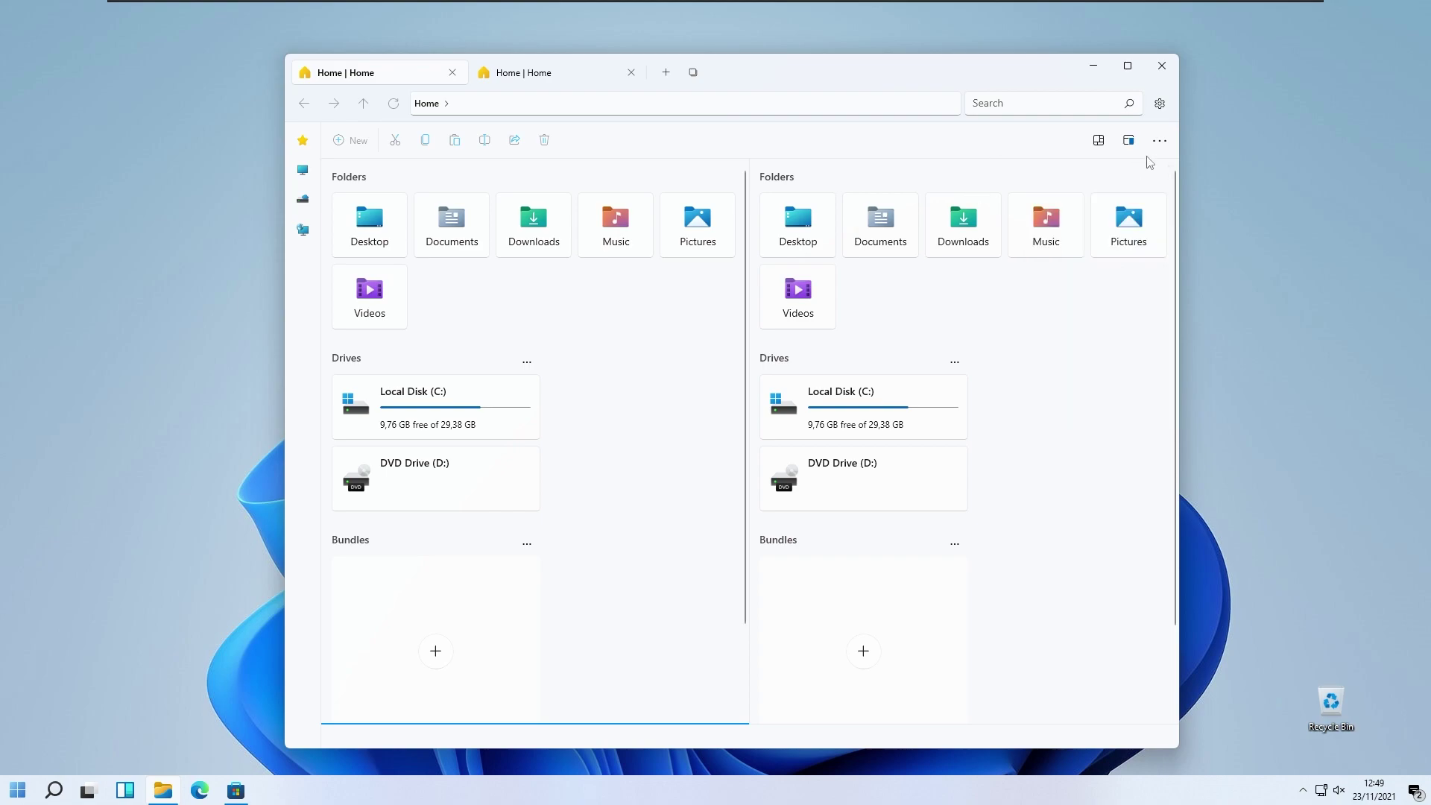
Show the preview pane, widen it, and readjust the divider between the two Home panes
{"action": "left_click", "coordinate": [1131, 143]}
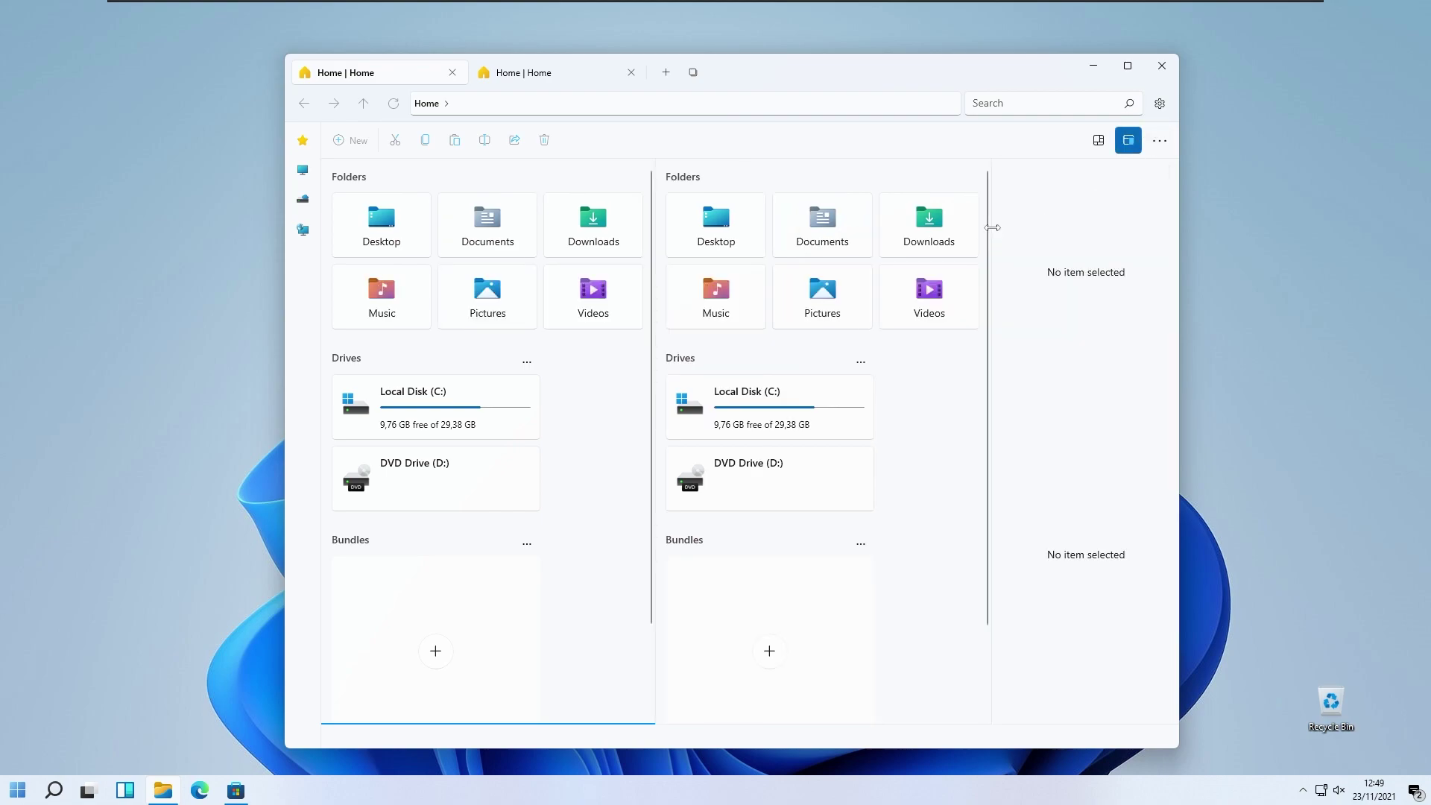
{"action": "left_click_drag", "start_coordinate": [992, 227], "coordinate": [880, 229]}
{"action": "scroll", "coordinate": [877, 580], "scroll_direction": "down", "scroll_amount": 1}
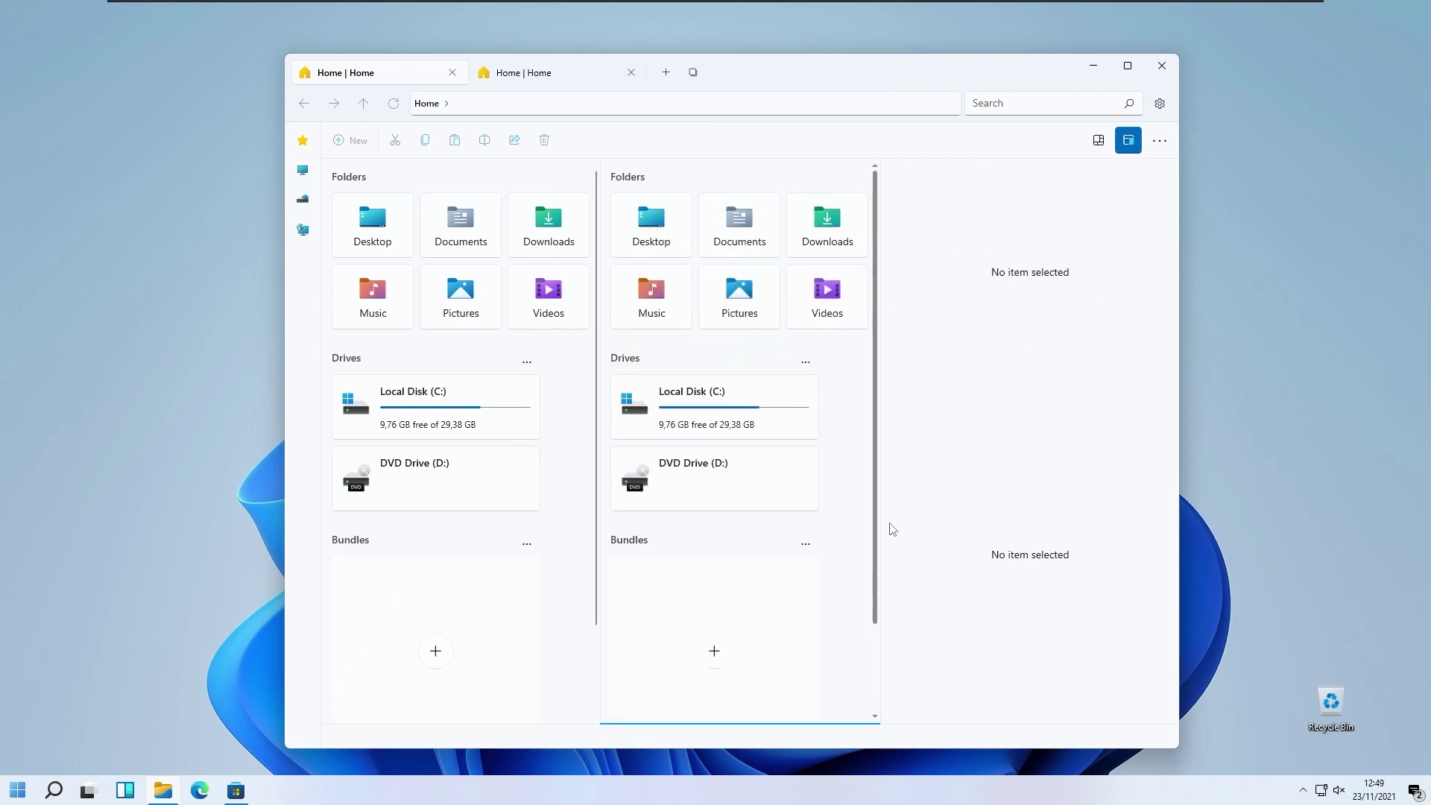
{"action": "mouse_move", "coordinate": [596, 511]}
{"action": "left_mouse_down"}
{"action": "mouse_move", "coordinate": [699, 503]}
{"action": "mouse_move", "coordinate": [615, 505]}
{"action": "left_mouse_up"}
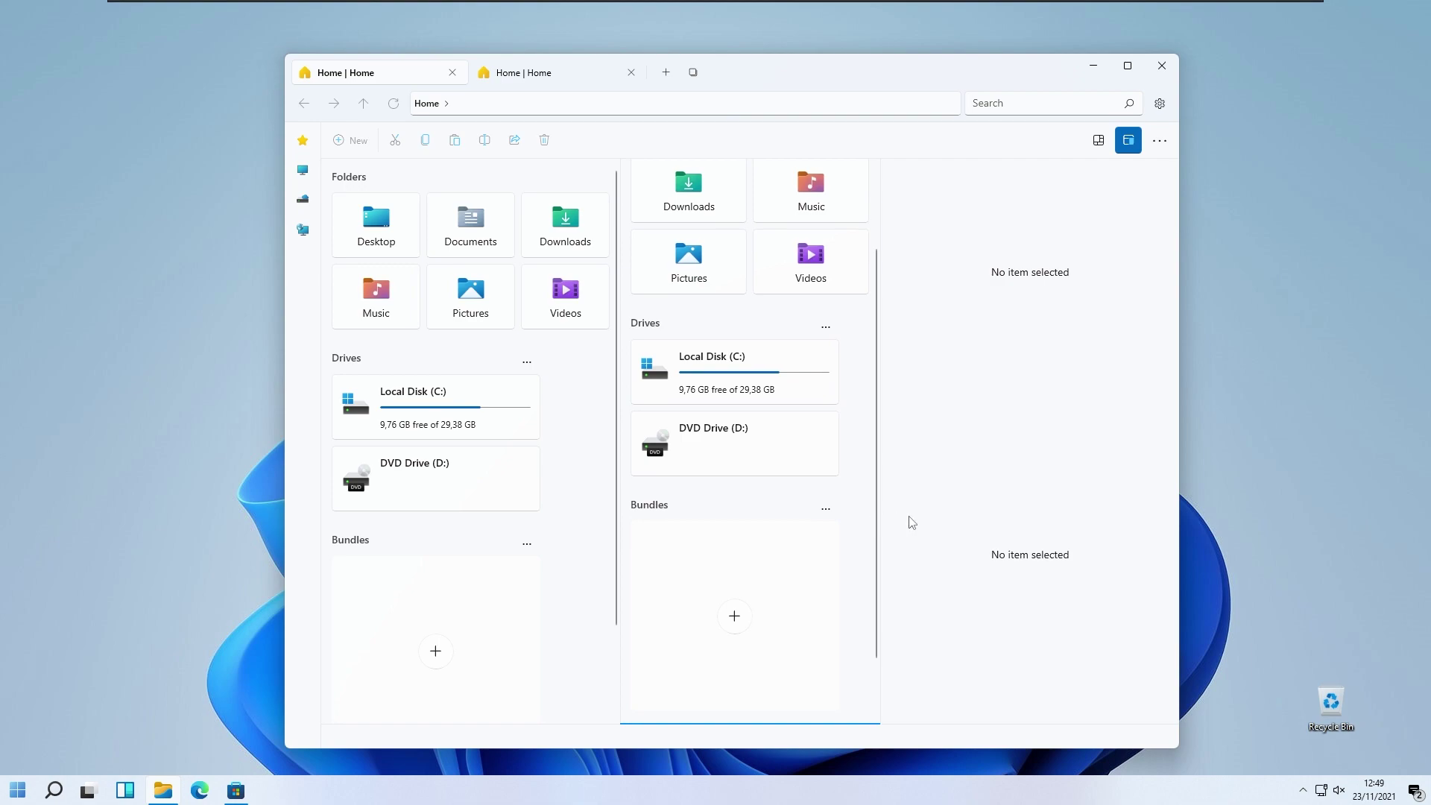
Close the second pane of the first tab and reposition the Files window on the desktop
{"action": "left_click", "coordinate": [1160, 141]}
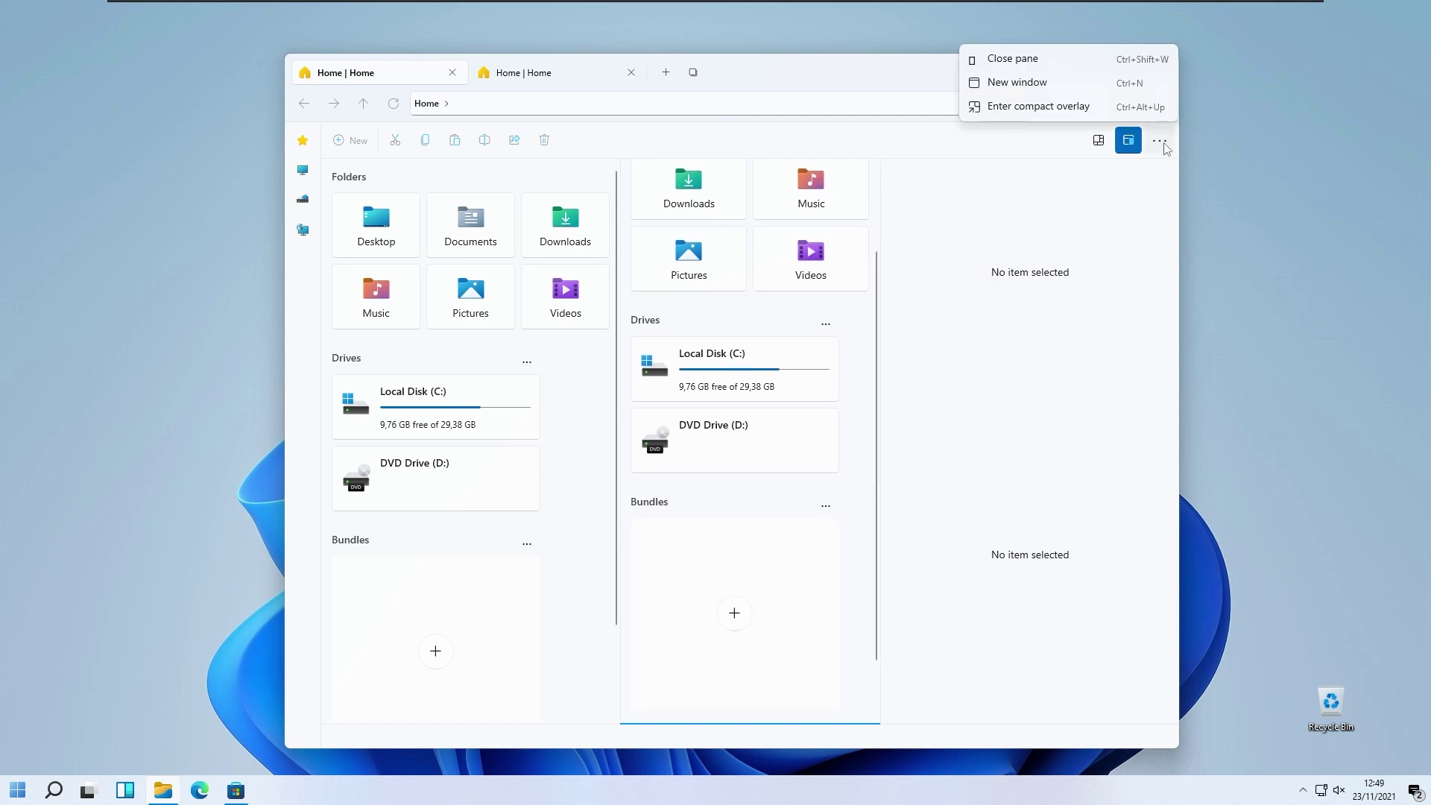
{"action": "left_click", "coordinate": [1057, 64]}
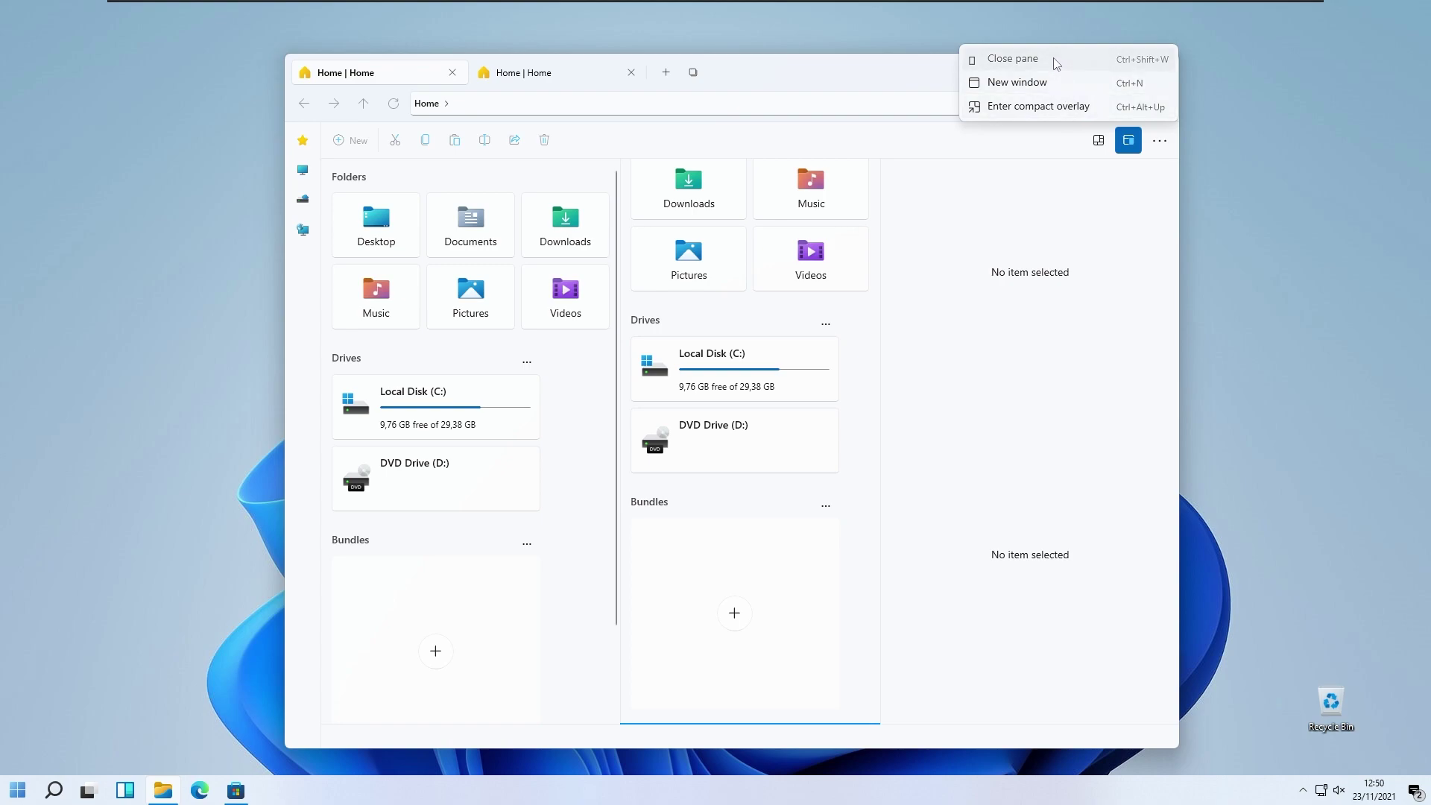
{"action": "left_click_drag", "start_coordinate": [760, 67], "coordinate": [1029, 114]}
Try the compact overlay mode, moving the small window toward the desktop's center and opening its tab list
{"action": "left_click", "coordinate": [1164, 129]}
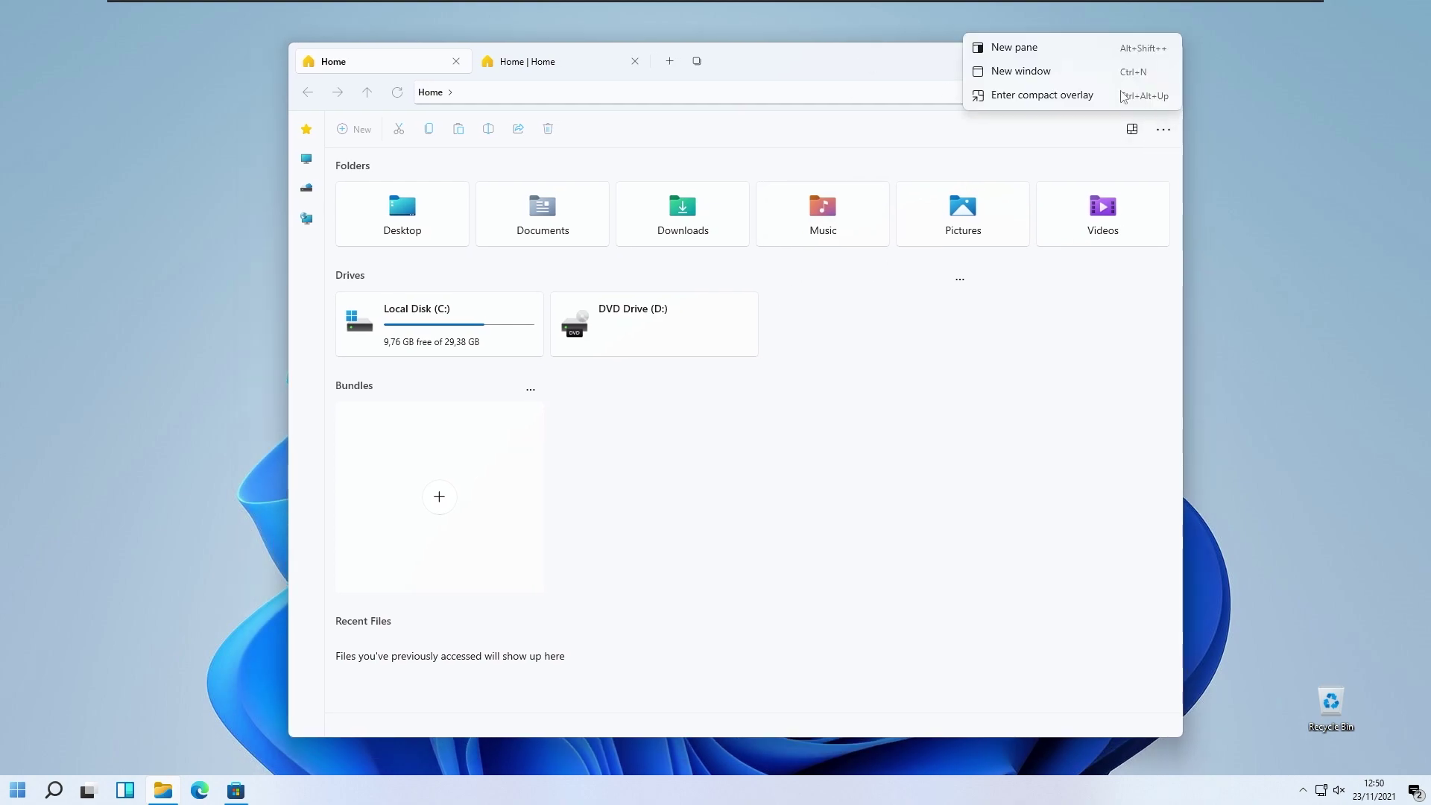
{"action": "left_click", "coordinate": [1033, 100]}
{"action": "left_click_drag", "start_coordinate": [480, 105], "coordinate": [810, 193]}
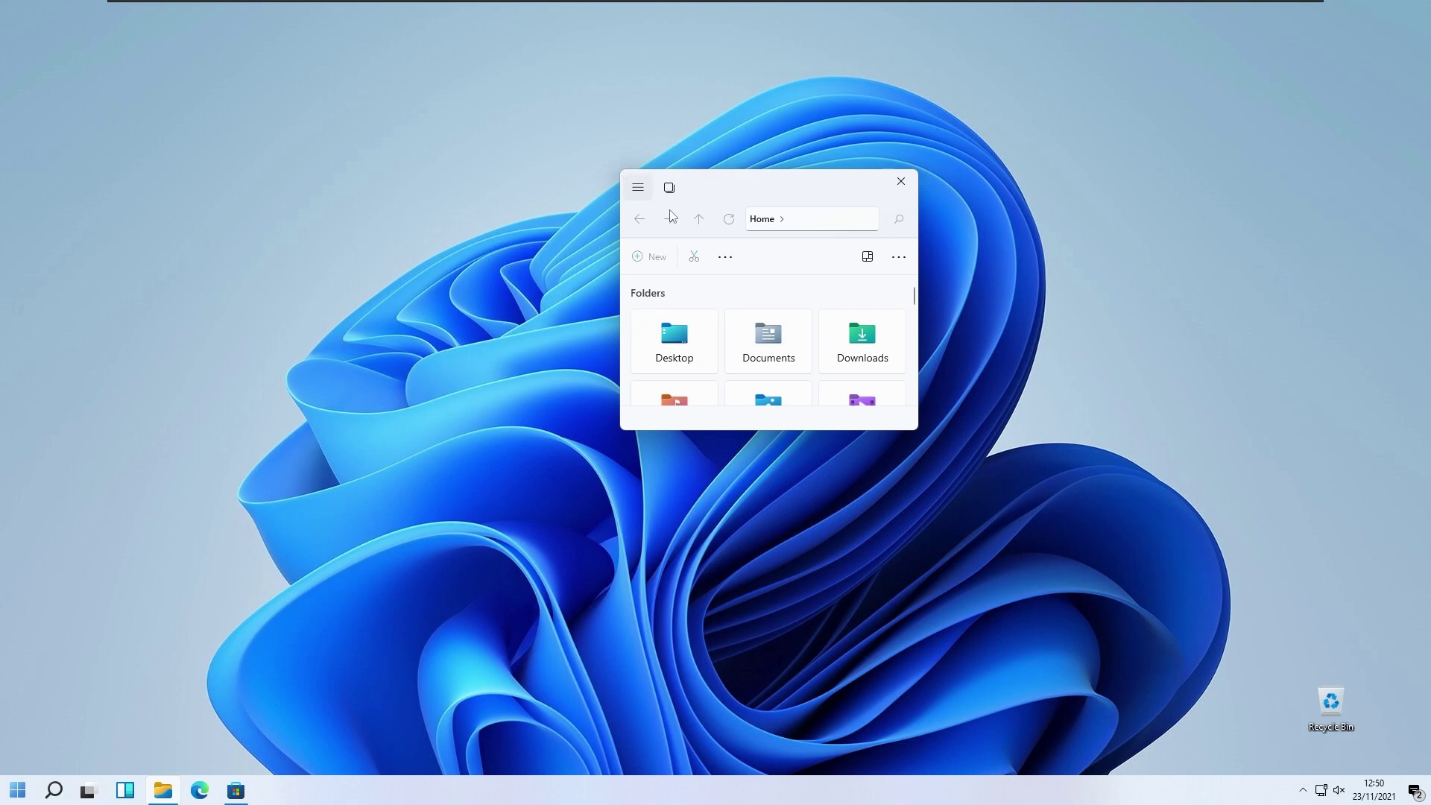
{"action": "left_click", "coordinate": [669, 187]}
Open the Files settings and view the On Startup options
{"action": "left_click", "coordinate": [1163, 92]}
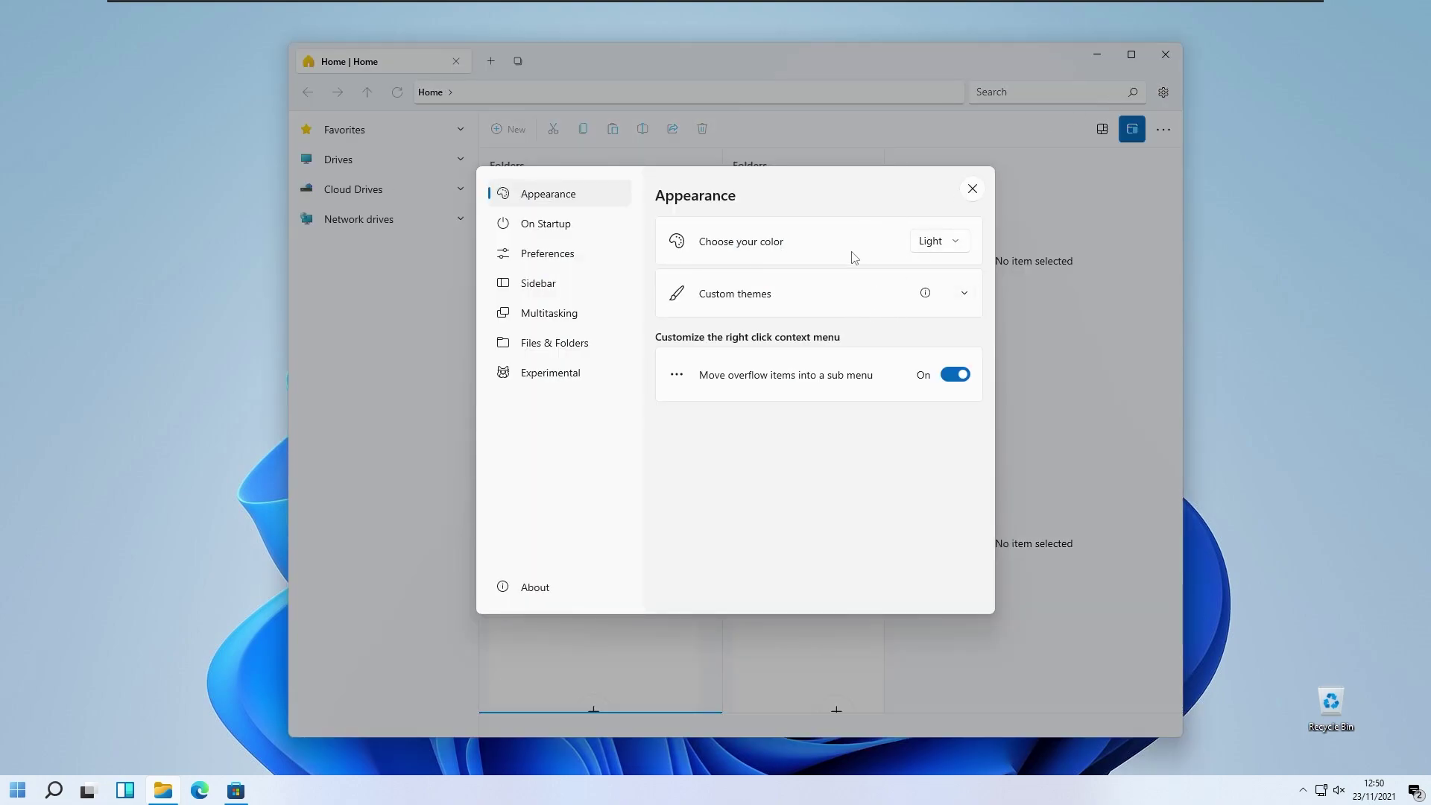
{"action": "left_click", "coordinate": [548, 226]}
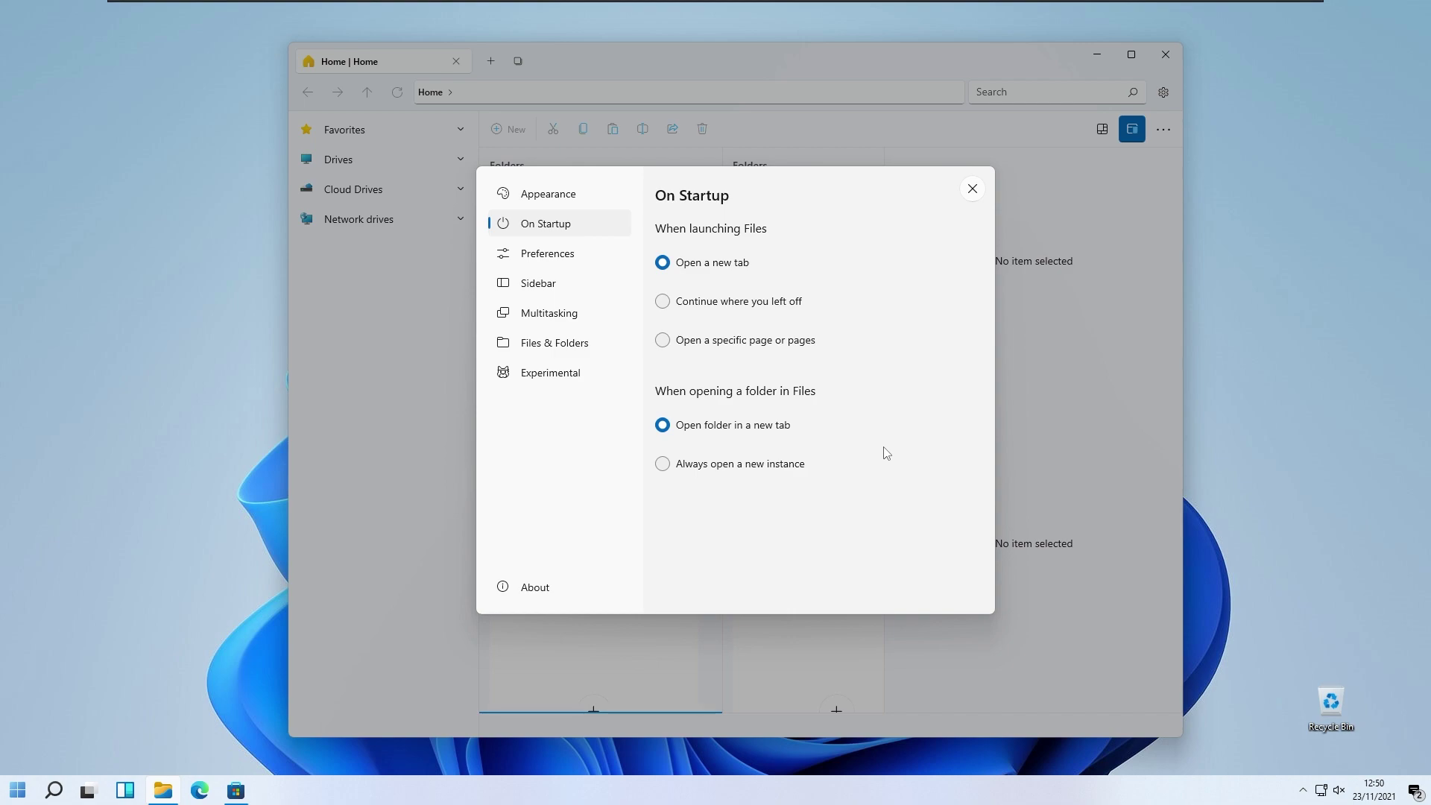
View the Preferences, Sidebar and Multitasking pages of the Files settings and close the settings dialog
{"action": "left_click", "coordinate": [594, 254]}
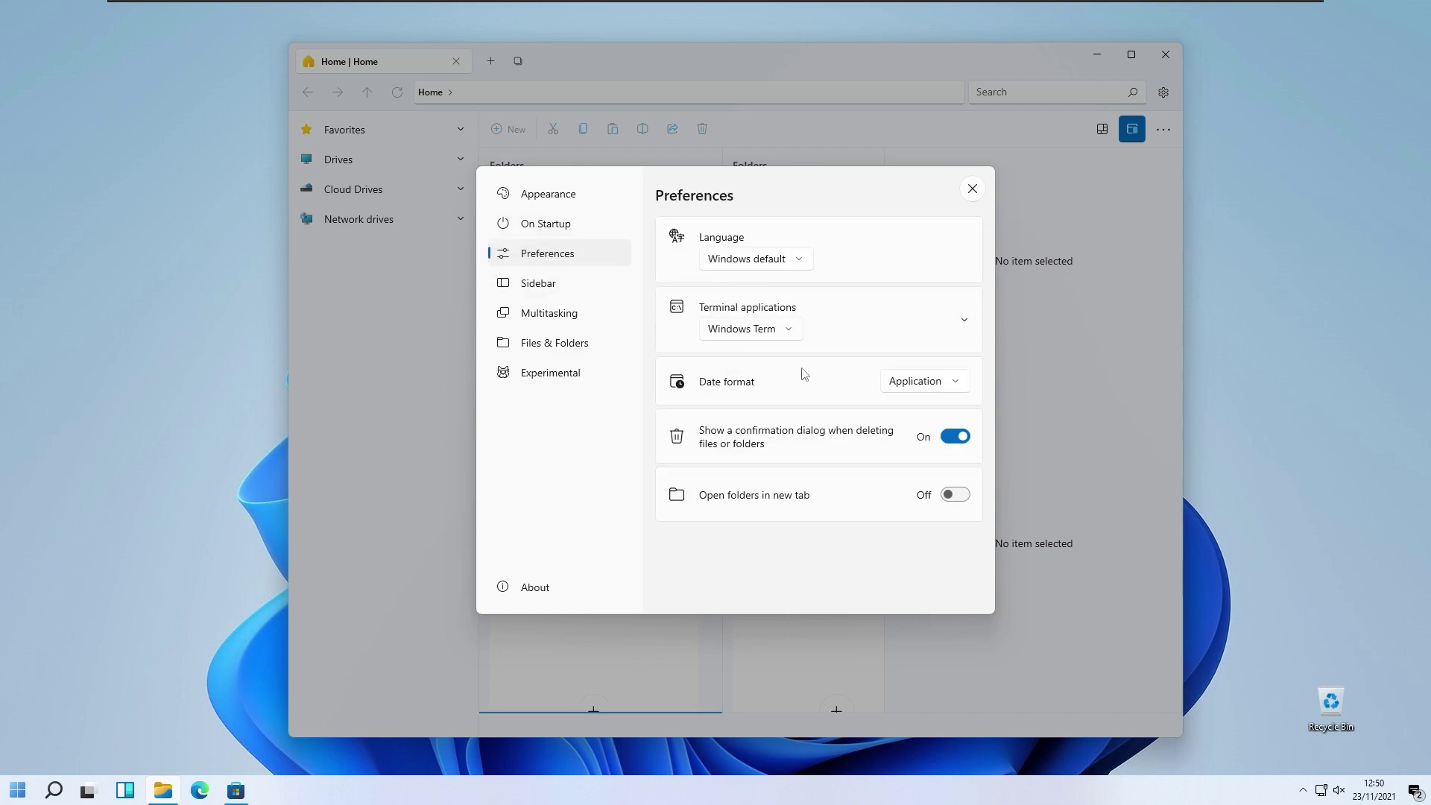
{"action": "left_click", "coordinate": [604, 288]}
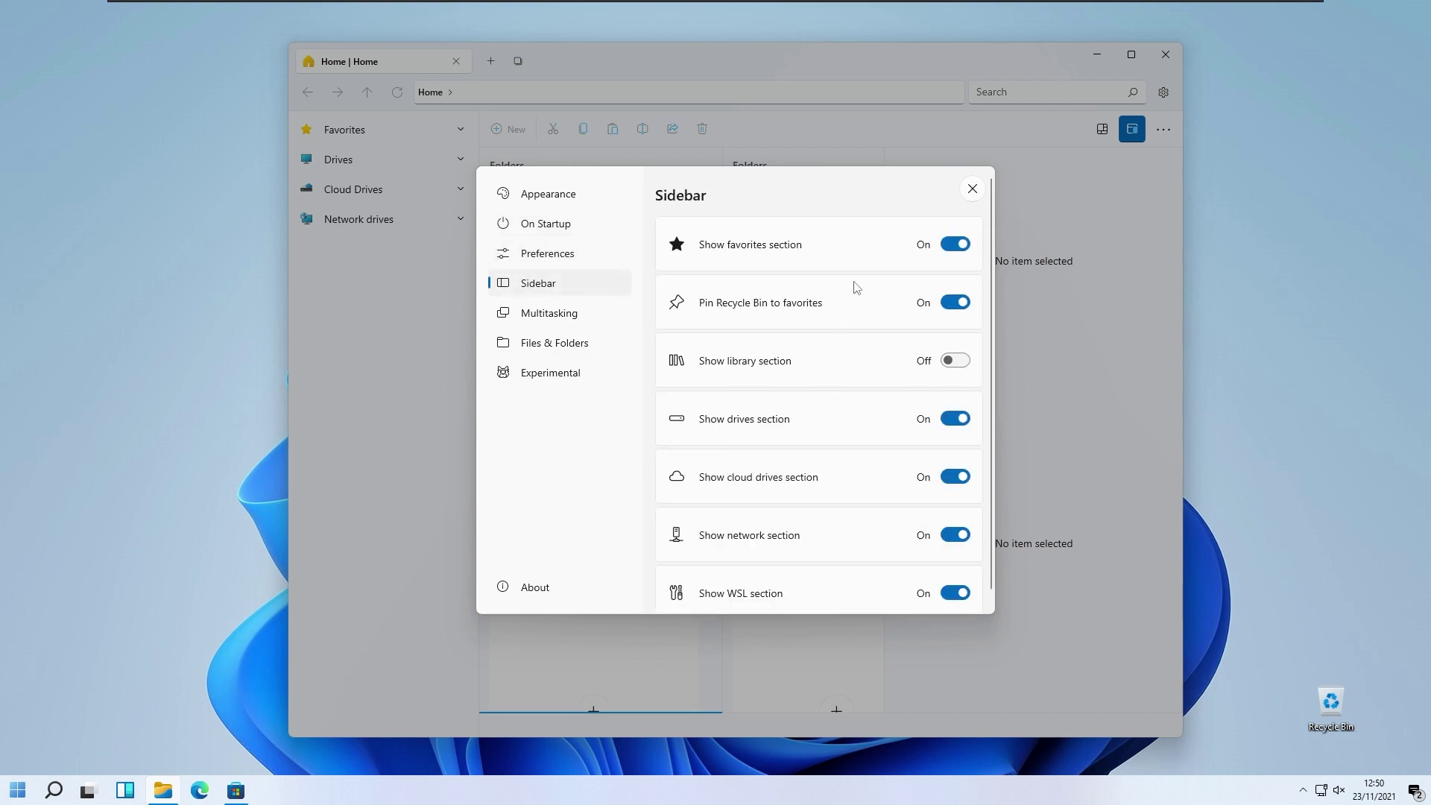
{"action": "left_click", "coordinate": [579, 317]}
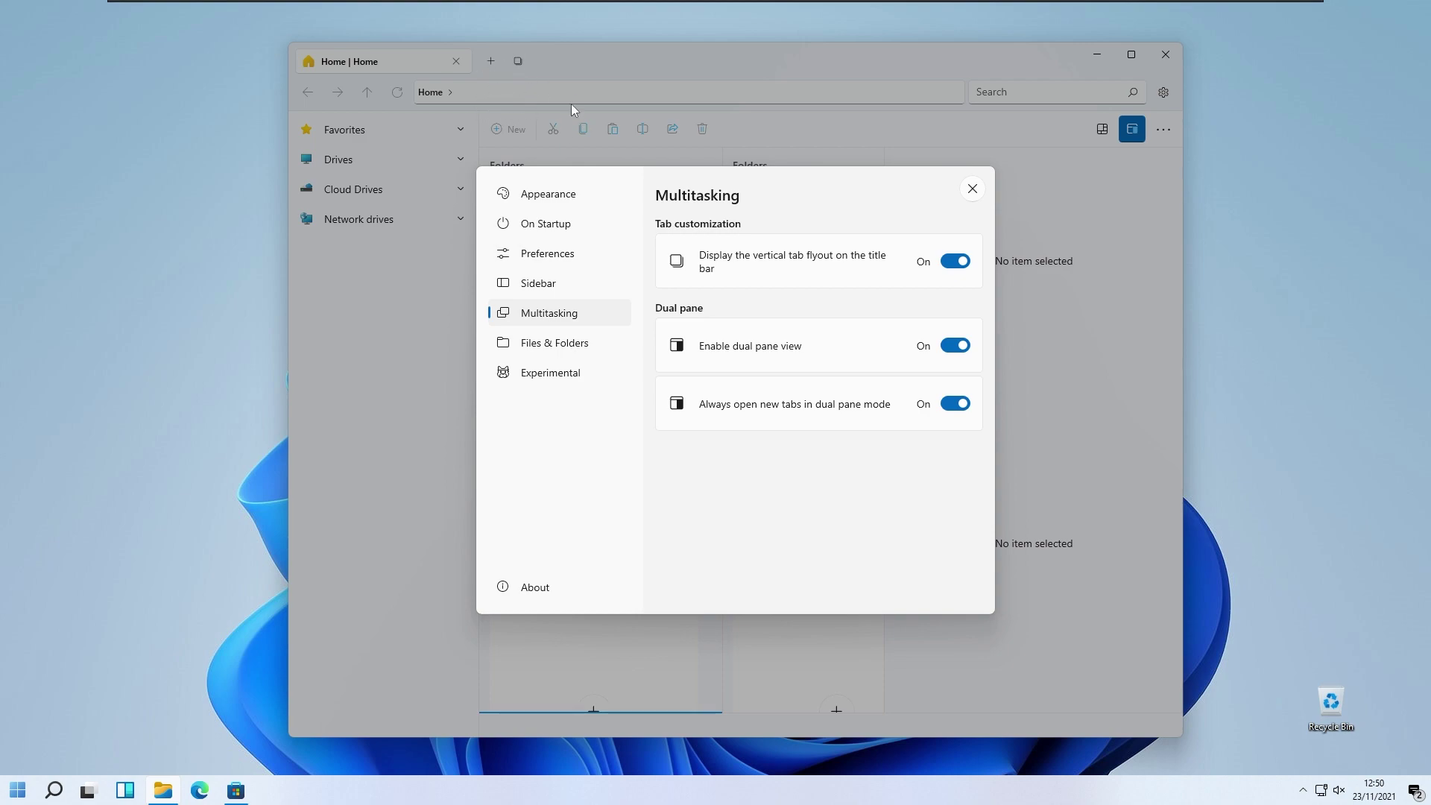
{"action": "left_click", "coordinate": [973, 188]}
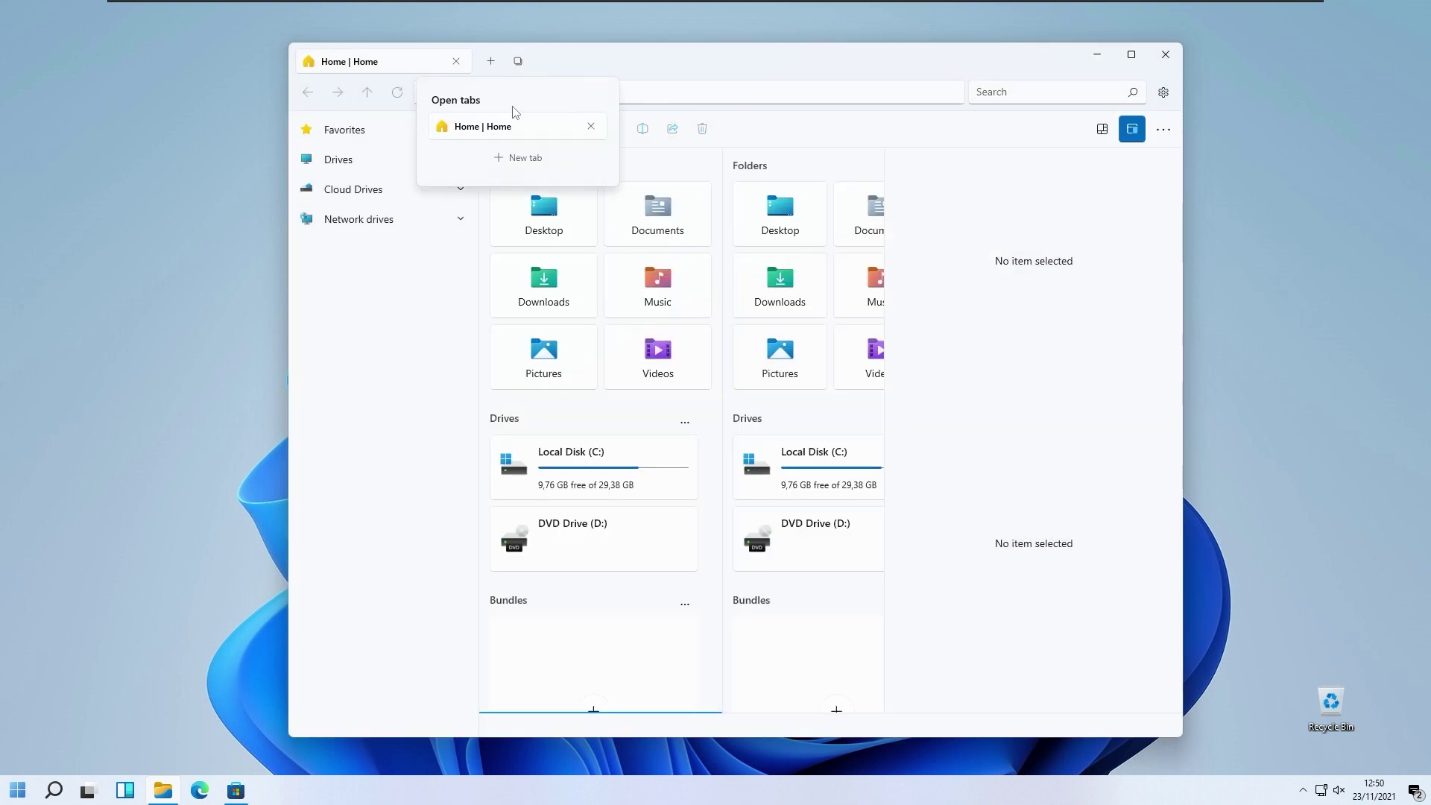
Reopen the Files settings and look through the Multitasking, Files & Folders and Experimental pages
{"action": "left_click", "coordinate": [1165, 93]}
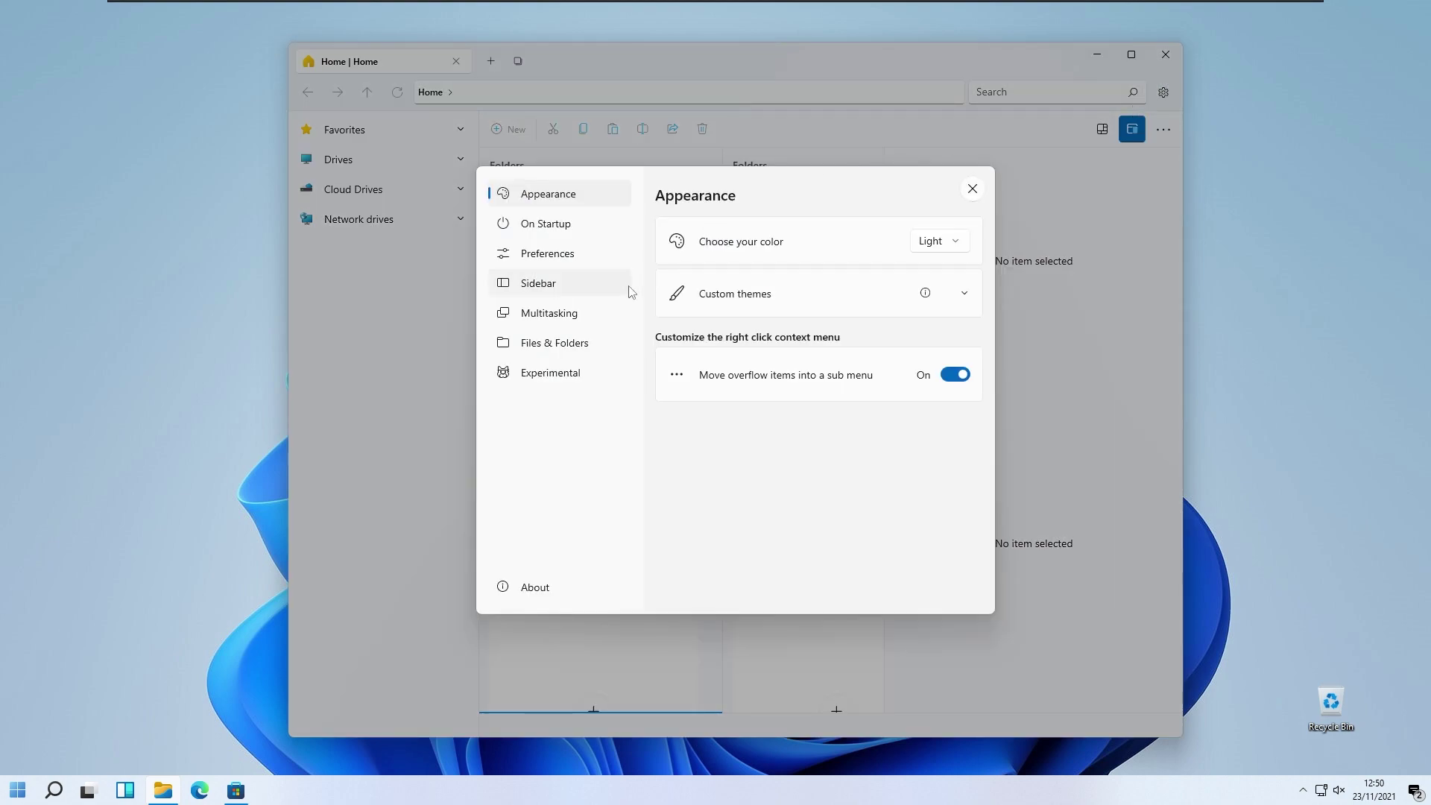
{"action": "left_click", "coordinate": [601, 313]}
{"action": "left_click", "coordinate": [560, 343]}
{"action": "scroll", "coordinate": [837, 415], "scroll_direction": "down", "scroll_amount": 2}
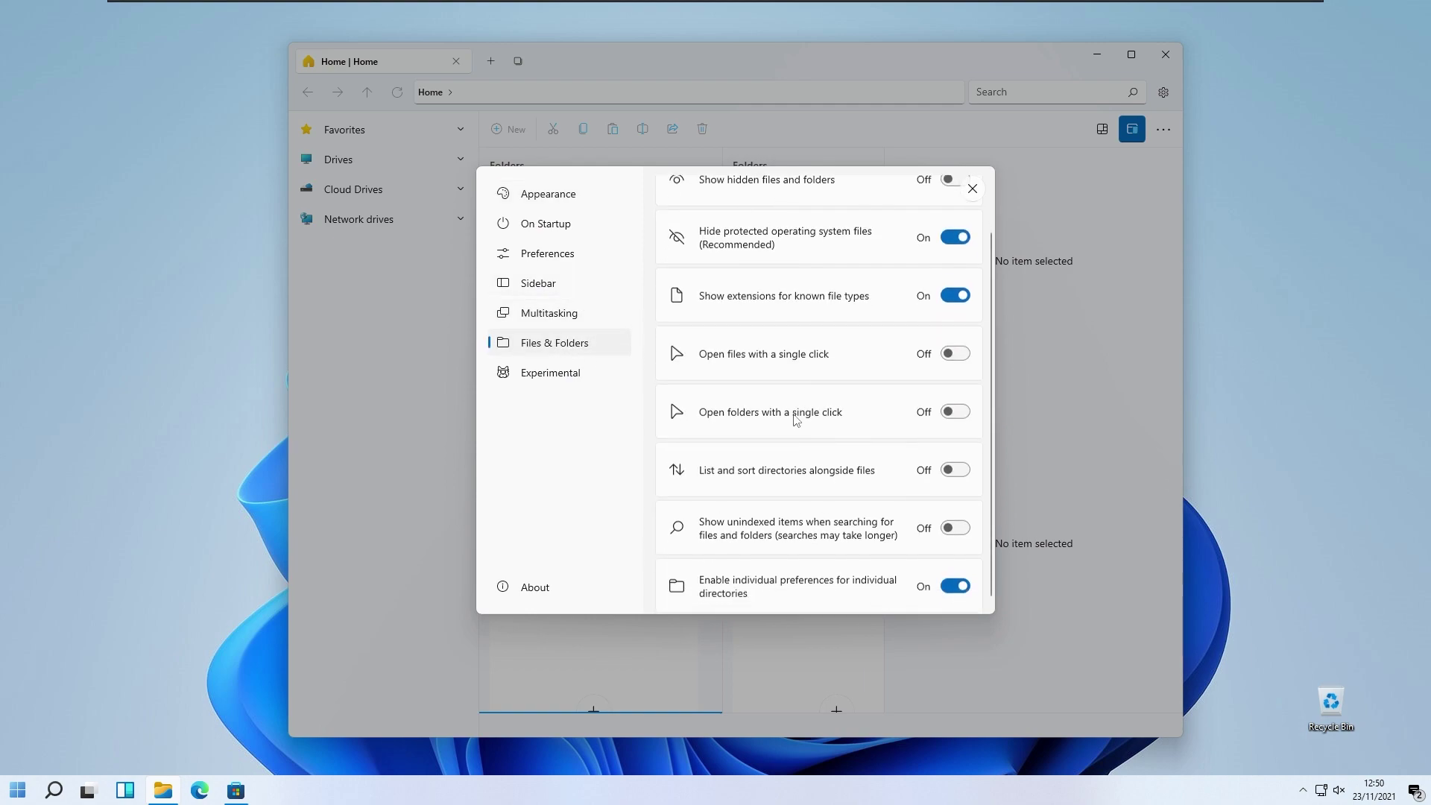
{"action": "left_click", "coordinate": [570, 375]}
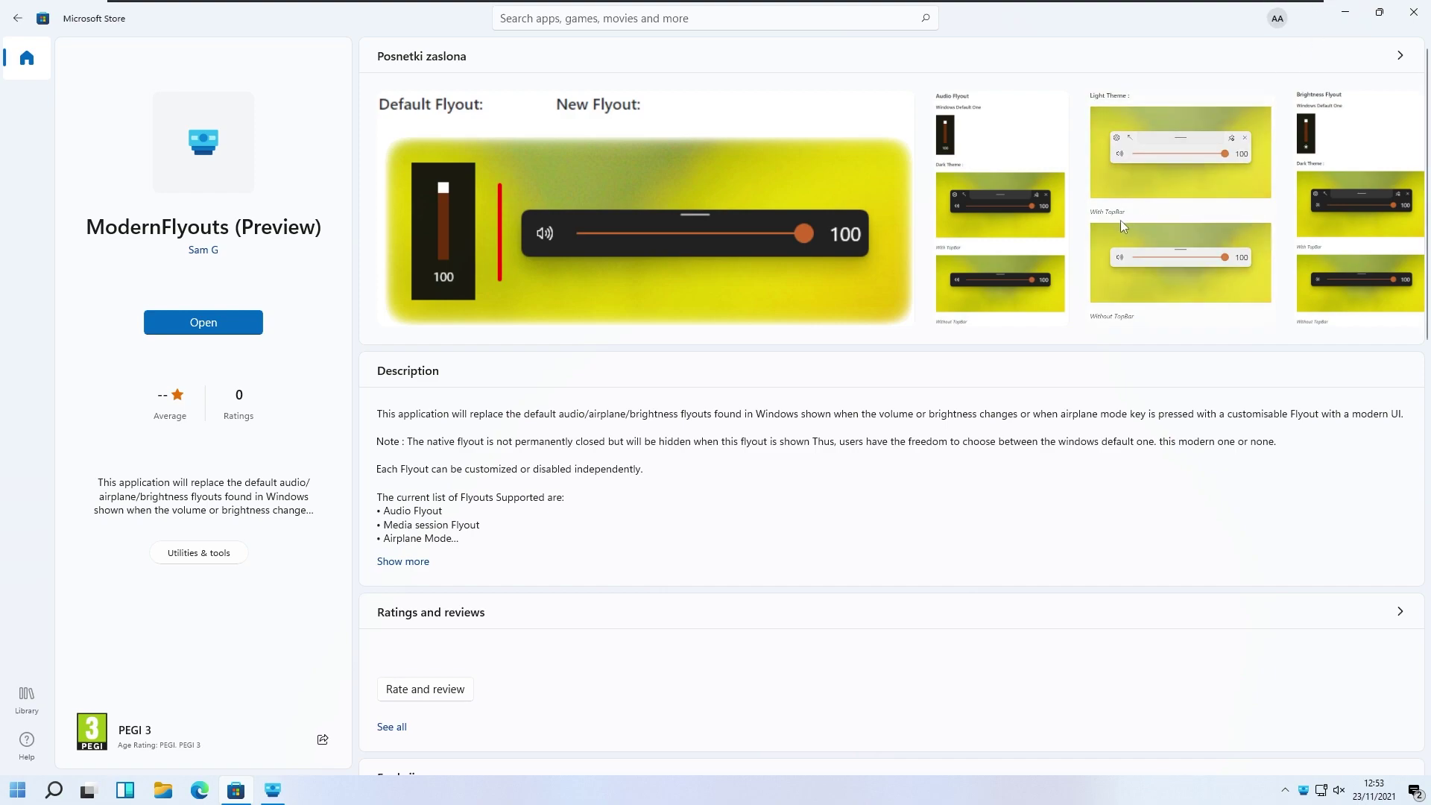
Minimize the Microsoft Store and switch the ModernFlyouts default flyout to Windows default and back to ModernFlyouts
{"action": "left_click", "coordinate": [1346, 12]}
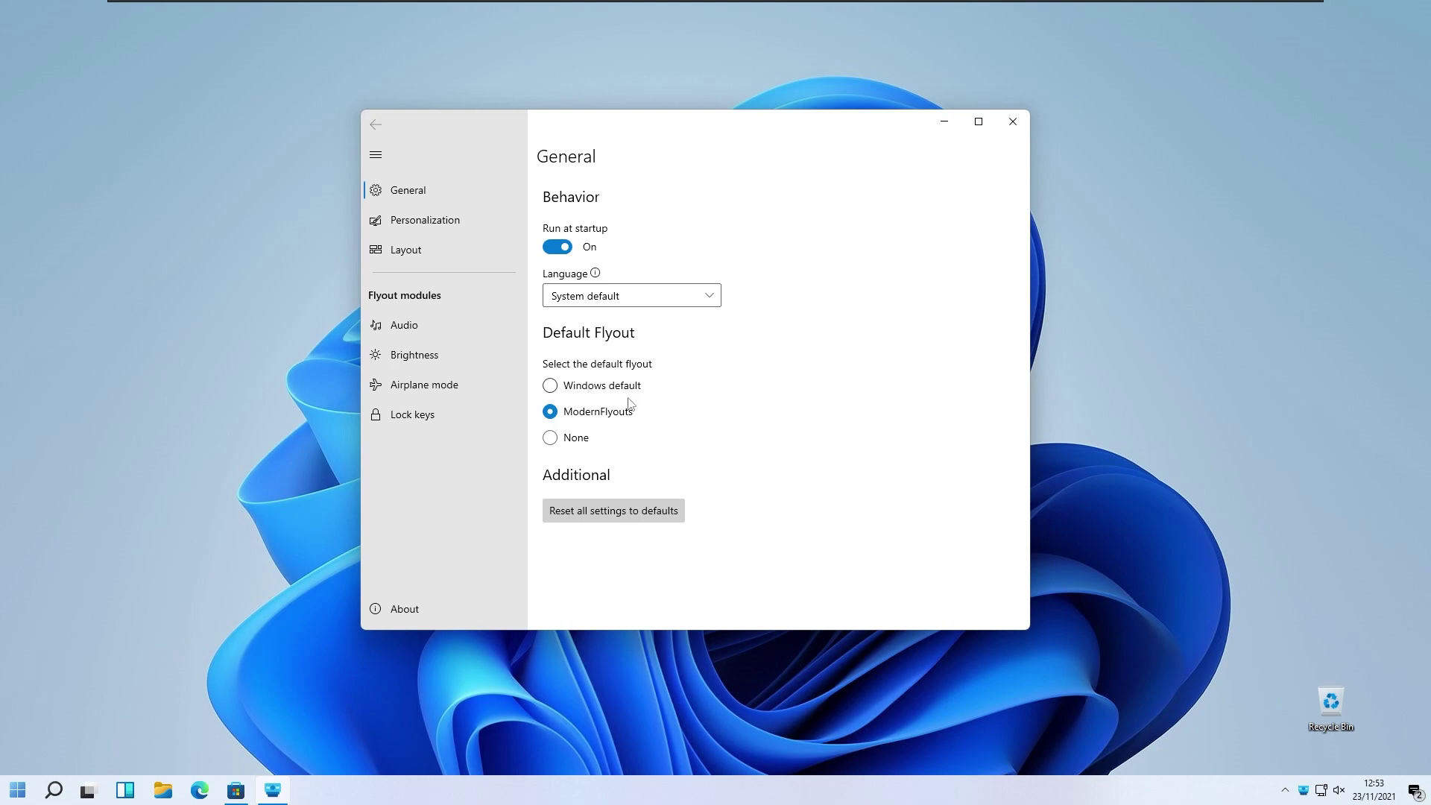
{"action": "left_click", "coordinate": [550, 386]}
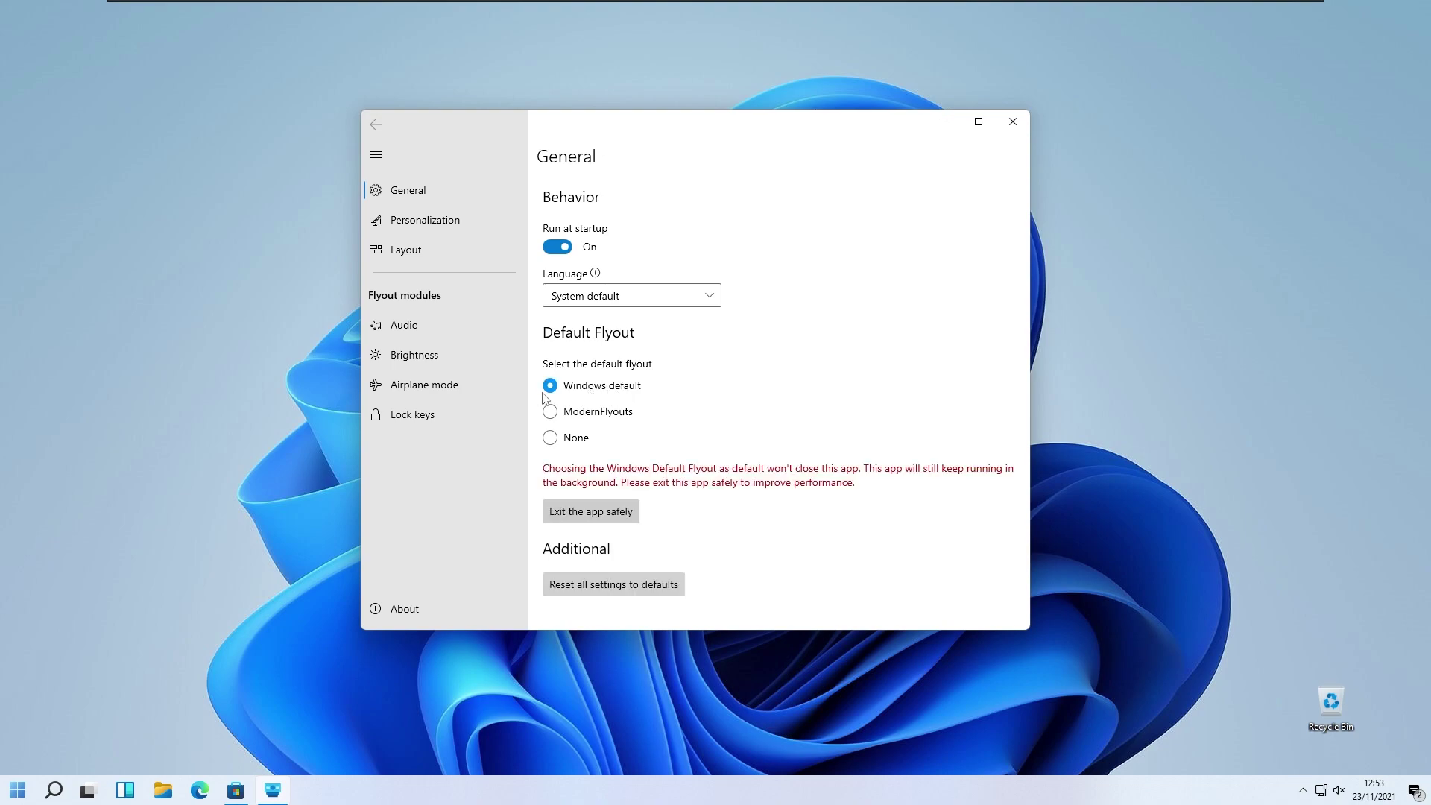
{"action": "left_click", "coordinate": [618, 420]}
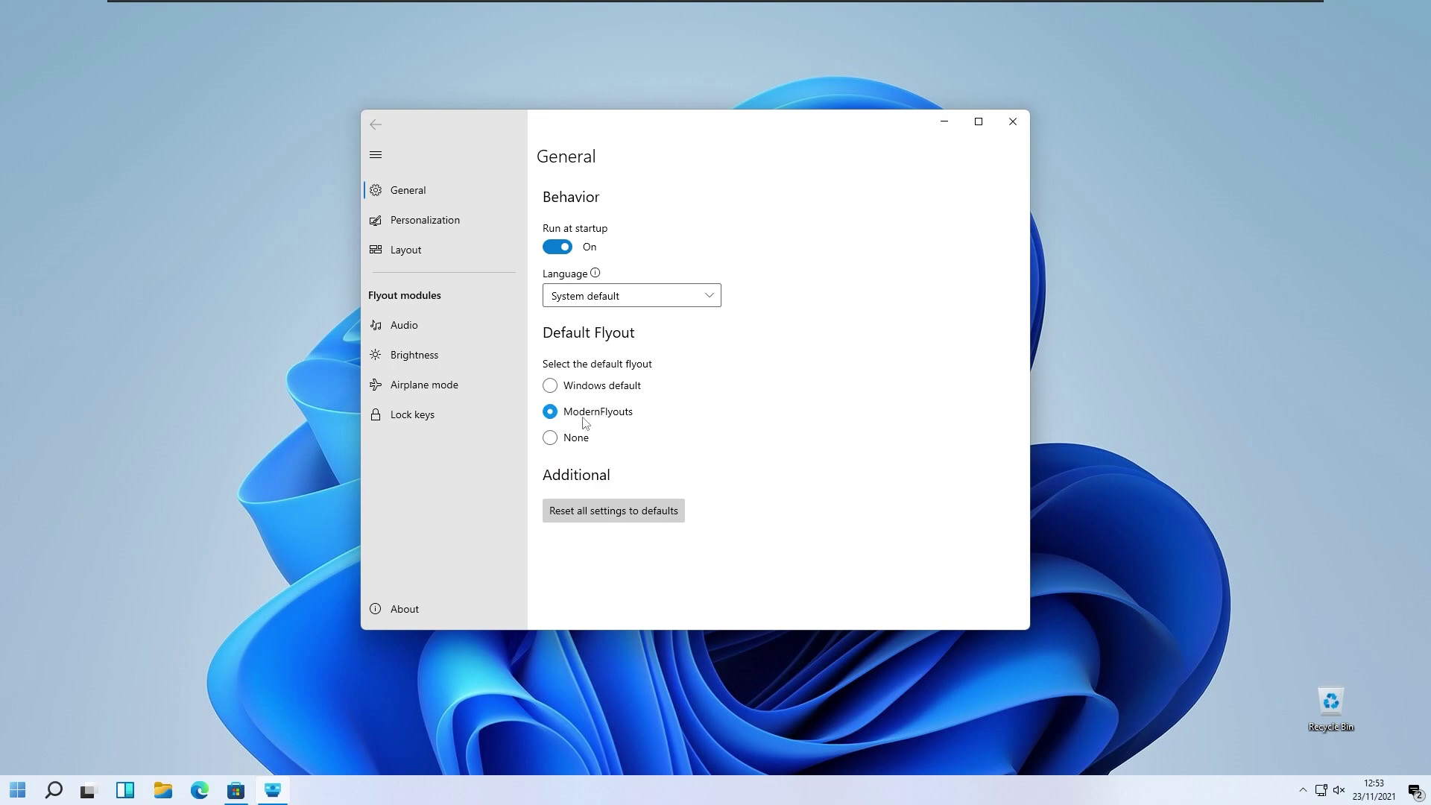
Open the Windows quick settings and raise the system volume
{"action": "left_click", "coordinate": [1340, 790]}
{"action": "scroll", "coordinate": [1323, 703], "scroll_direction": "up", "scroll_amount": 4}
{"action": "scroll", "coordinate": [1316, 705], "scroll_direction": "up", "scroll_amount": 1}
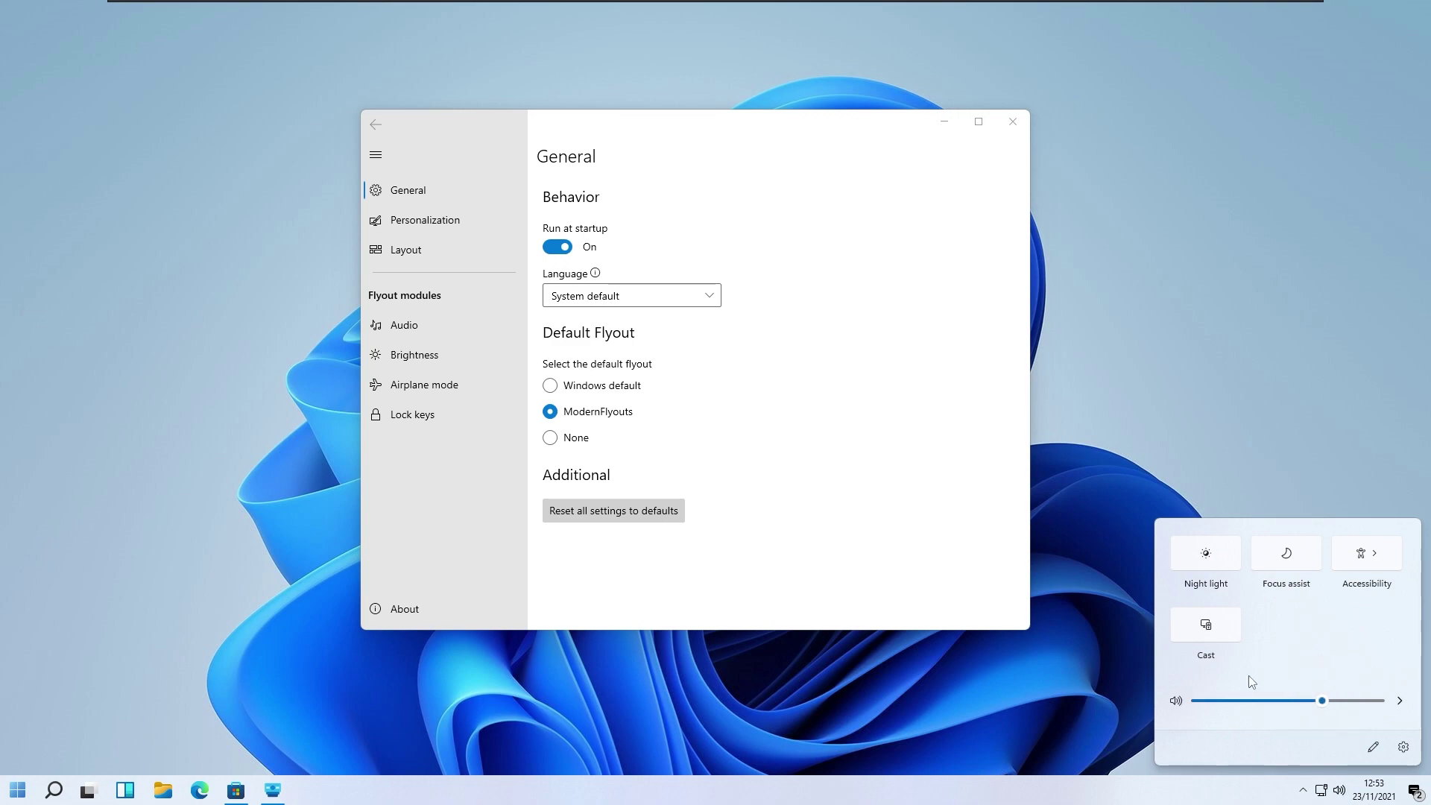
Switch to Microsoft Edge, decline syncing the profile and search the web for "mkbhd"
{"action": "left_click", "coordinate": [200, 790]}
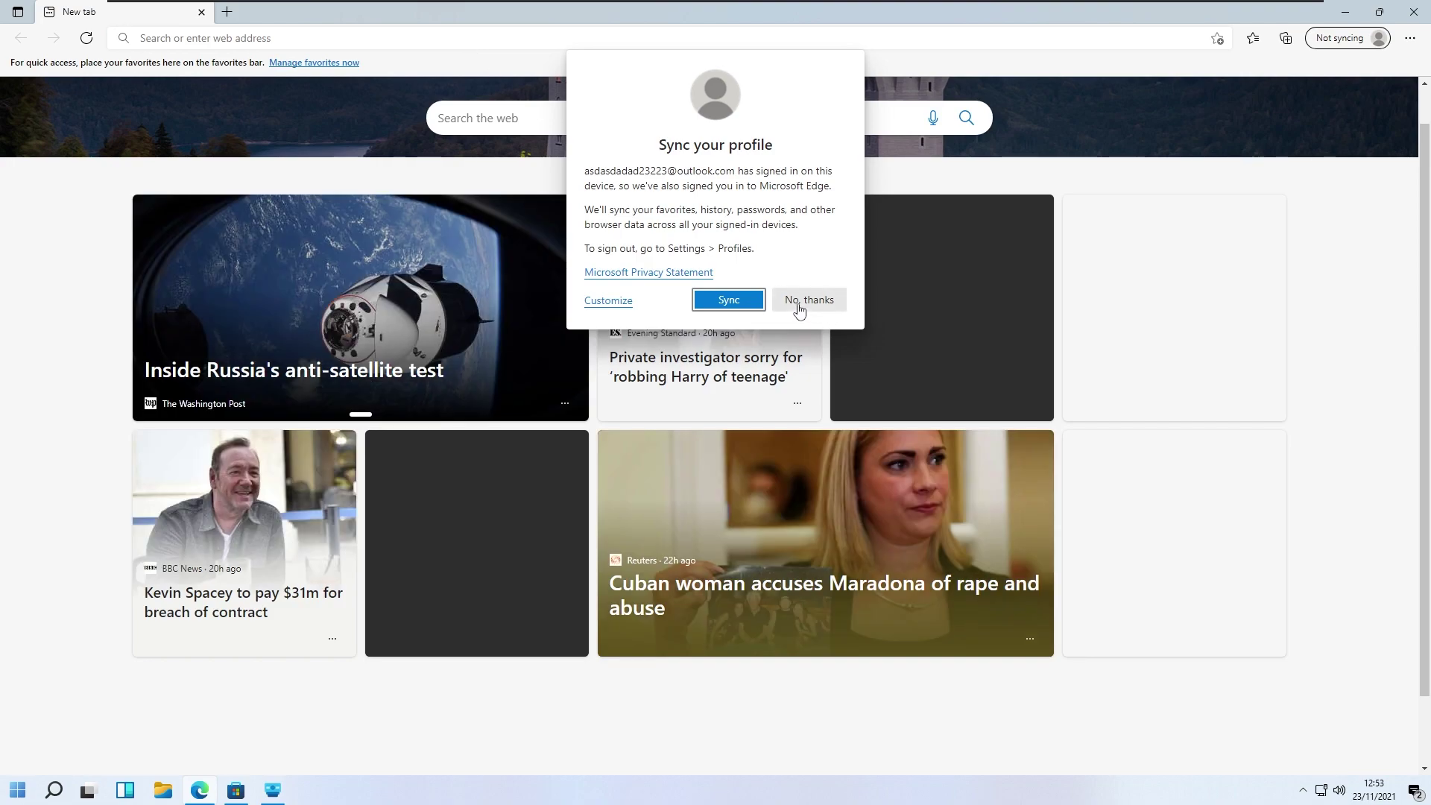
{"action": "left_click", "coordinate": [804, 300]}
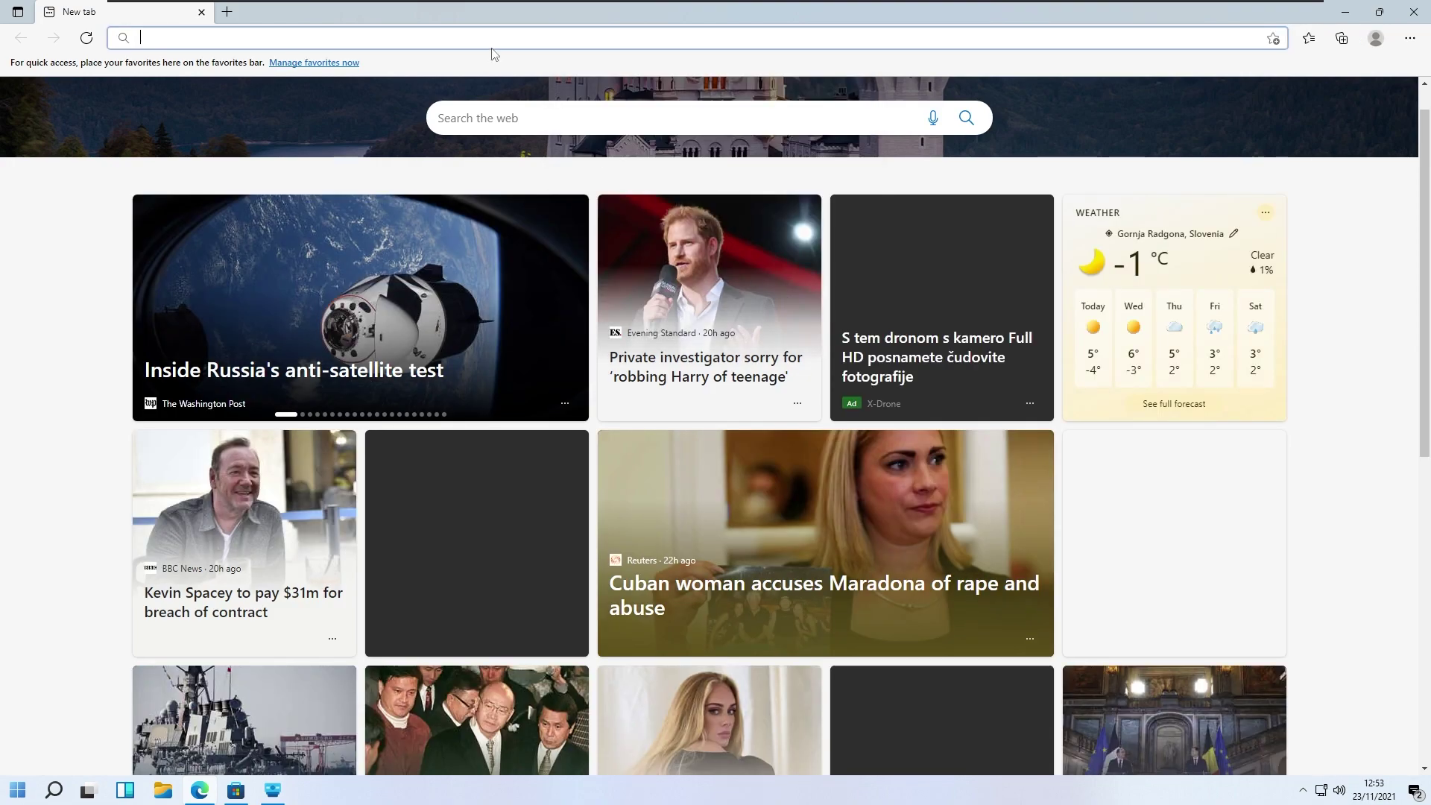
{"action": "type", "text": "yt"}
{"action": "key", "text": "BackSpace"}
{"action": "key", "text": "BackSpace"}
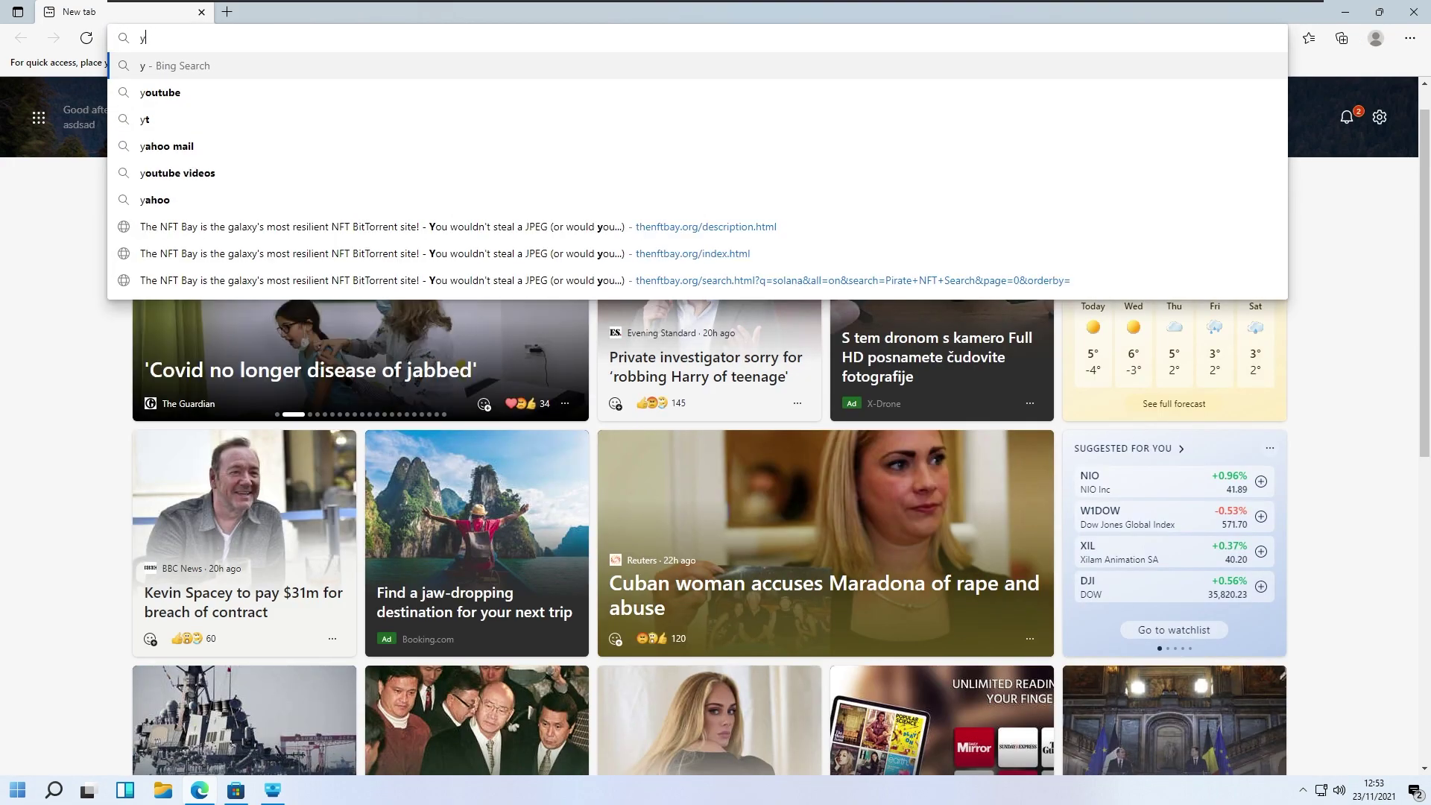
{"action": "type", "text": "mk"}
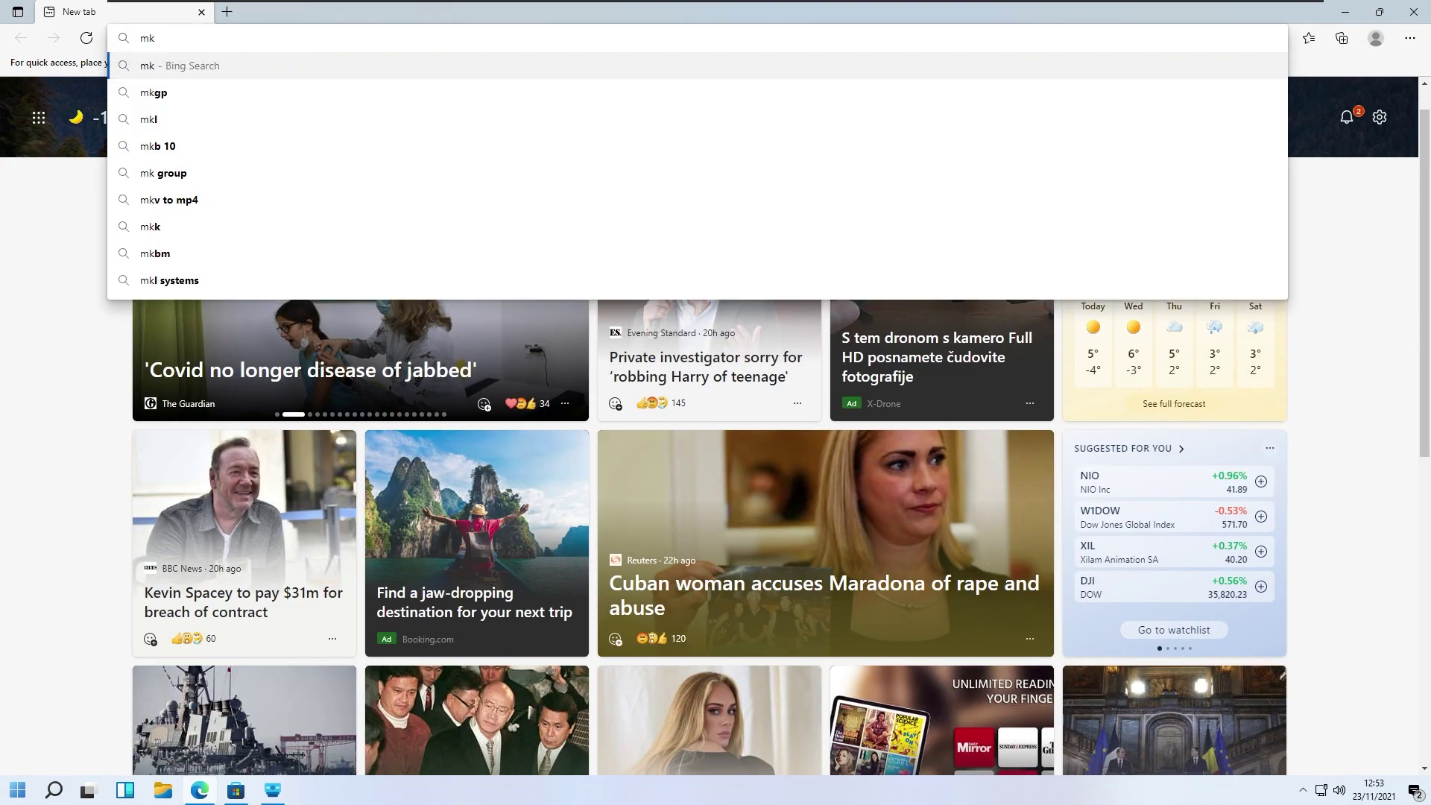
{"action": "type", "text": "bhd"}
{"action": "key", "text": "Return"}
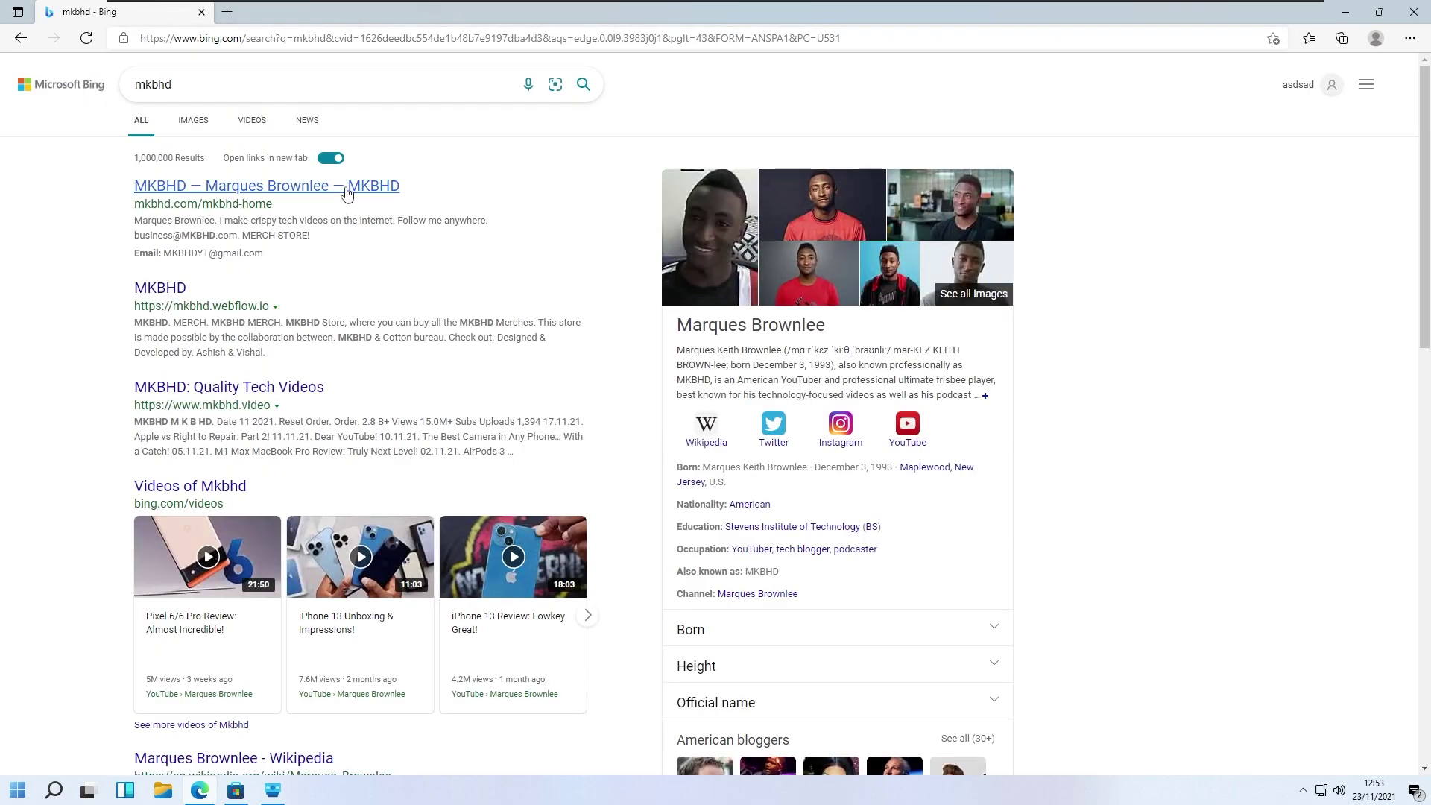
Open the MKBHD website from the results and follow its YouTube link, closing the tabs left behind
{"action": "left_click", "coordinate": [347, 186]}
{"action": "left_click", "coordinate": [201, 12]}
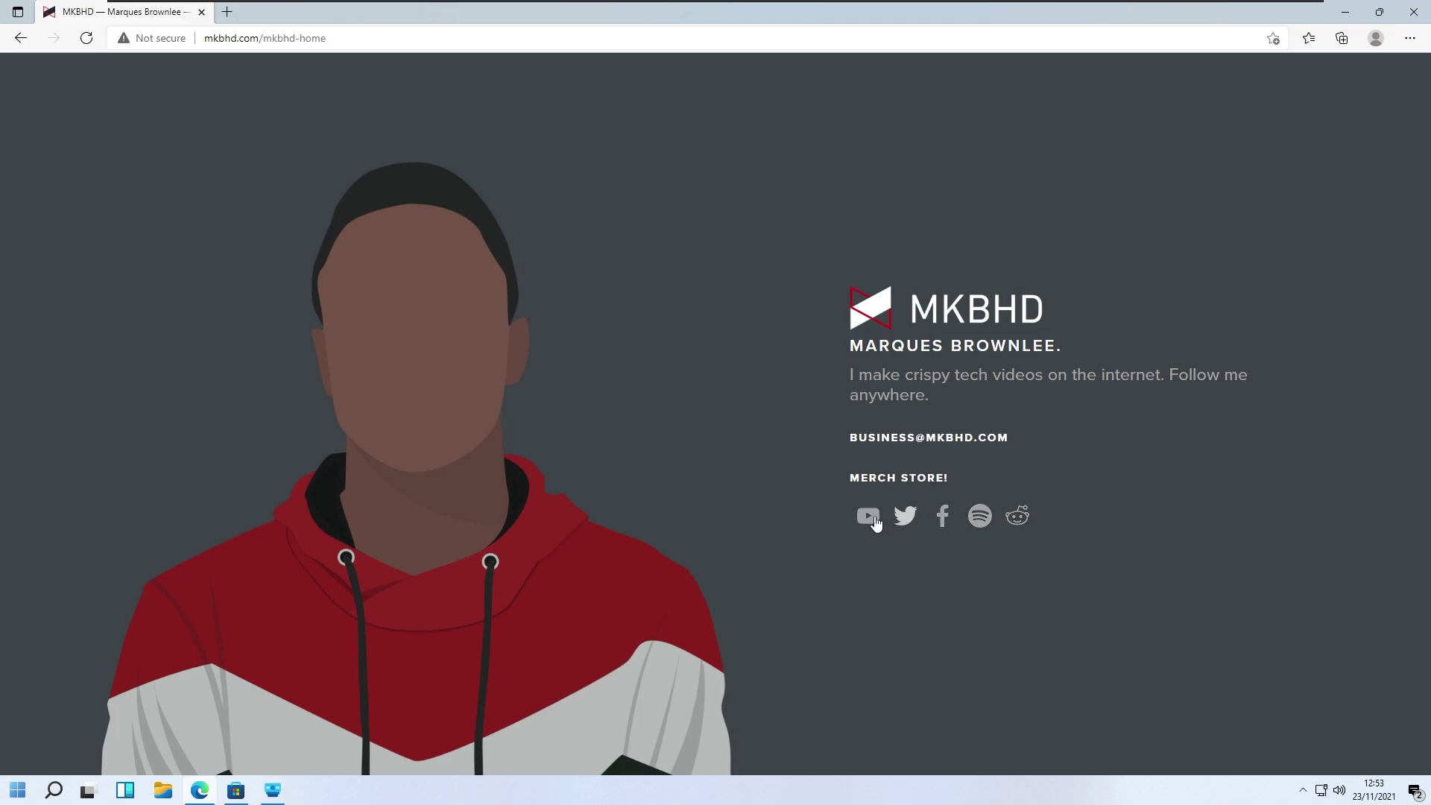
{"action": "left_click", "coordinate": [868, 516]}
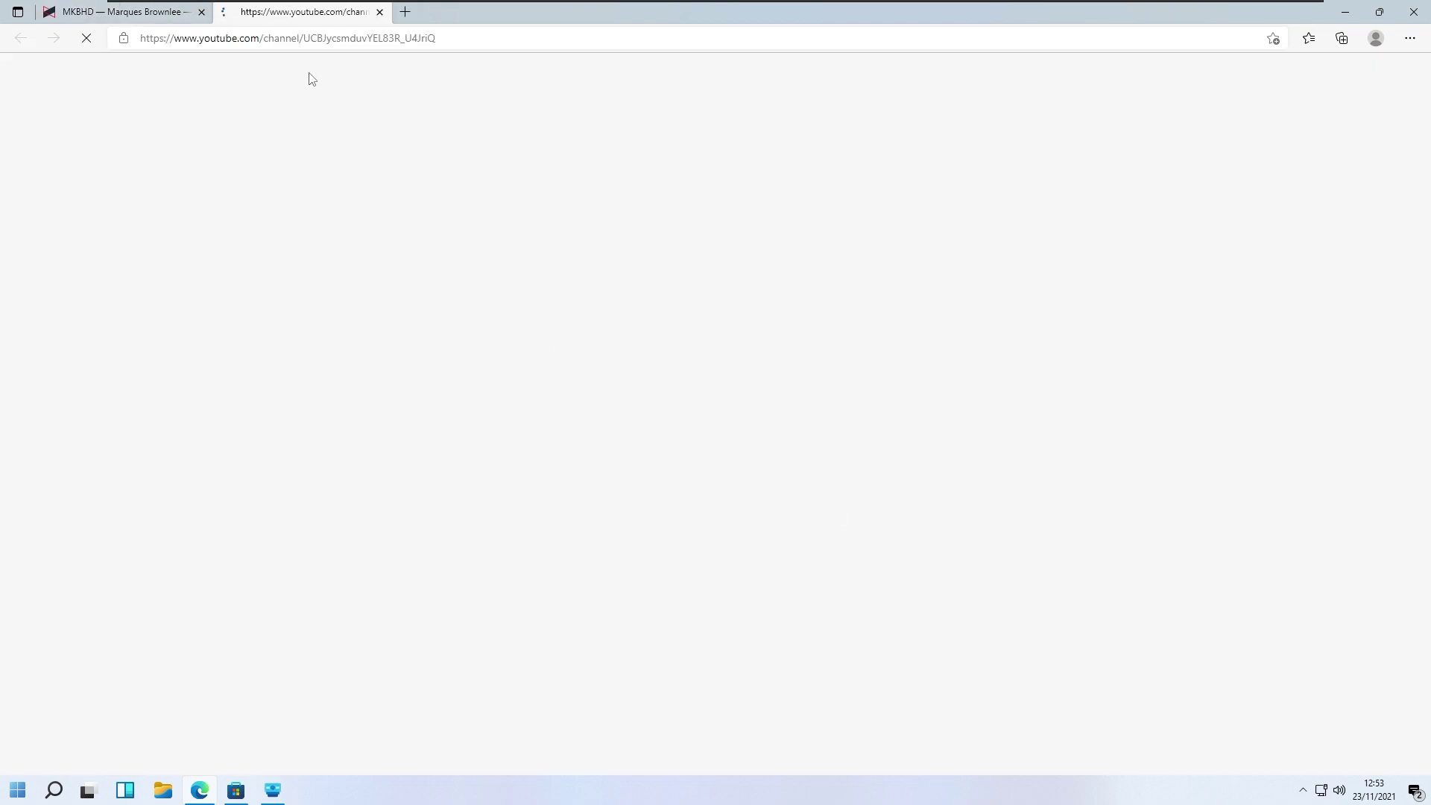
{"action": "left_click", "coordinate": [201, 12]}
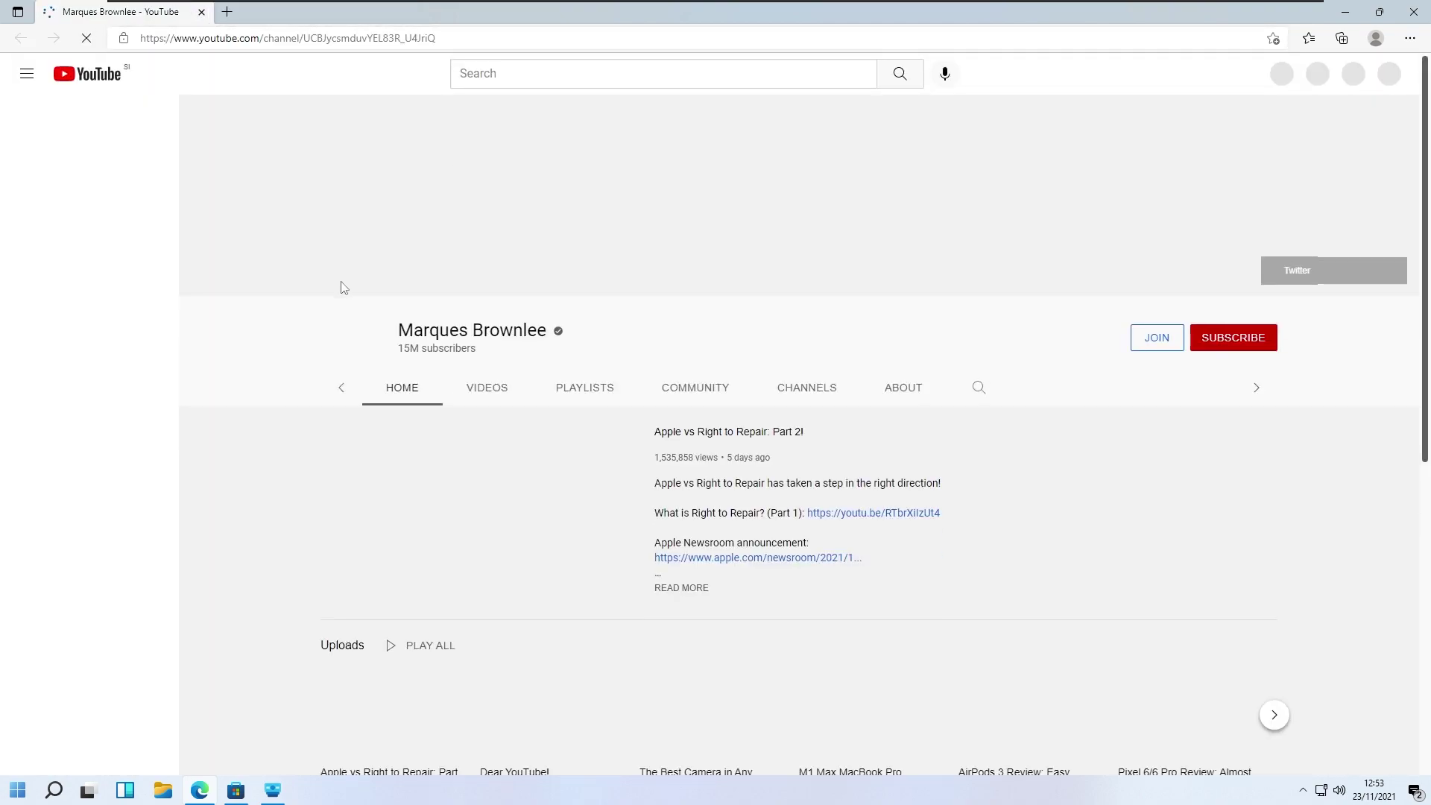
Play "Pixel 6/6 Pro Unboxing & First Look!" from the channel's videos and shrink the browser to a smaller window
{"action": "left_click", "coordinate": [445, 389]}
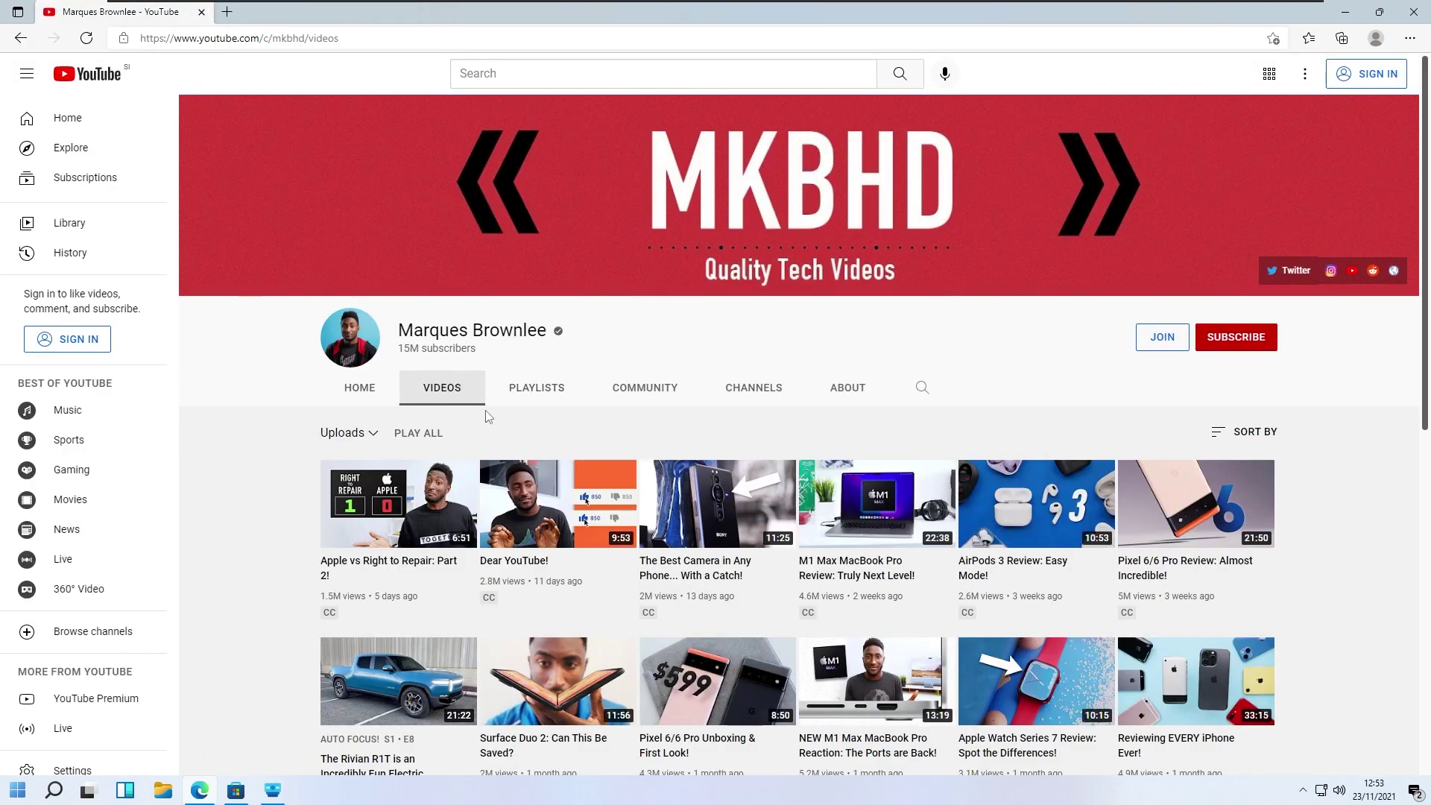
{"action": "scroll", "coordinate": [485, 415], "scroll_direction": "down", "scroll_amount": 3}
{"action": "scroll", "coordinate": [486, 415], "scroll_direction": "up", "scroll_amount": 1}
{"action": "left_click", "coordinate": [470, 423]}
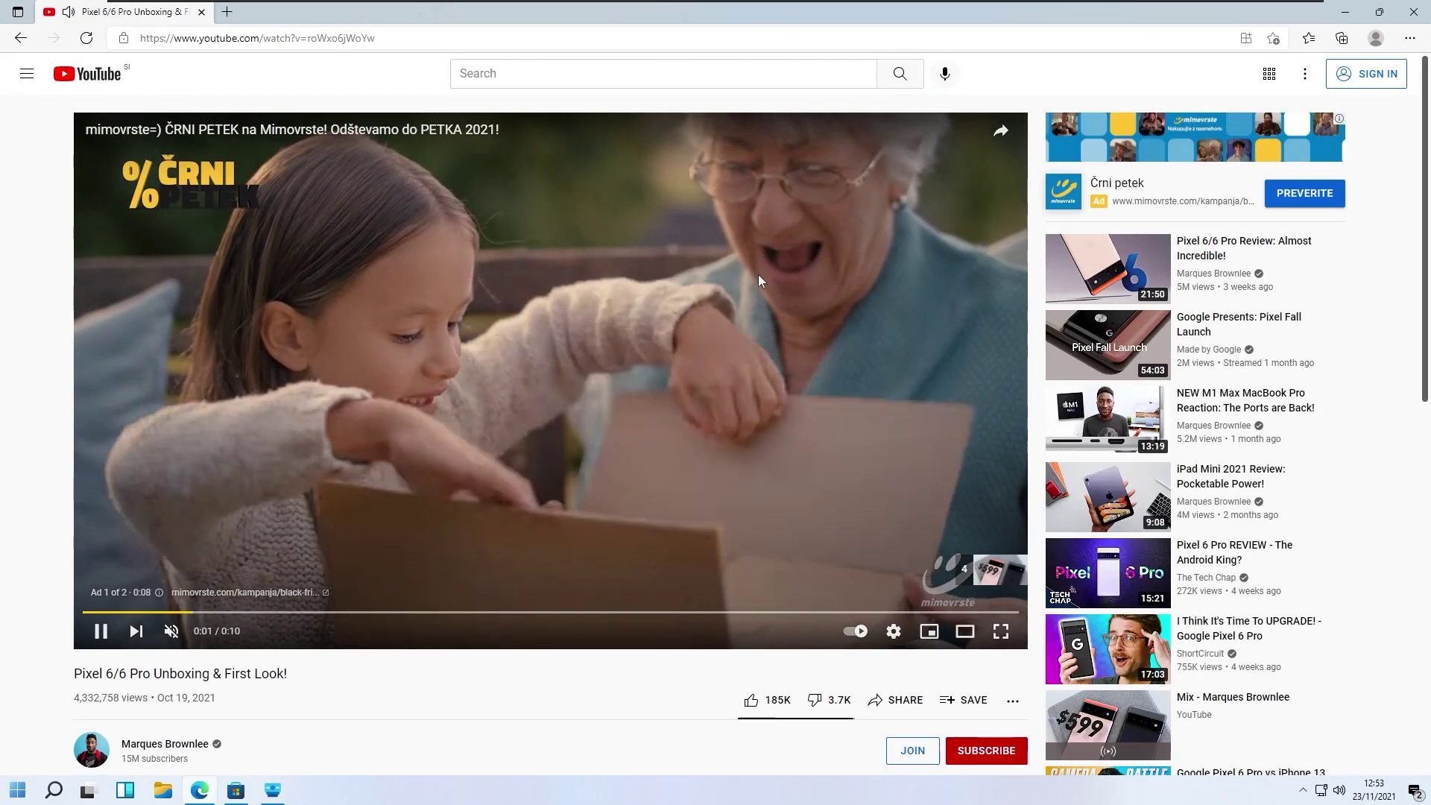
{"action": "double_click", "coordinate": [1185, 12]}
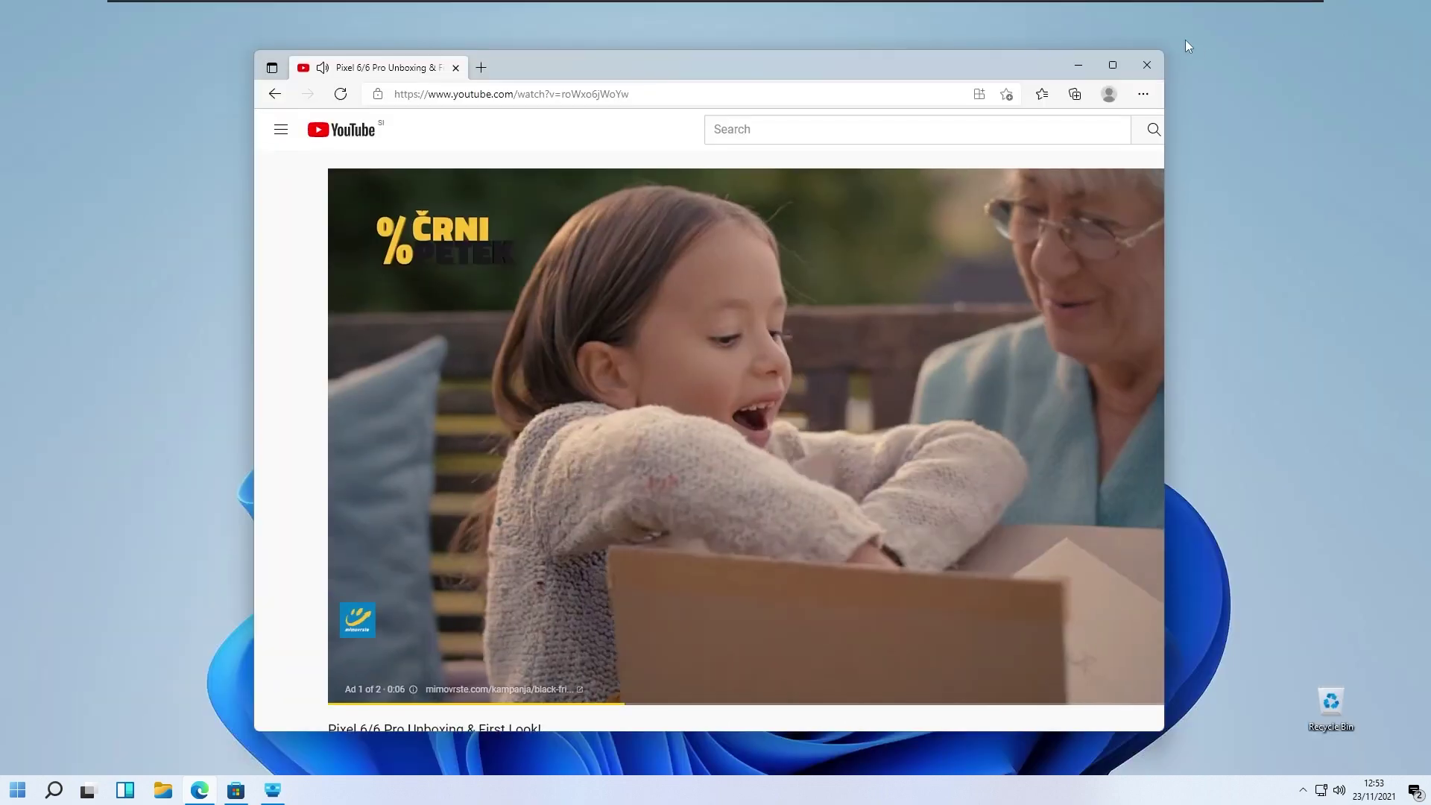
{"action": "left_click_drag", "start_coordinate": [1014, 65], "coordinate": [994, 55]}
Set the system volume to 56 in the quick settings, raise it to 62 and lower it to 50 to bring up the flyout
{"action": "left_click", "coordinate": [1339, 790]}
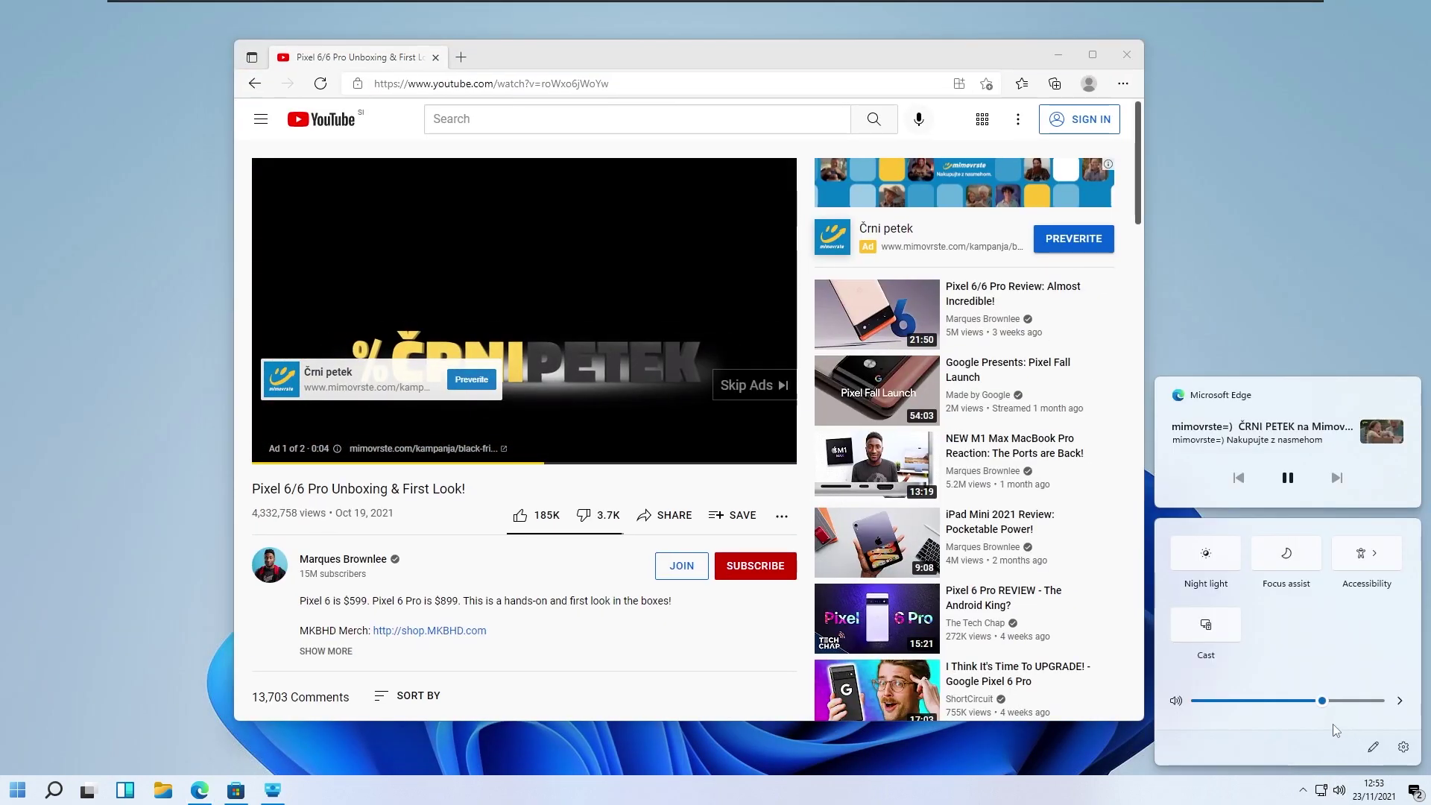
{"action": "left_click", "coordinate": [1299, 701]}
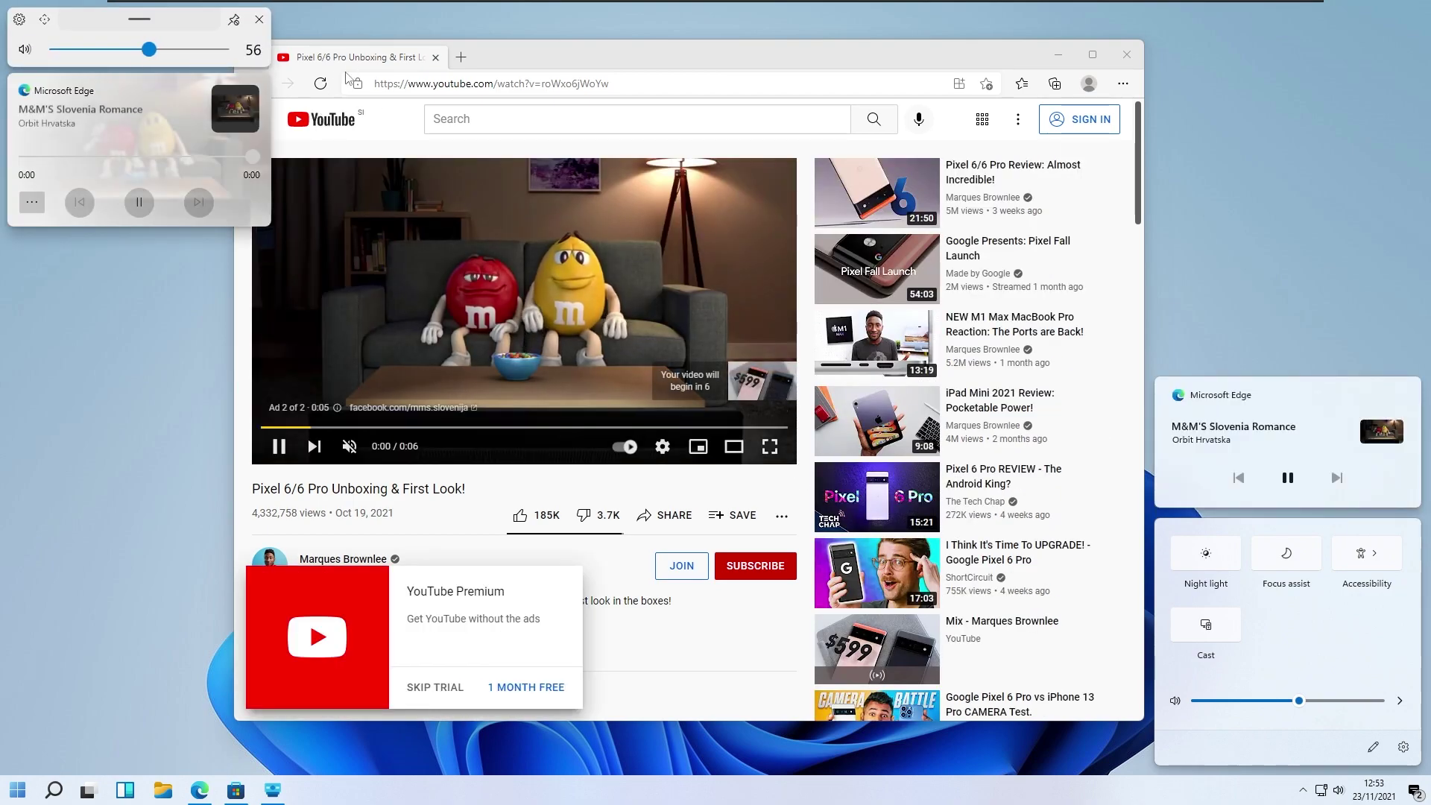
{"action": "key", "text": "XF86AudioRaiseVolume"}
{"action": "key", "text": "XF86AudioRaiseVolume"}
{"action": "key", "text": "XF86AudioRaiseVolume"}
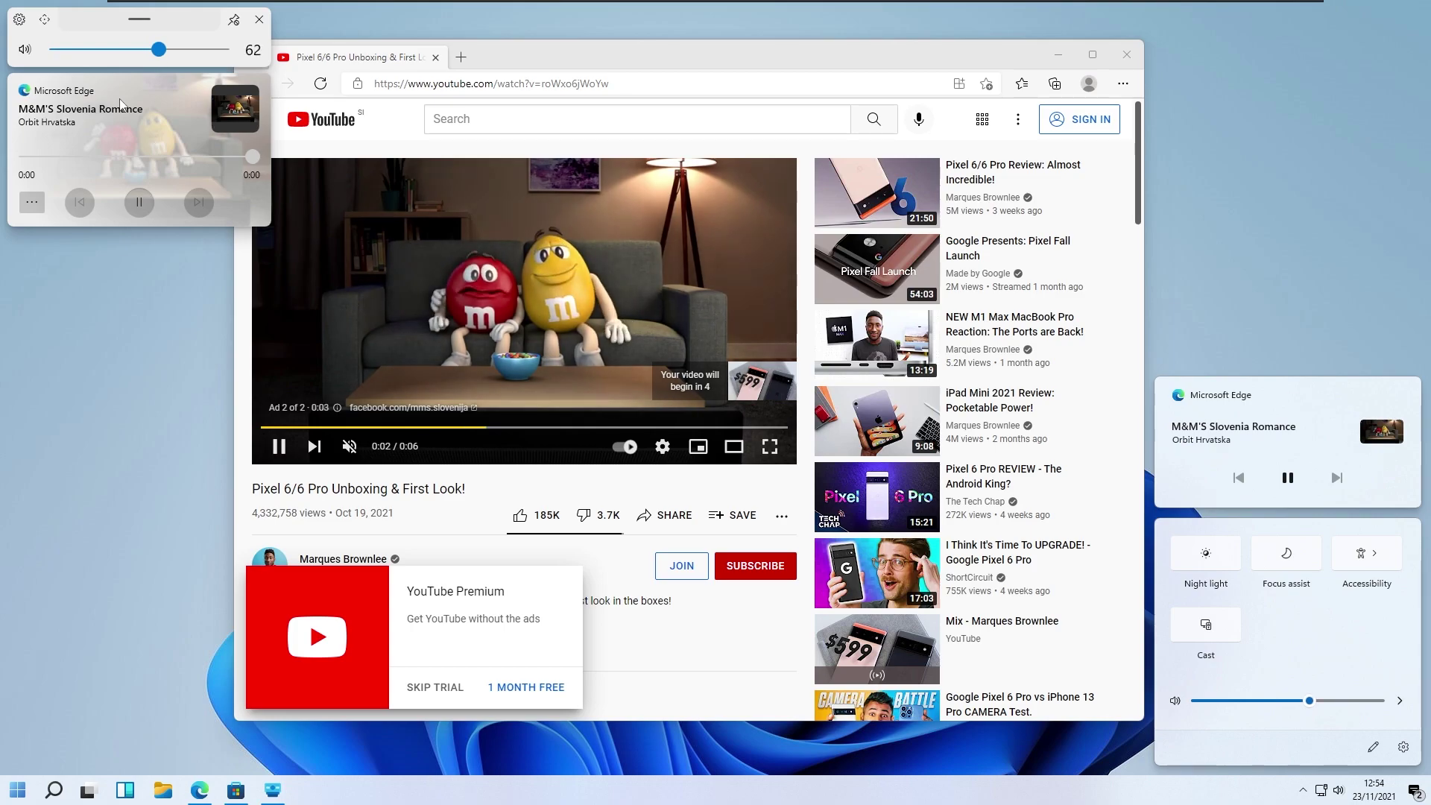
{"action": "key", "text": "XF86AudioLowerVolume"}
{"action": "key", "text": "XF86AudioLowerVolume"}
{"action": "key", "text": "XF86AudioLowerVolume"}
{"action": "key", "text": "XF86AudioLowerVolume"}
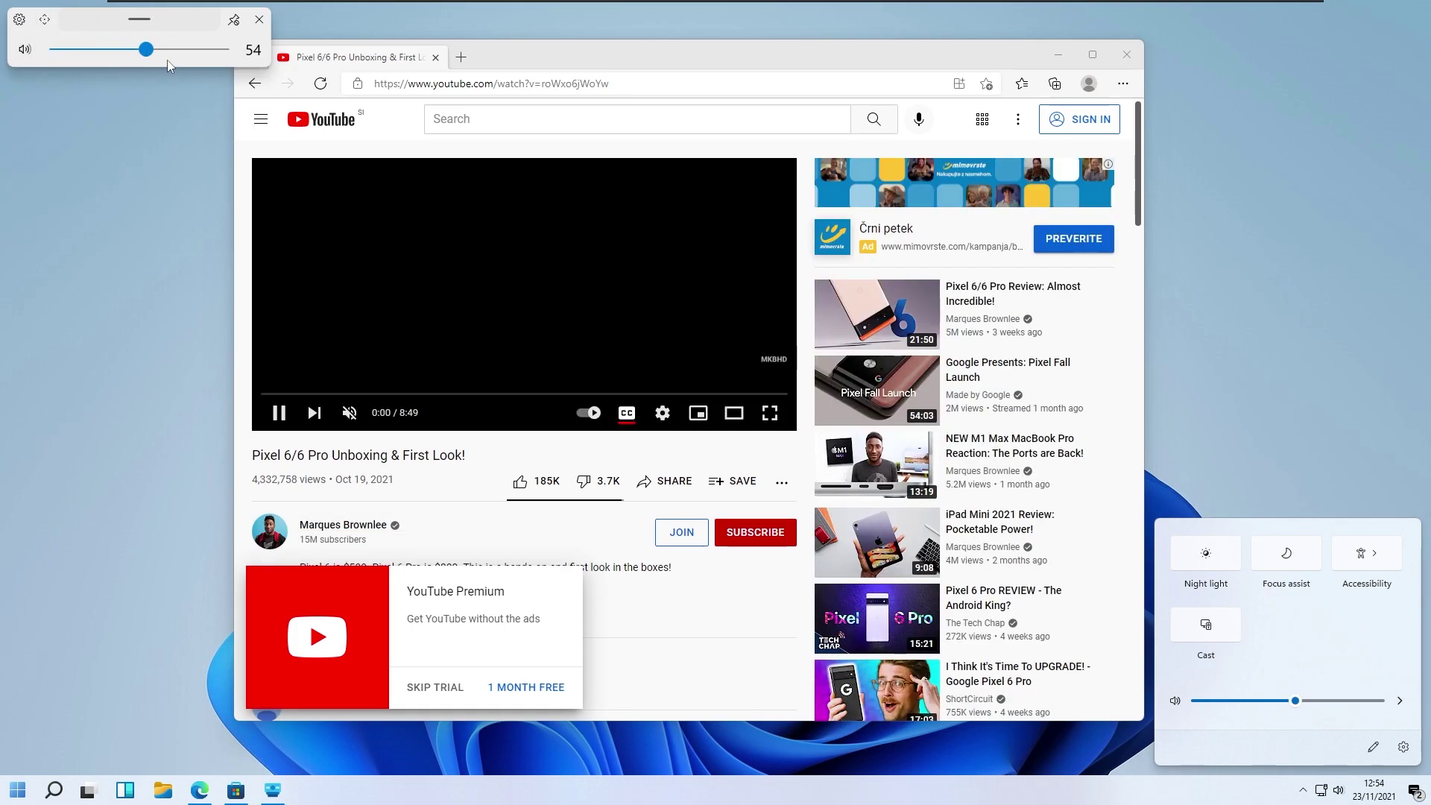
{"action": "key", "text": "XF86AudioLowerVolume"}
{"action": "key", "text": "XF86AudioLowerVolume"}
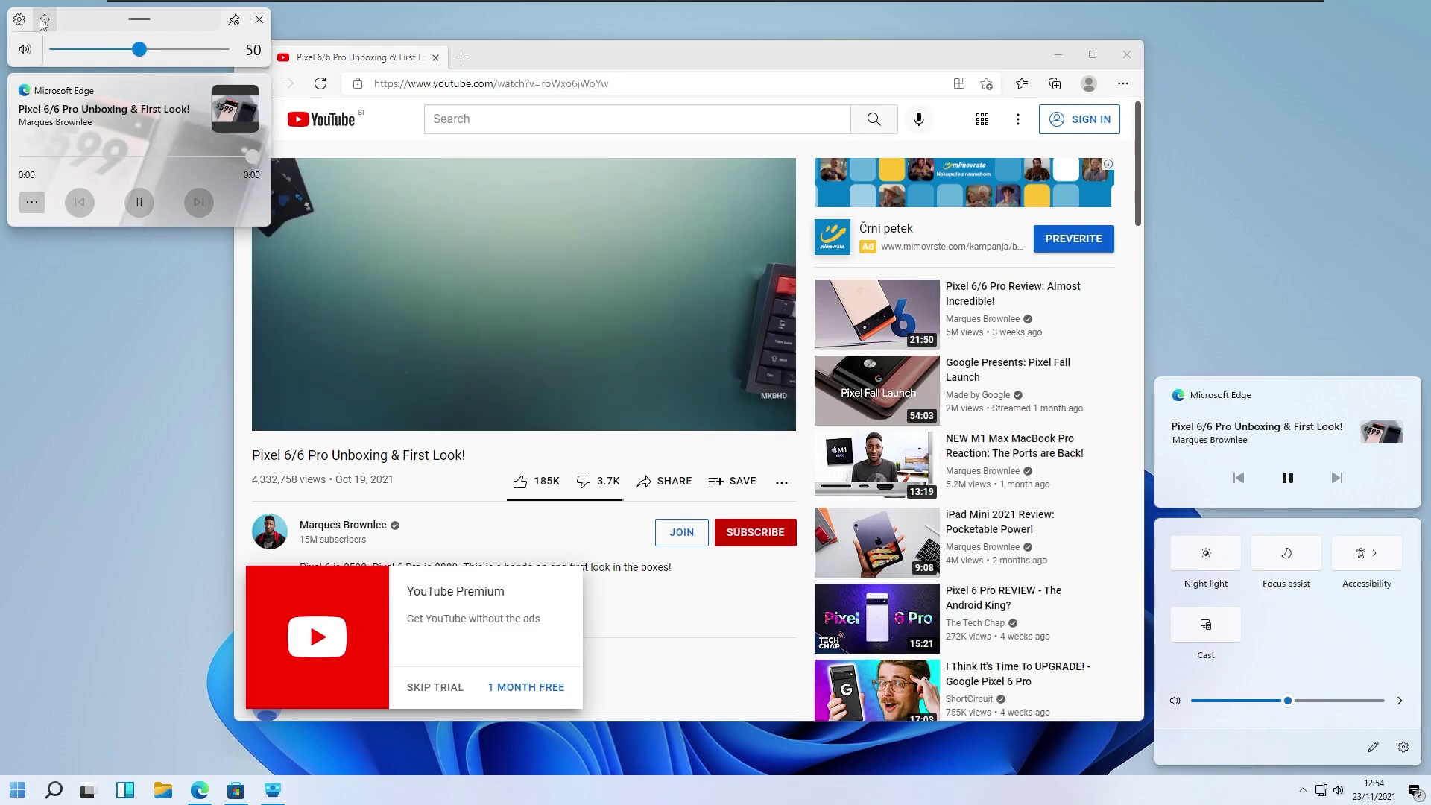
Unpin the top bar of the volume flyout and open the ModernFlyouts settings from the flyout
{"action": "left_click", "coordinate": [234, 20]}
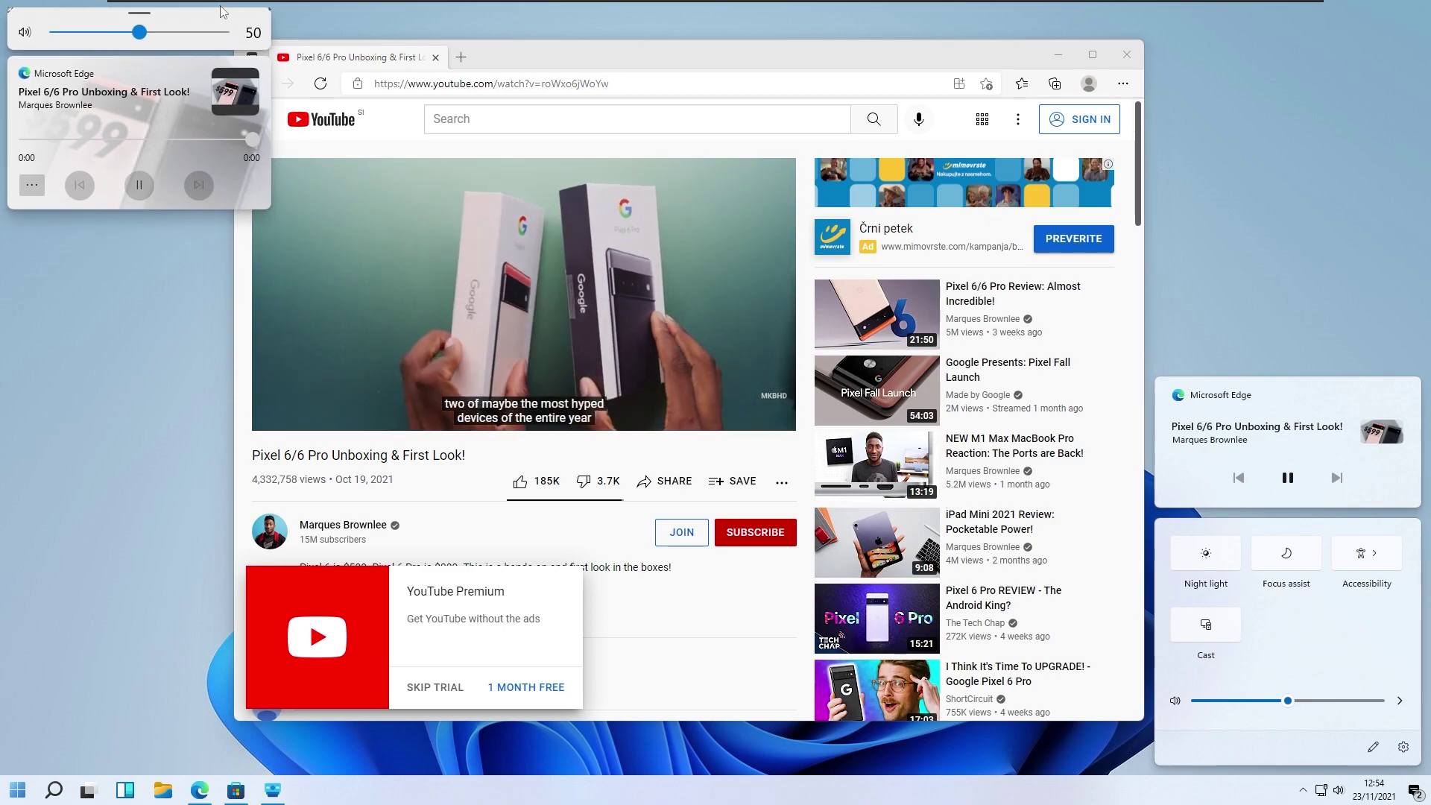
{"action": "left_click", "coordinate": [328, 95]}
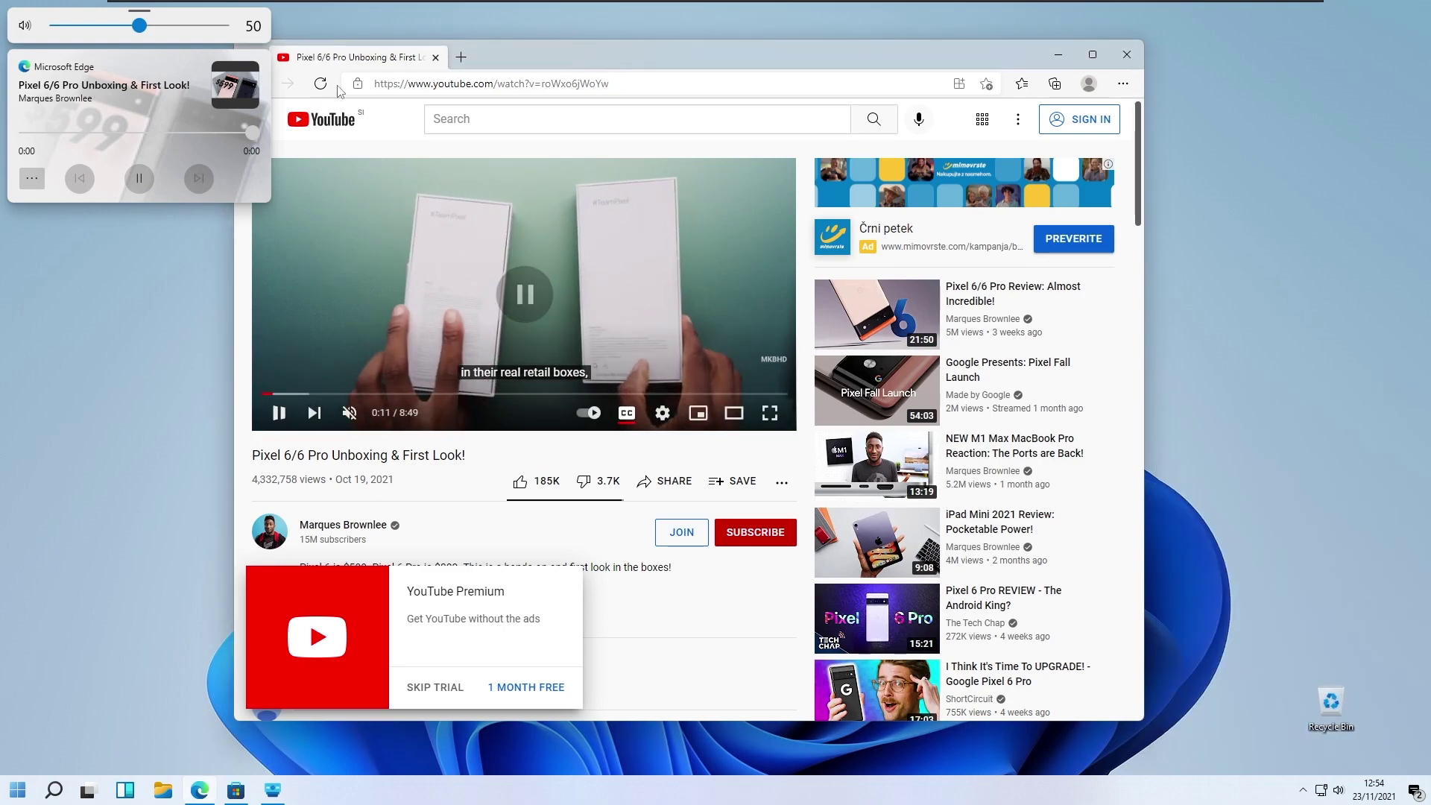
{"action": "left_click", "coordinate": [18, 19]}
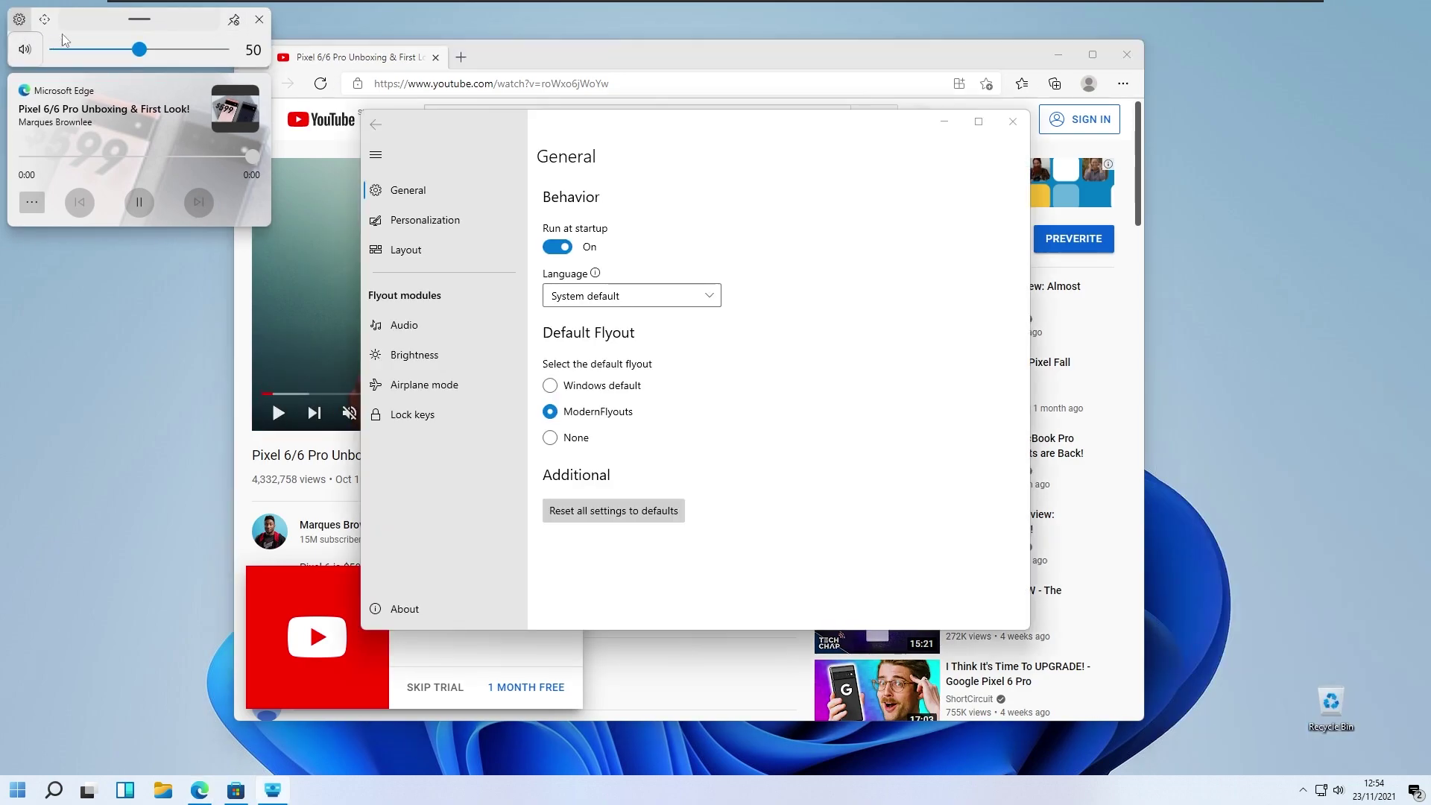
Set the TopBar visibility to Auto-hide in the Personalization settings and nudge the volume to test the flyout
{"action": "left_click", "coordinate": [424, 220]}
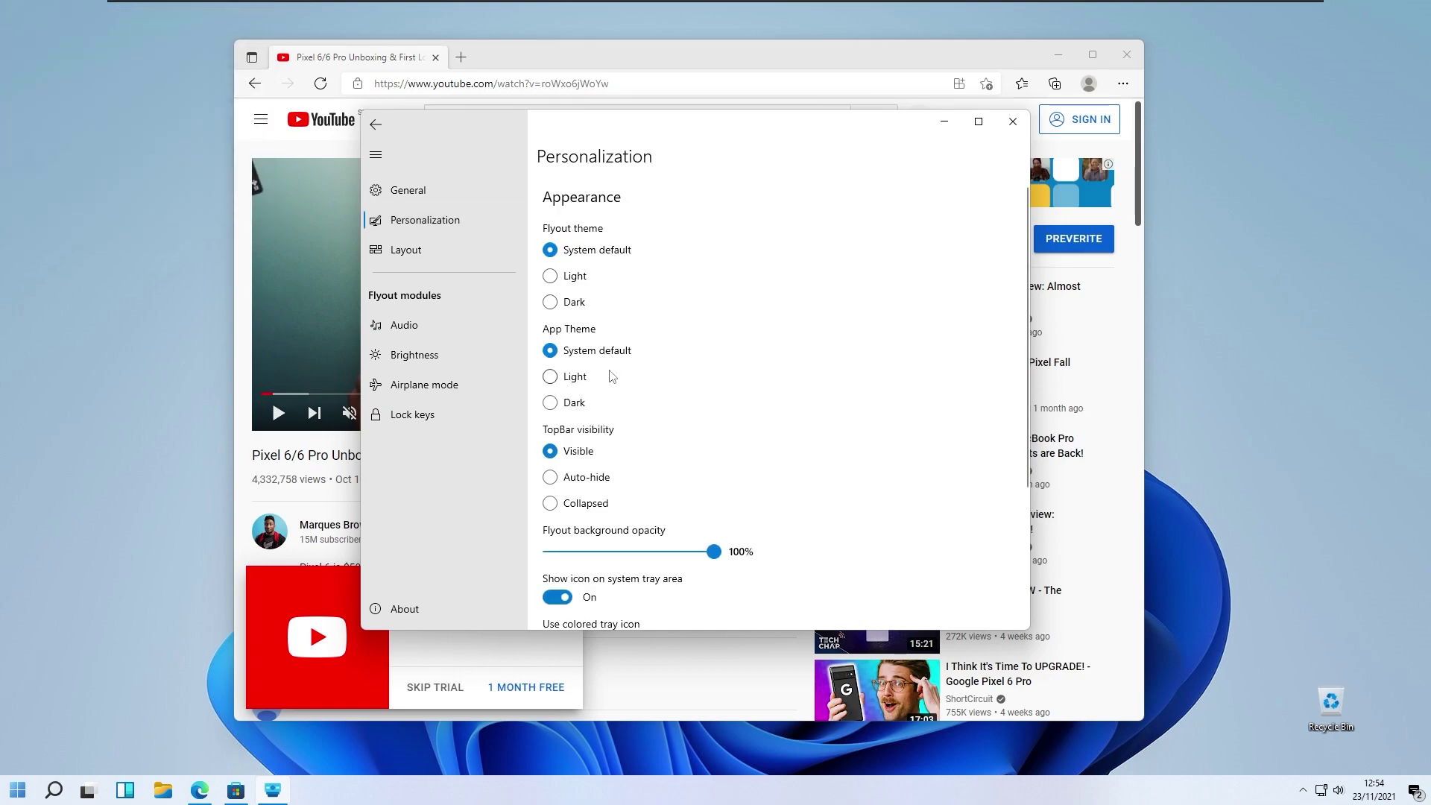
{"action": "scroll", "coordinate": [633, 409], "scroll_direction": "down", "scroll_amount": 2}
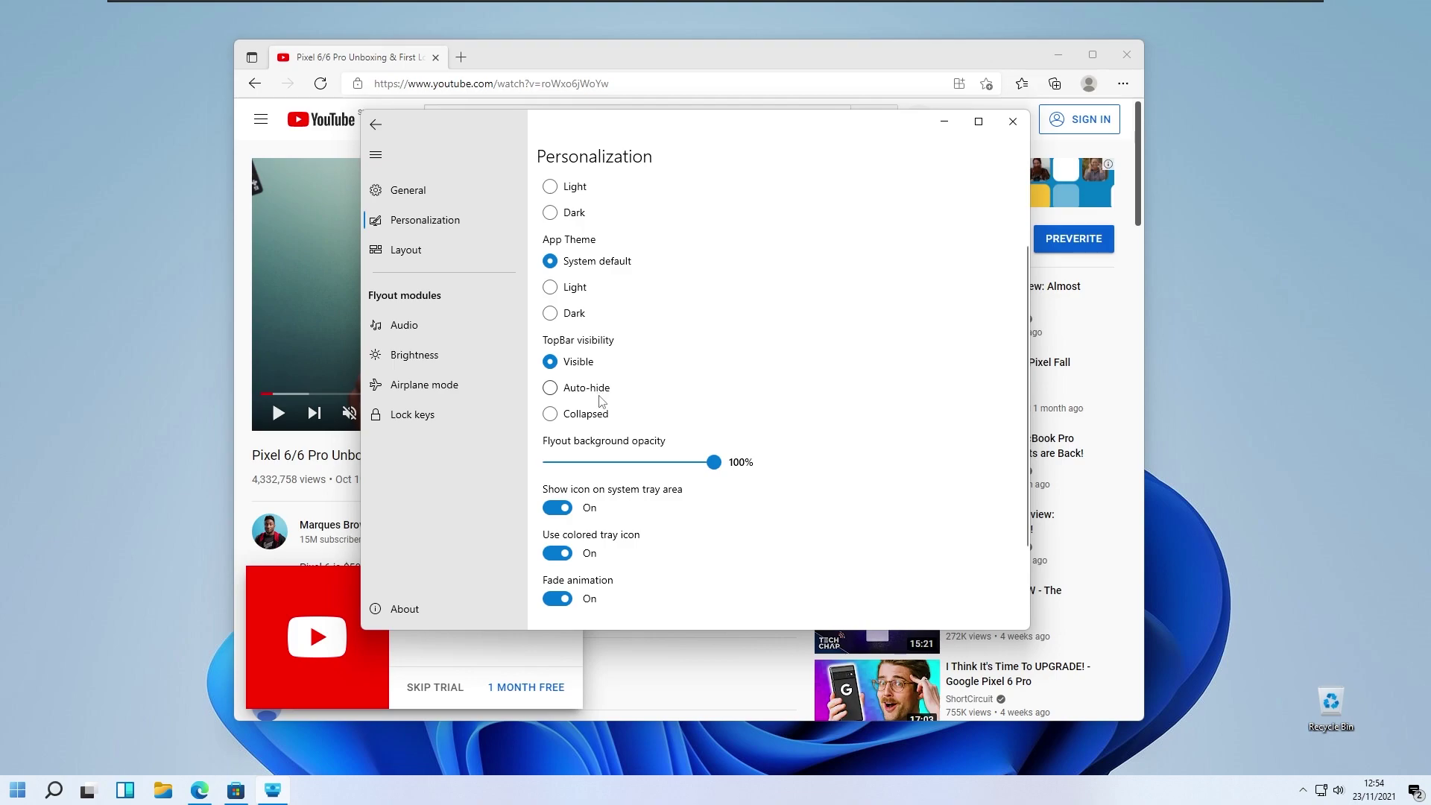
{"action": "left_click", "coordinate": [598, 416]}
{"action": "left_click", "coordinate": [600, 389]}
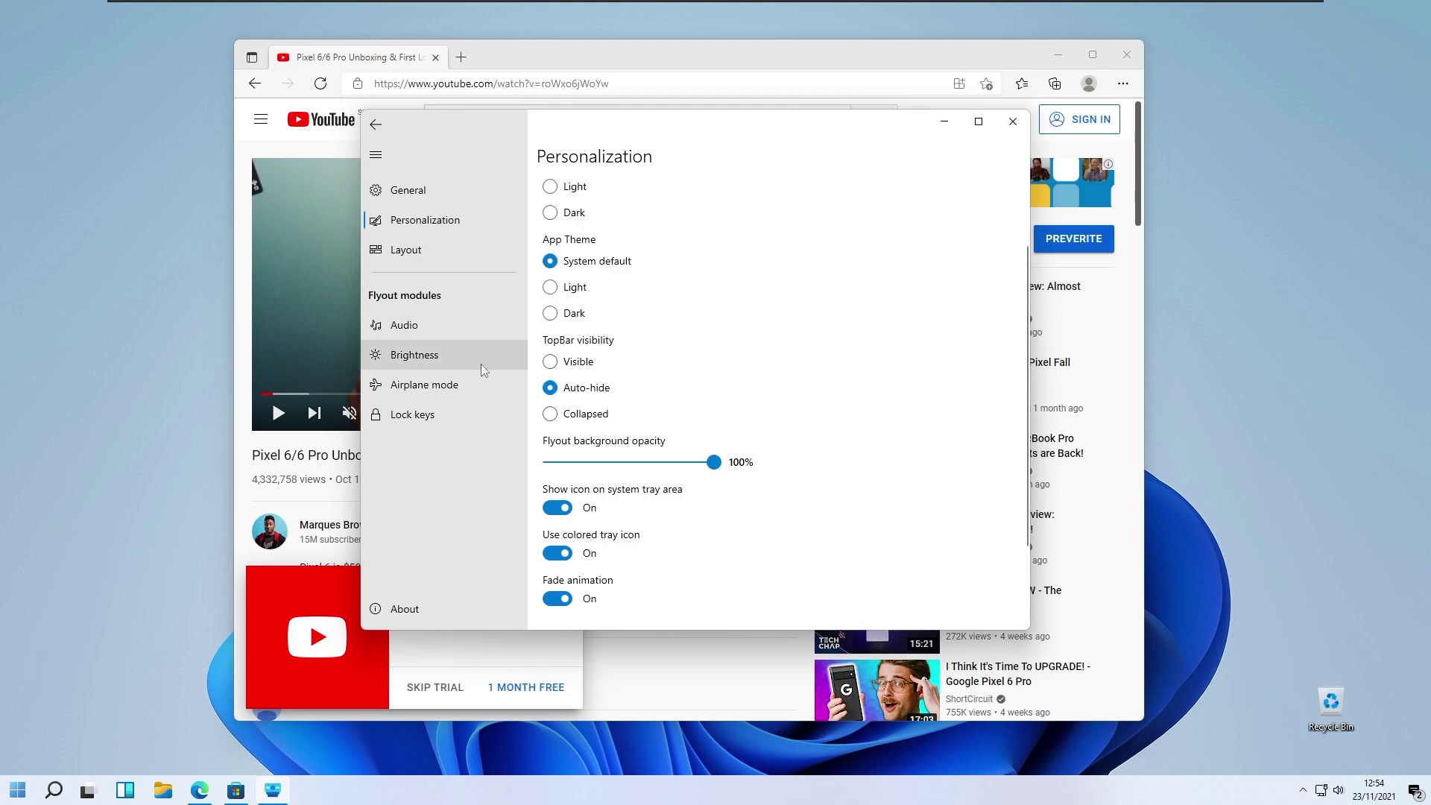
{"action": "key", "text": "XF86AudioLowerVolume"}
{"action": "key", "text": "XF86AudioRaiseVolume"}
{"action": "key", "text": "XF86AudioLowerVolume"}
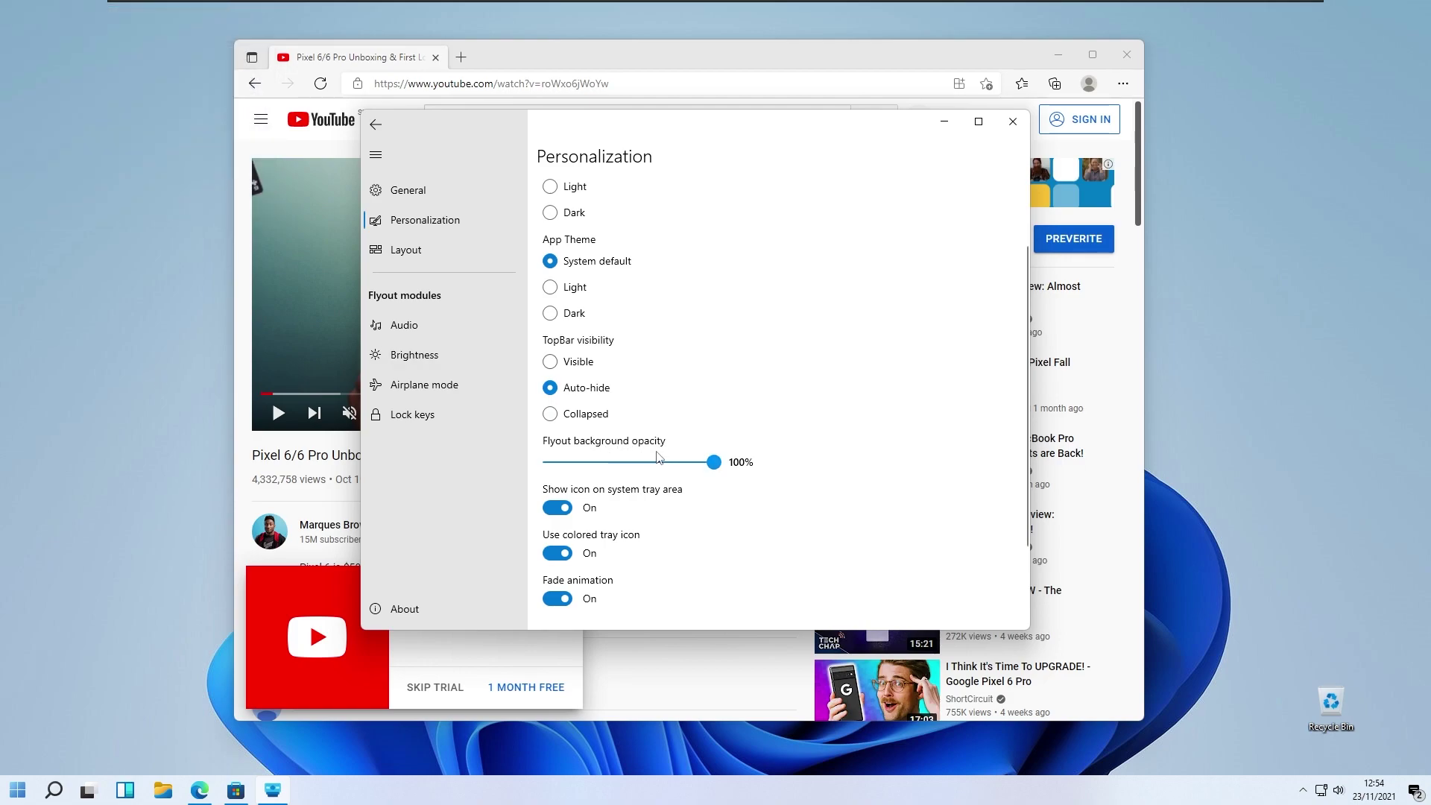
Set the flyout background opacity to 50% and raise the volume to 52 to preview it
{"action": "left_click_drag", "start_coordinate": [662, 462], "coordinate": [632, 462]}
{"action": "key", "text": "XF86AudioRaiseVolume"}
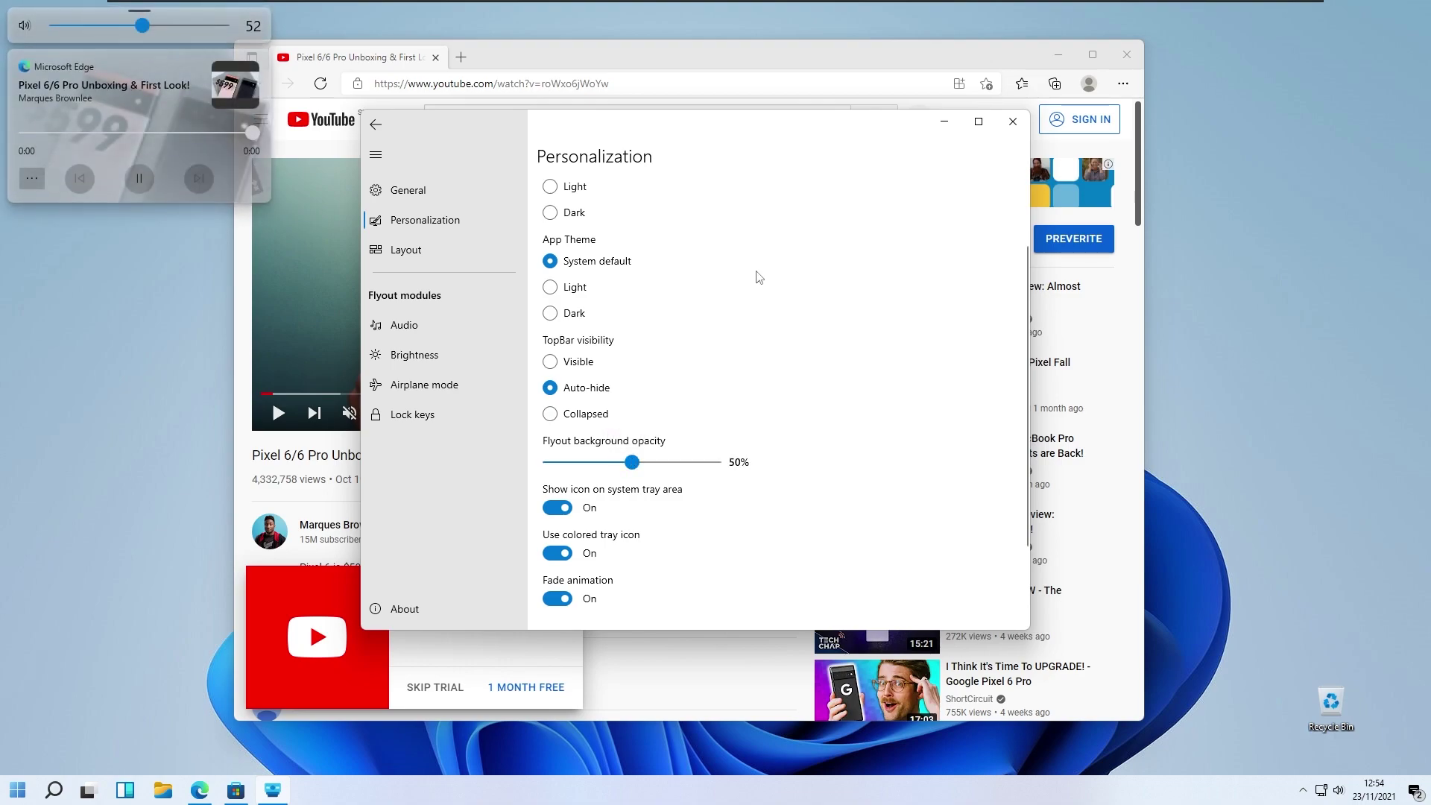
Lower the volume once, review the remaining Personalization options and show the hidden system tray icons
{"action": "key", "text": "XF86AudioLowerVolume"}
{"action": "scroll", "coordinate": [652, 524], "scroll_direction": "down", "scroll_amount": 2}
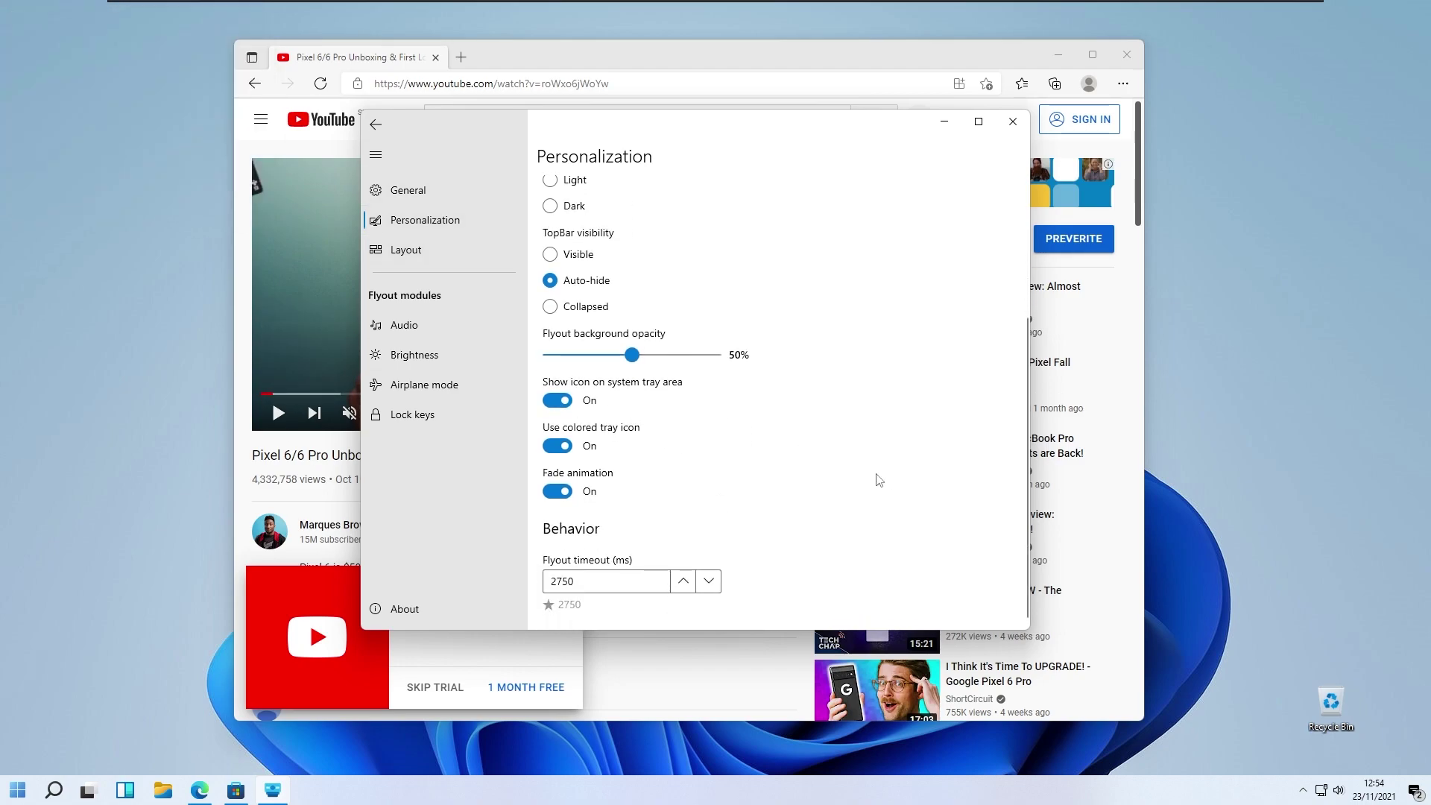
{"action": "left_click", "coordinate": [1301, 788]}
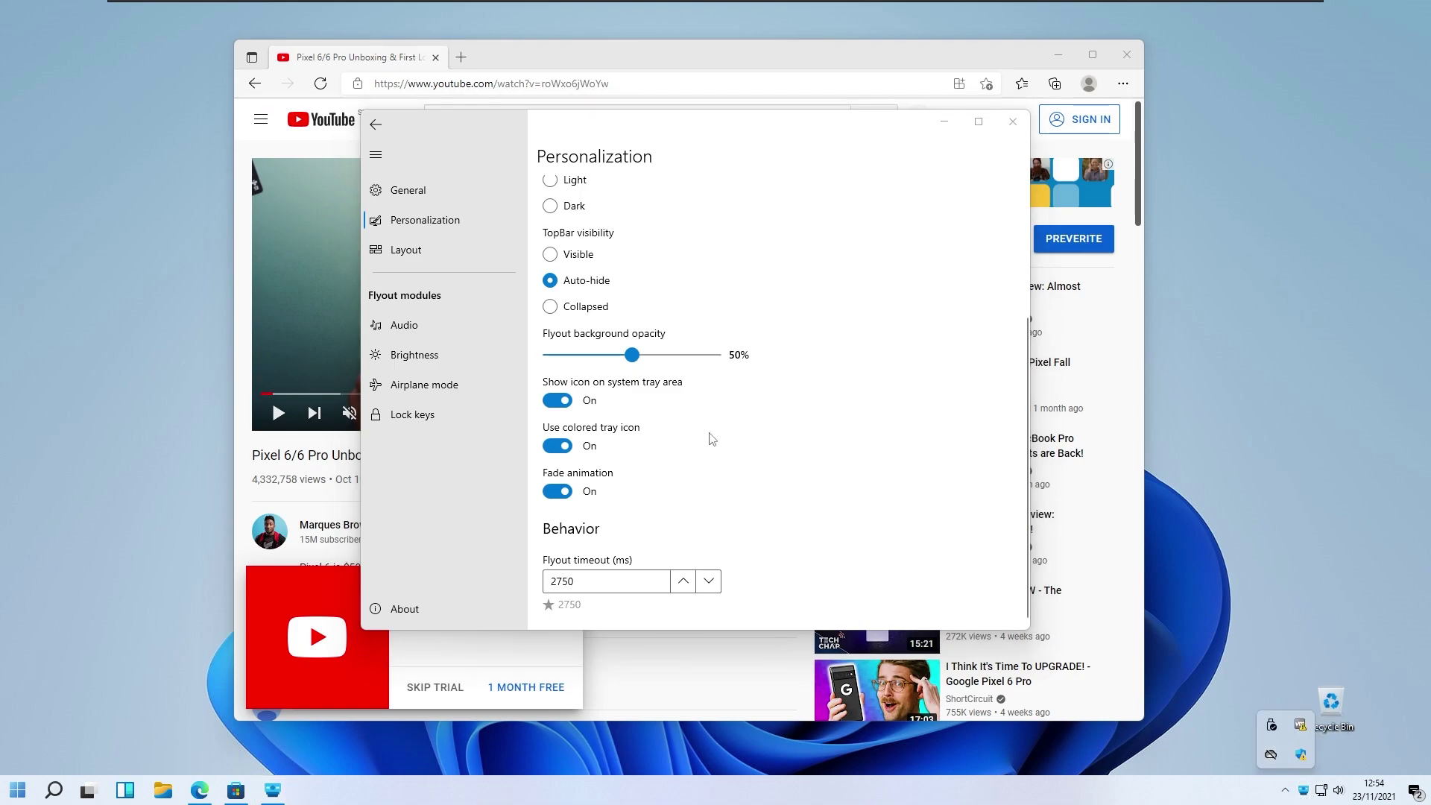
{"action": "left_click", "coordinate": [666, 442]}
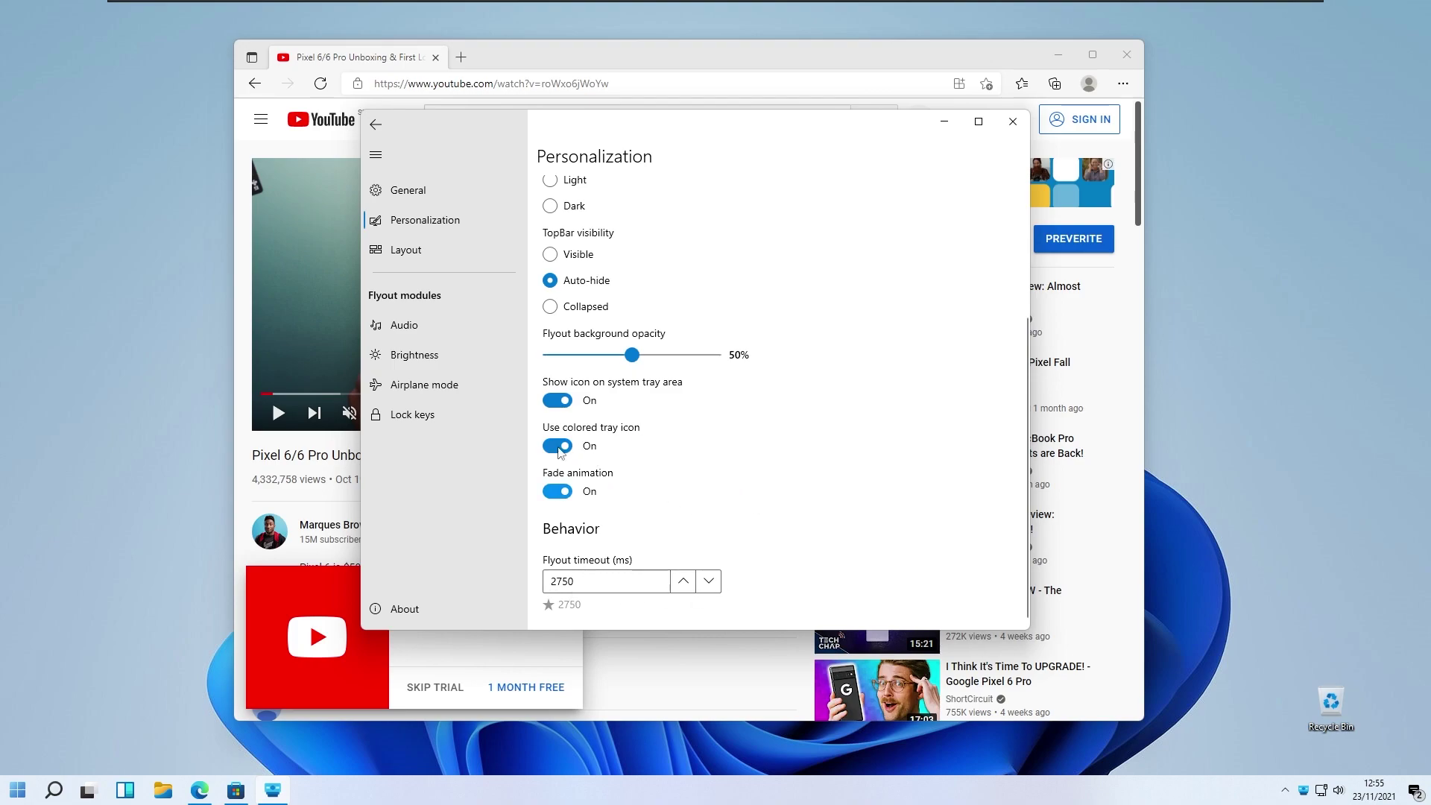
Review the Layout settings for display, flyout placement and alignment, and view the choices for the flyout expand direction
{"action": "left_click", "coordinate": [478, 249]}
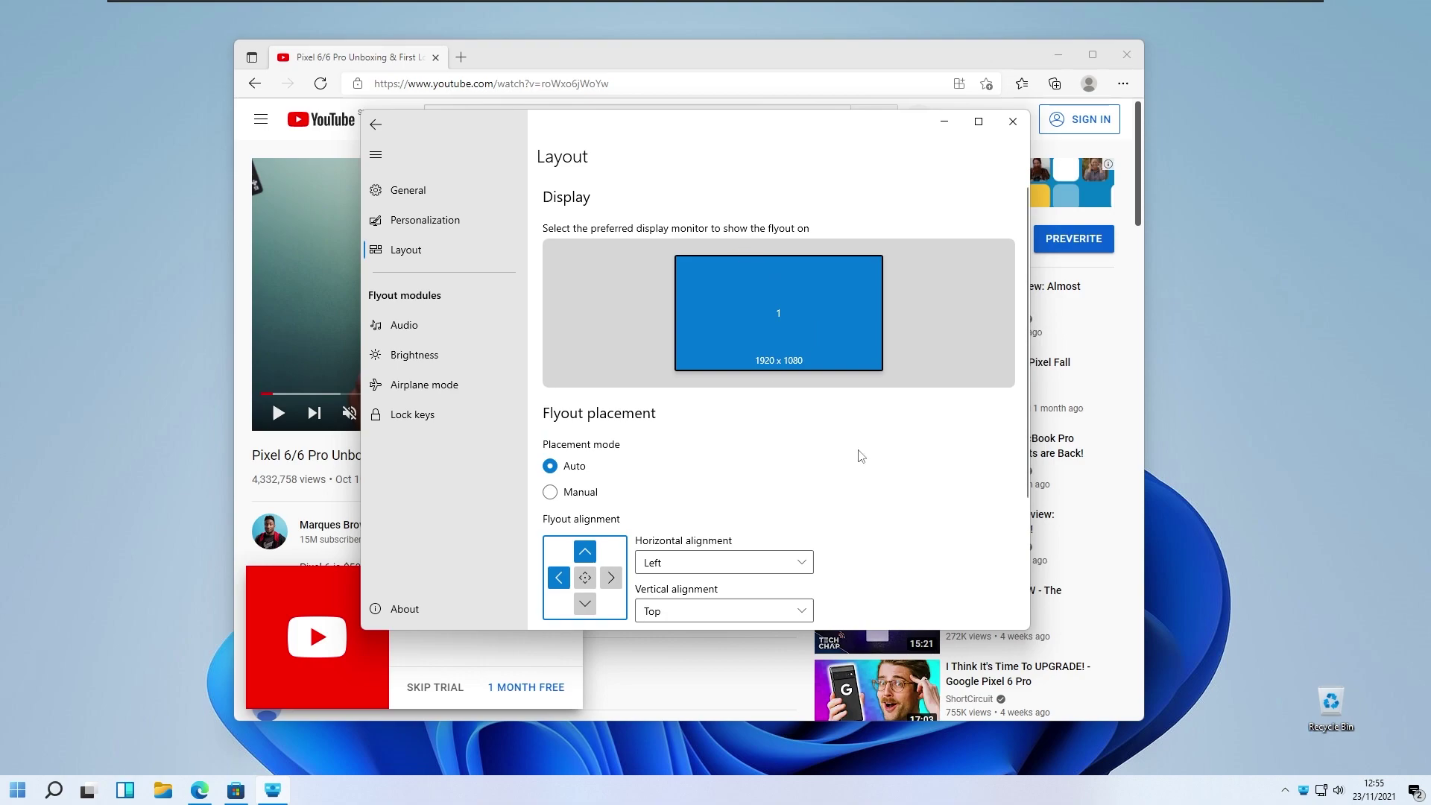
{"action": "scroll", "coordinate": [865, 446], "scroll_direction": "down", "scroll_amount": 2}
{"action": "scroll", "coordinate": [865, 328], "scroll_direction": "up", "scroll_amount": 2}
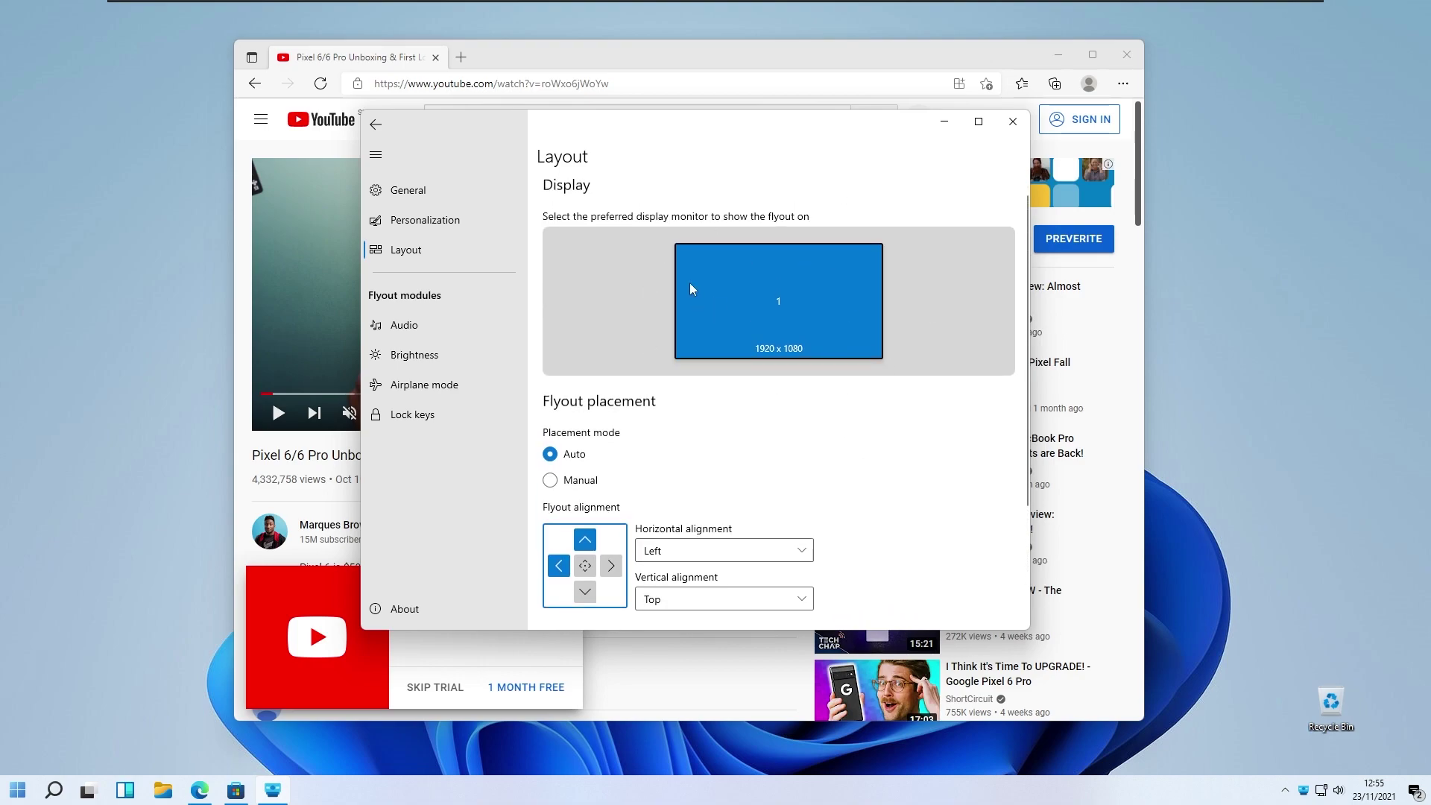
{"action": "scroll", "coordinate": [760, 320], "scroll_direction": "down", "scroll_amount": 3}
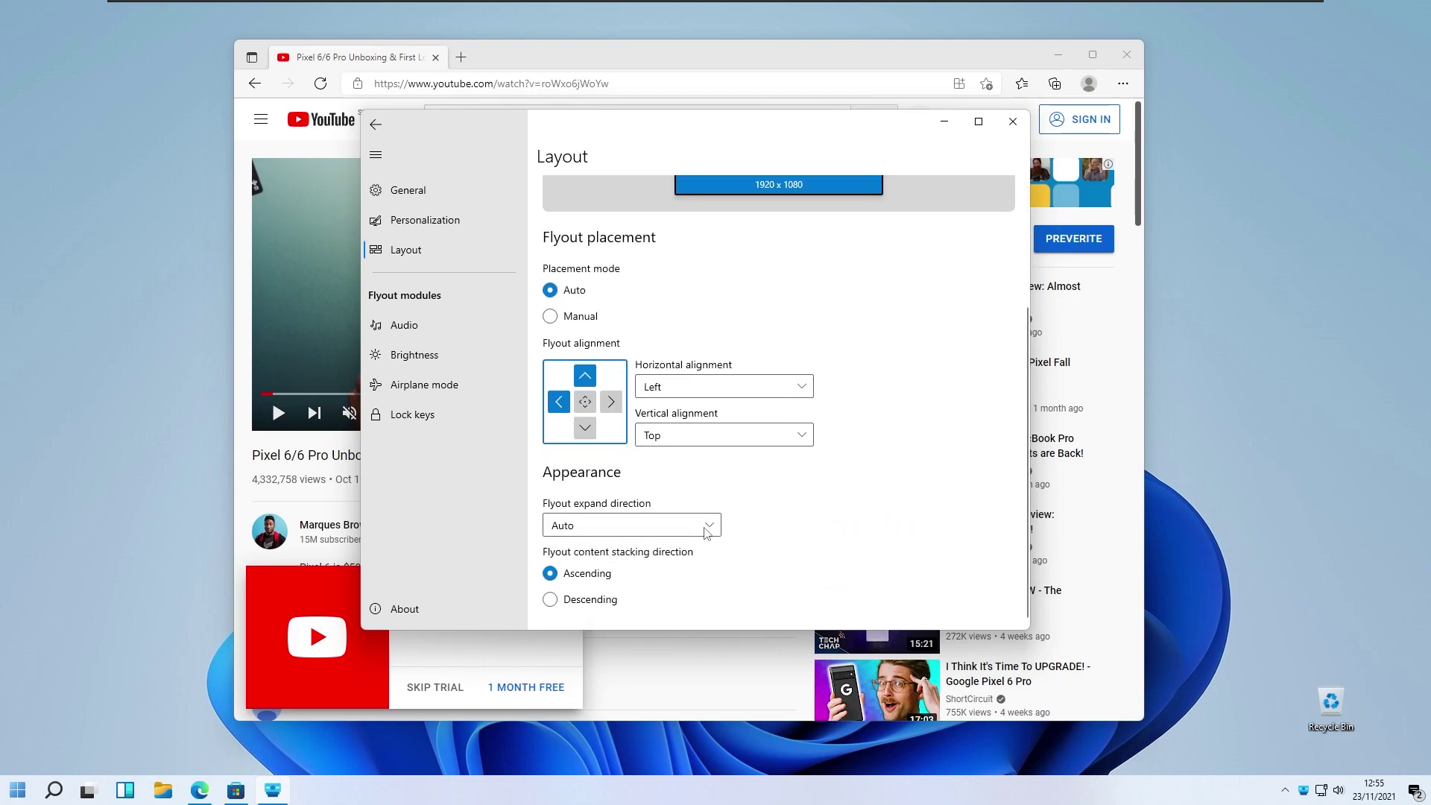
{"action": "left_click", "coordinate": [671, 526]}
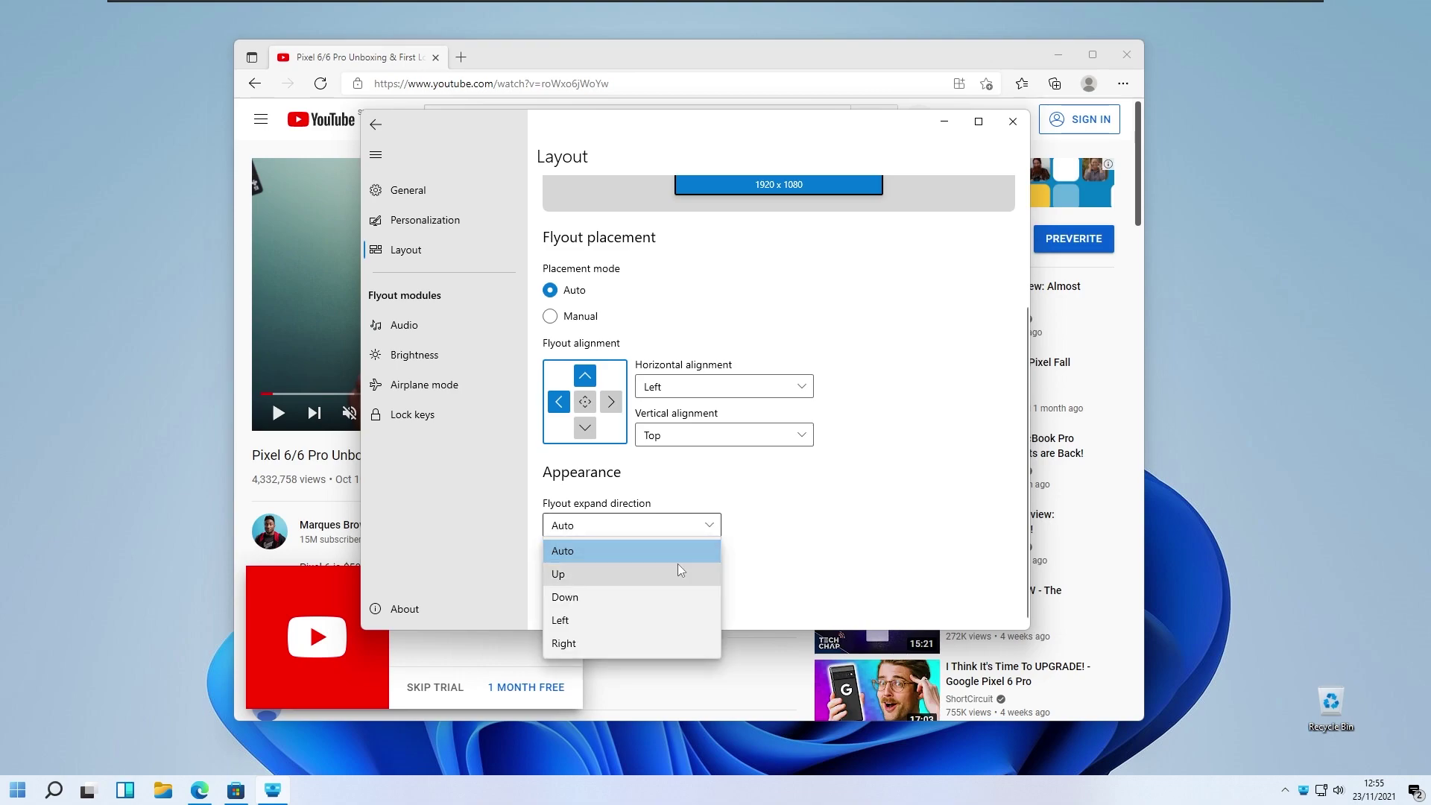
{"action": "left_click", "coordinate": [686, 524]}
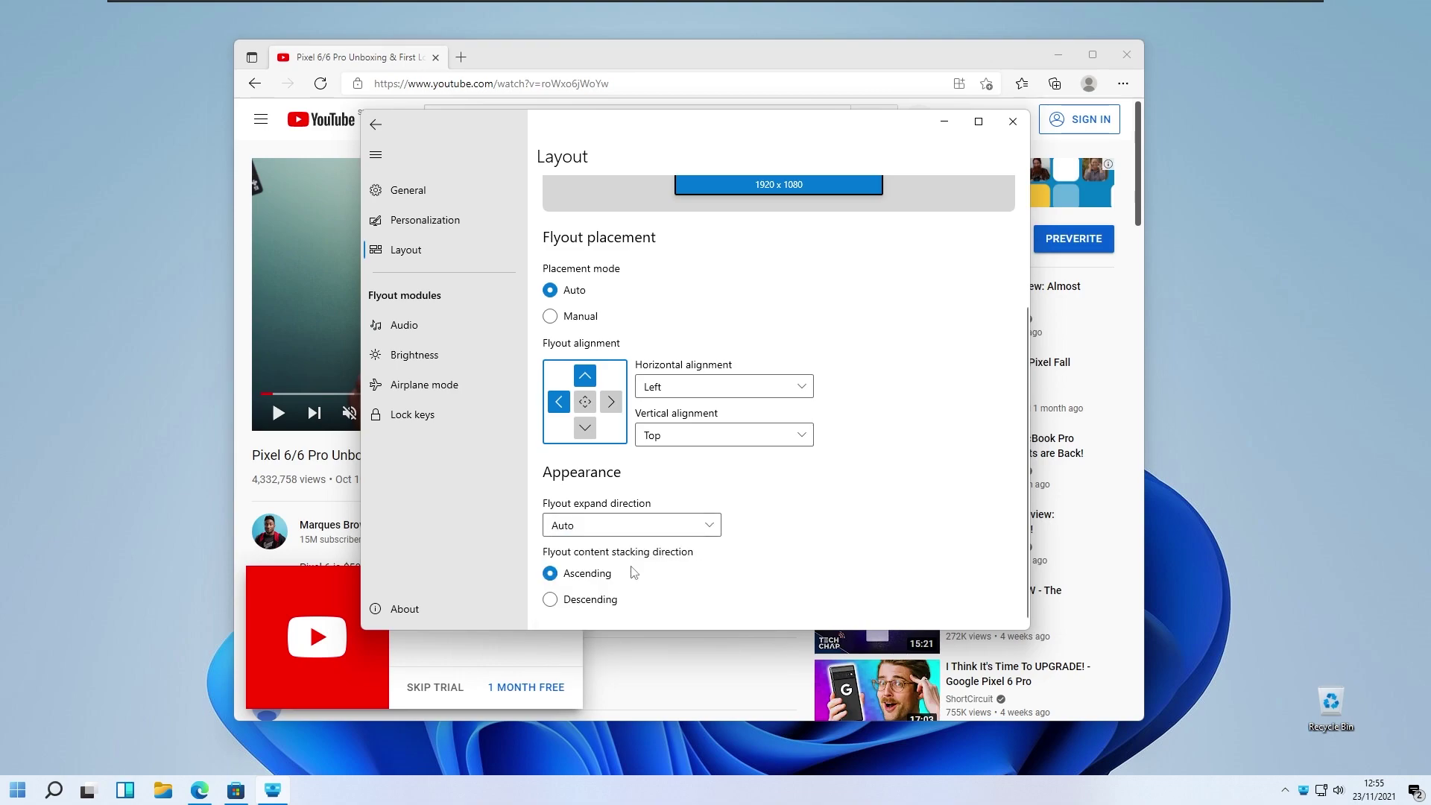
Look through the Audio flyout's General and Media options and the Airplane mode and Brightness modules, and return to Audio
{"action": "left_click", "coordinate": [449, 324]}
{"action": "left_click", "coordinate": [654, 269]}
{"action": "left_click", "coordinate": [607, 273]}
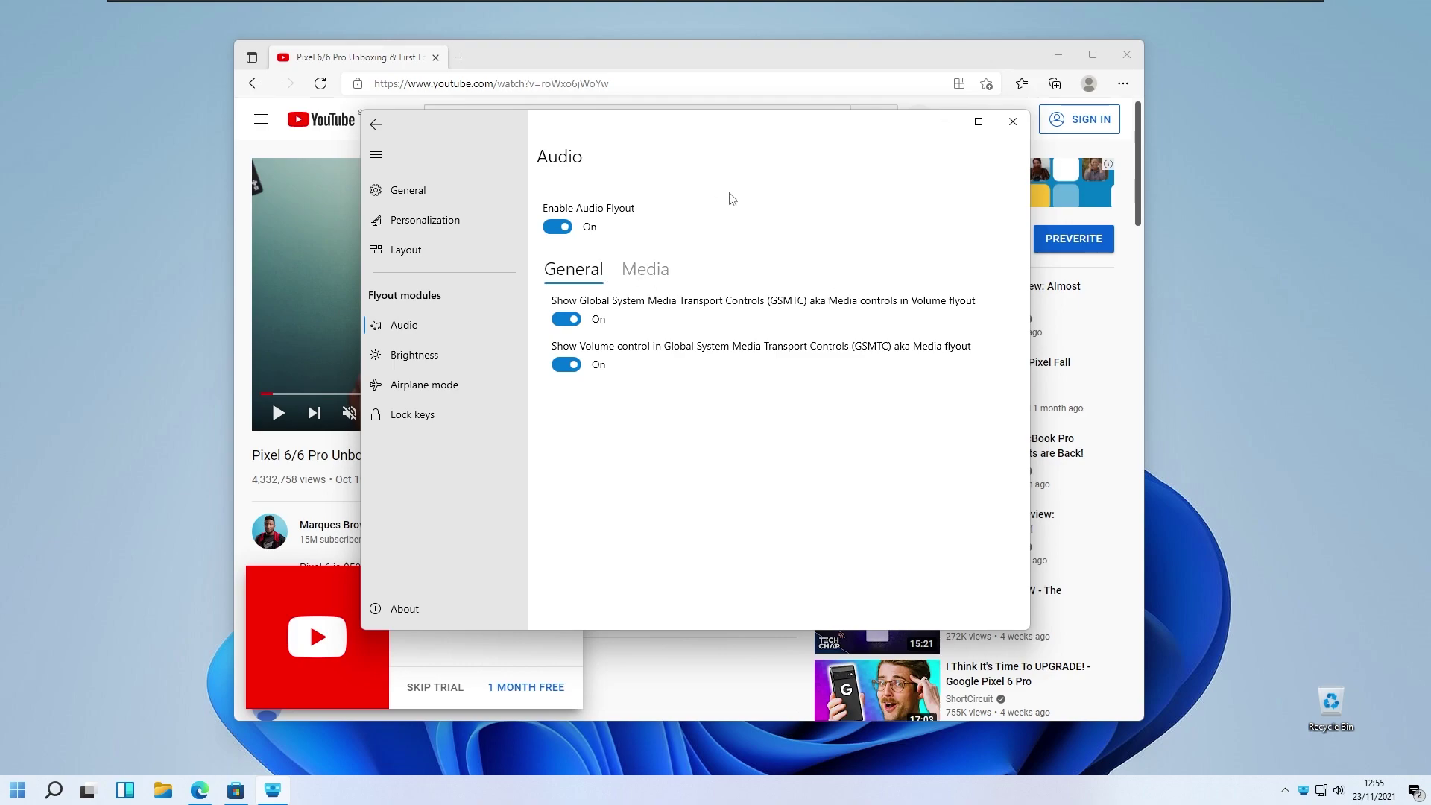
{"action": "left_click", "coordinate": [471, 384]}
{"action": "left_click", "coordinate": [462, 355]}
{"action": "left_click", "coordinate": [463, 325]}
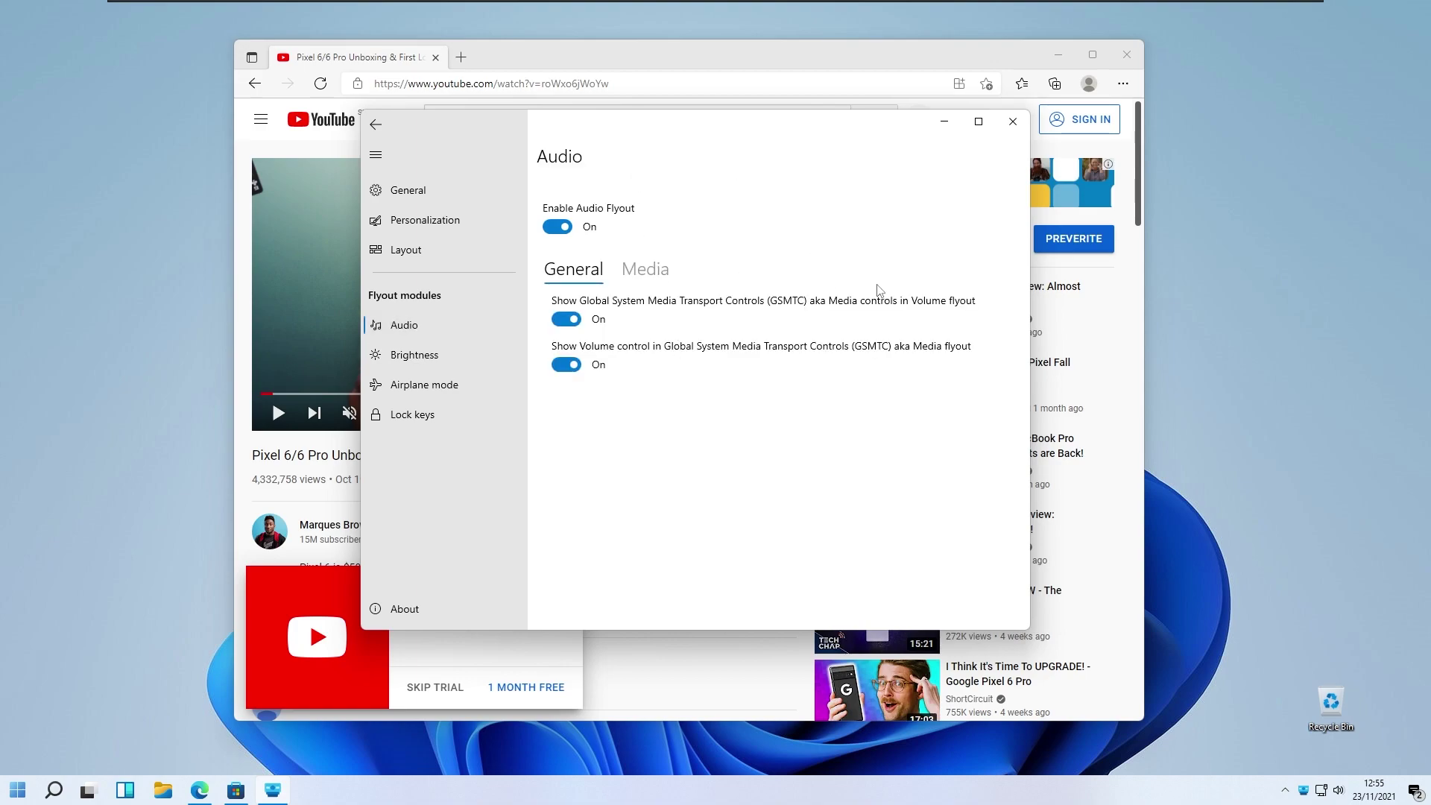
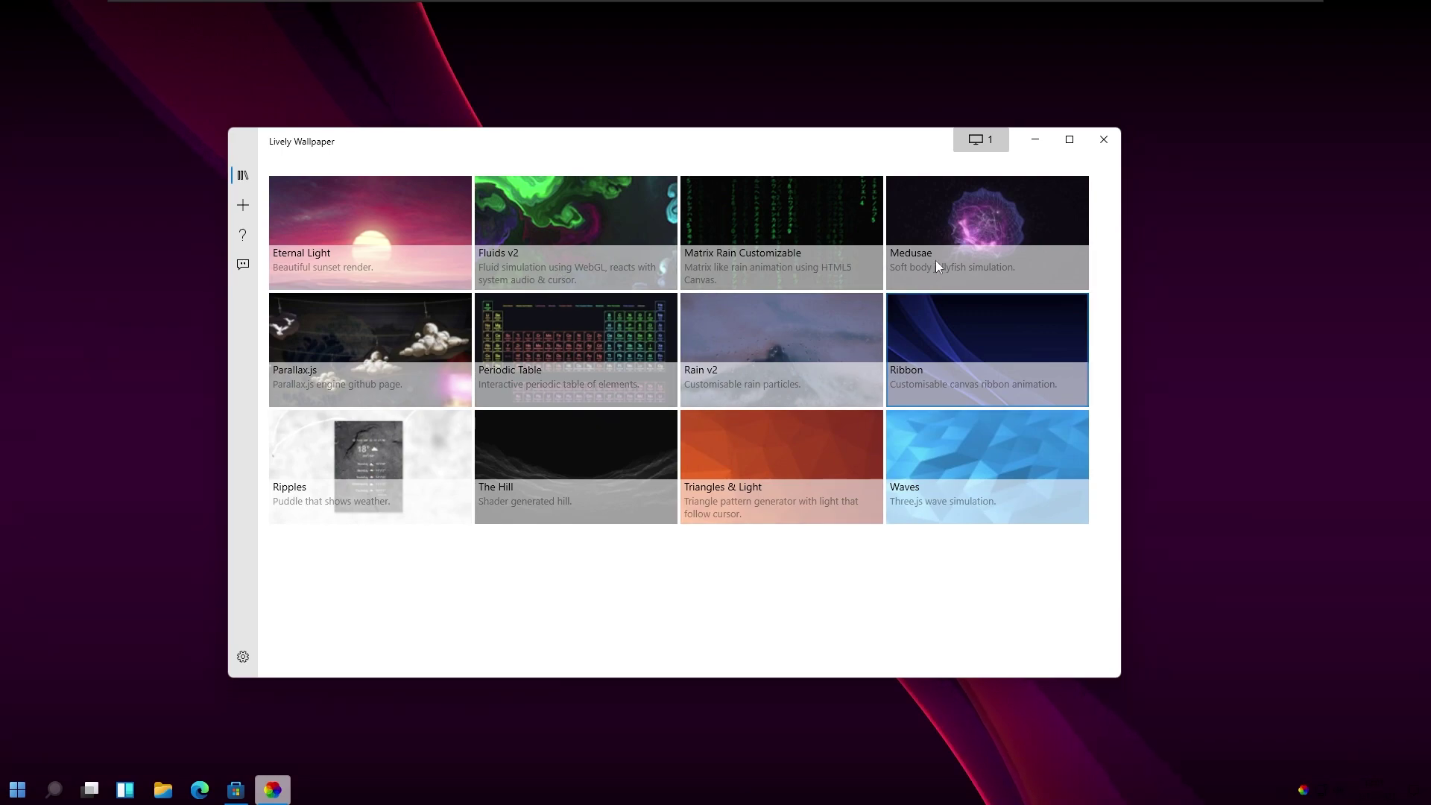
In Lively Wallpaper, open the customisation of the Ribbon wallpaper on display 1 and increase its Amplitude and Rainbow Speed
{"action": "left_click", "coordinate": [993, 138]}
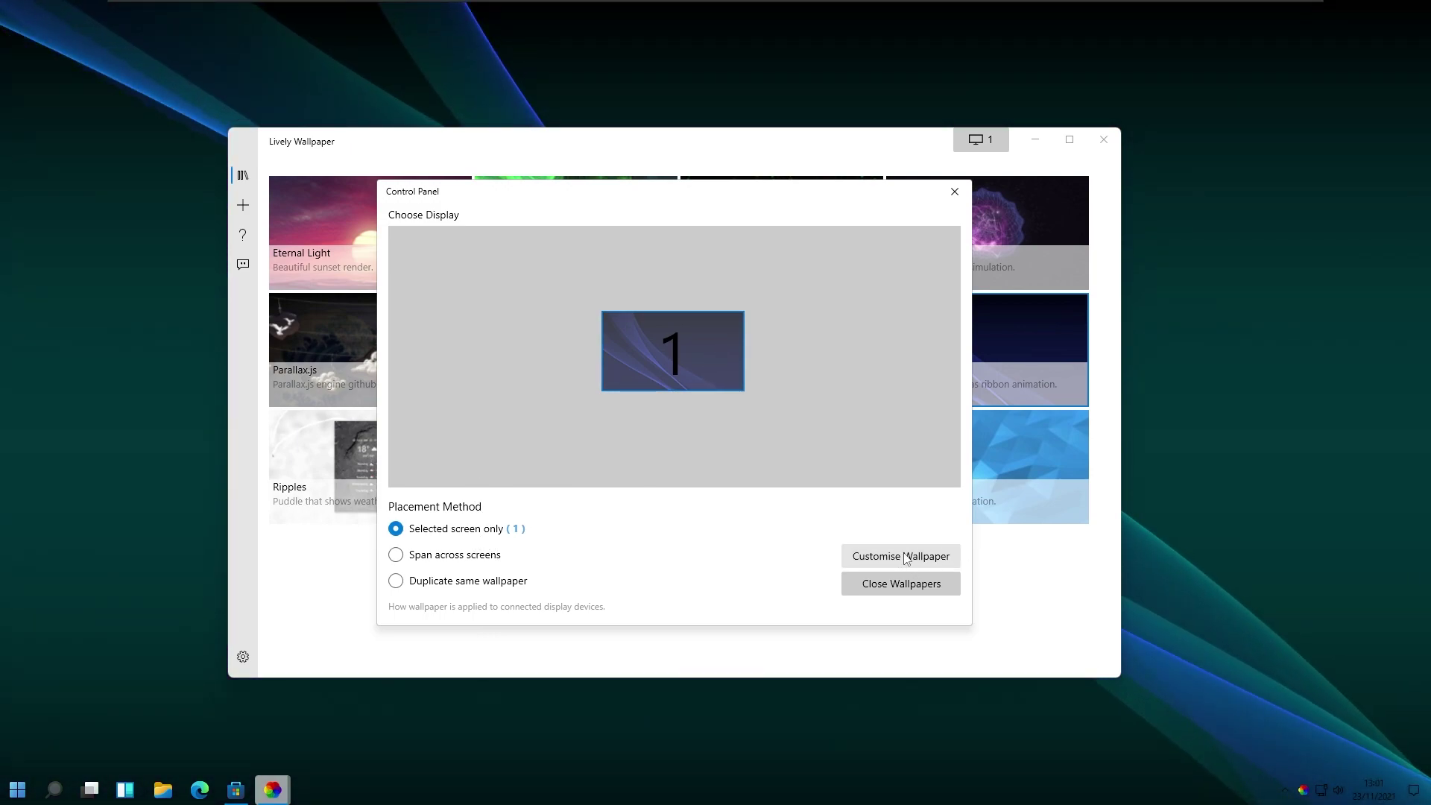
{"action": "left_click", "coordinate": [906, 559]}
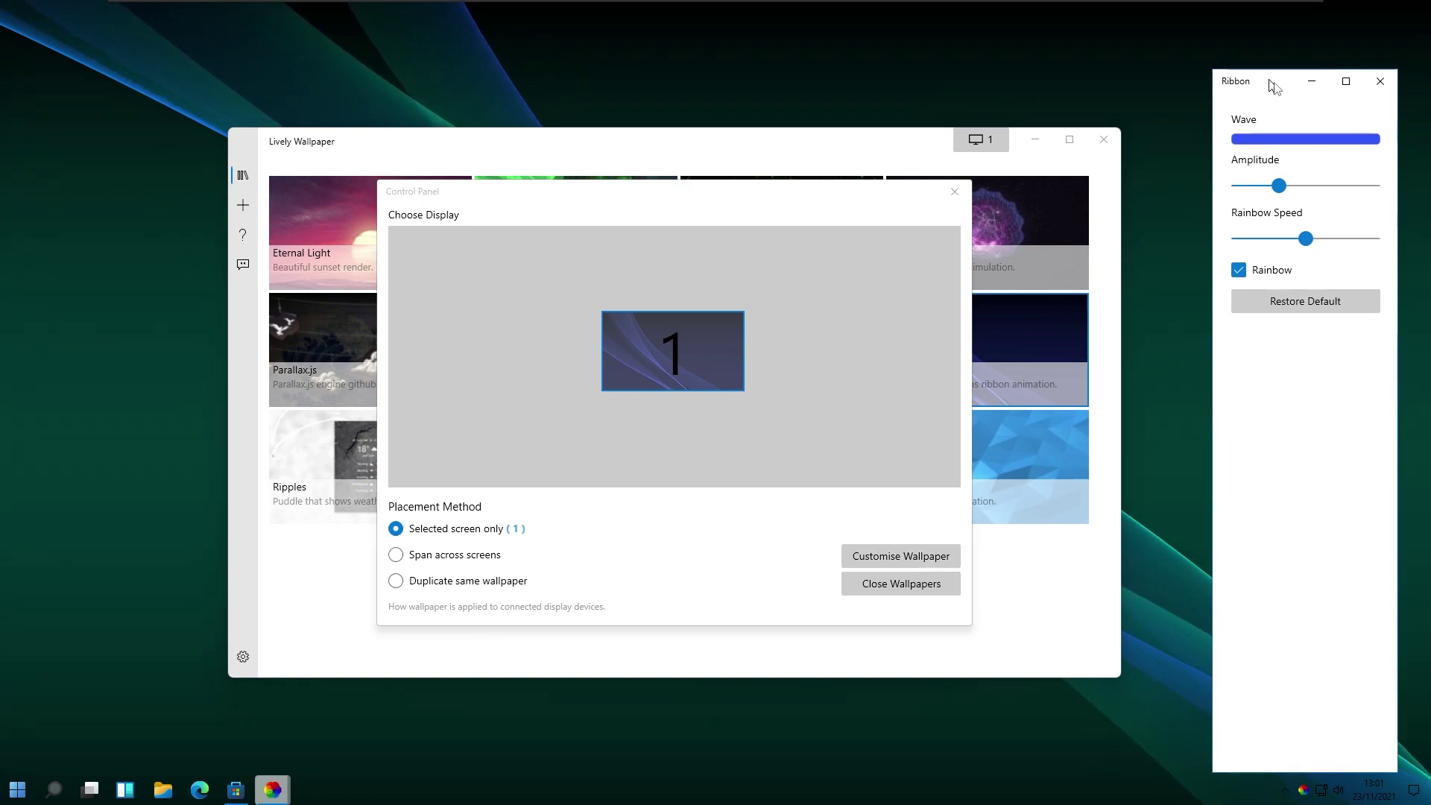
{"action": "left_click_drag", "start_coordinate": [1280, 186], "coordinate": [1301, 187]}
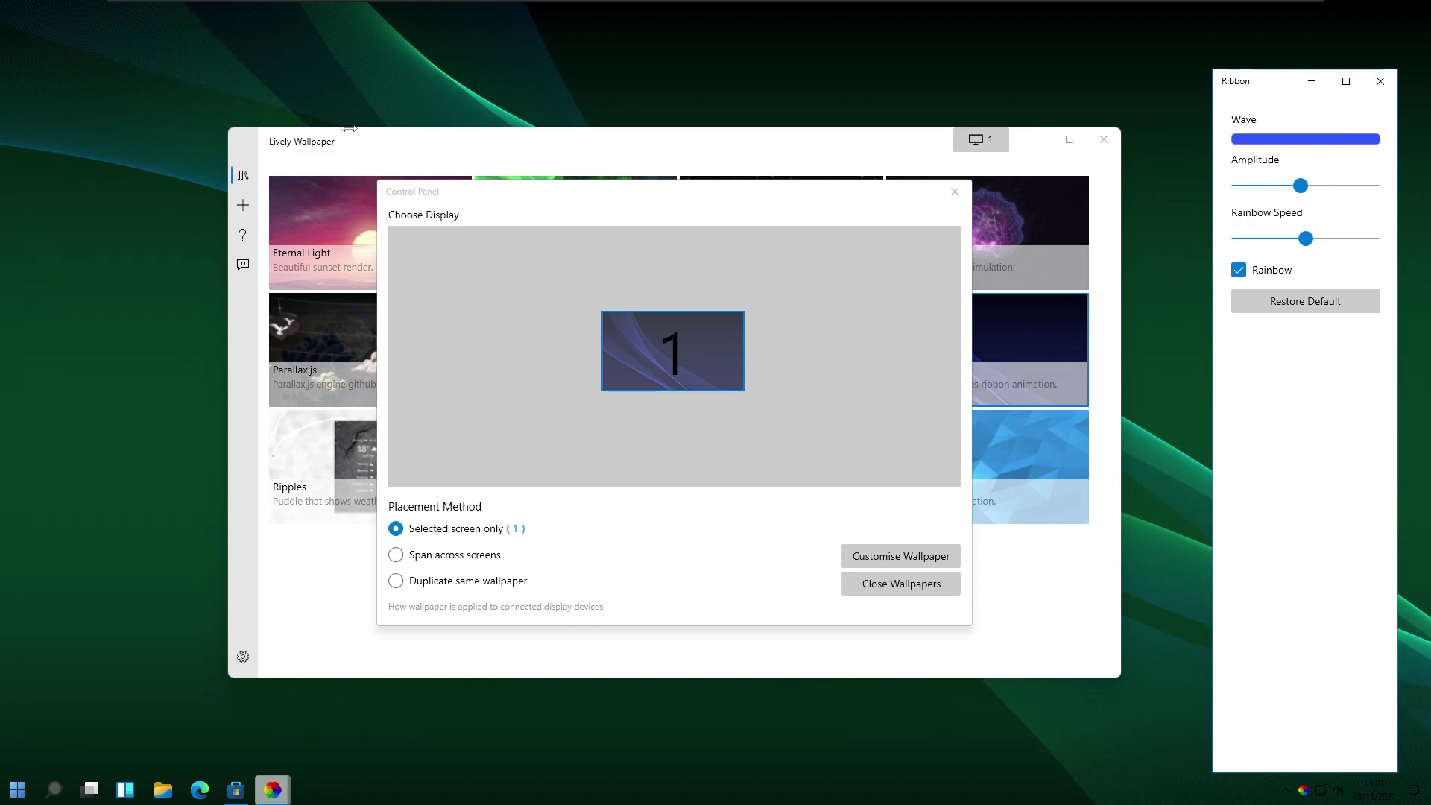
{"action": "left_click_drag", "start_coordinate": [1306, 238], "coordinate": [1339, 240]}
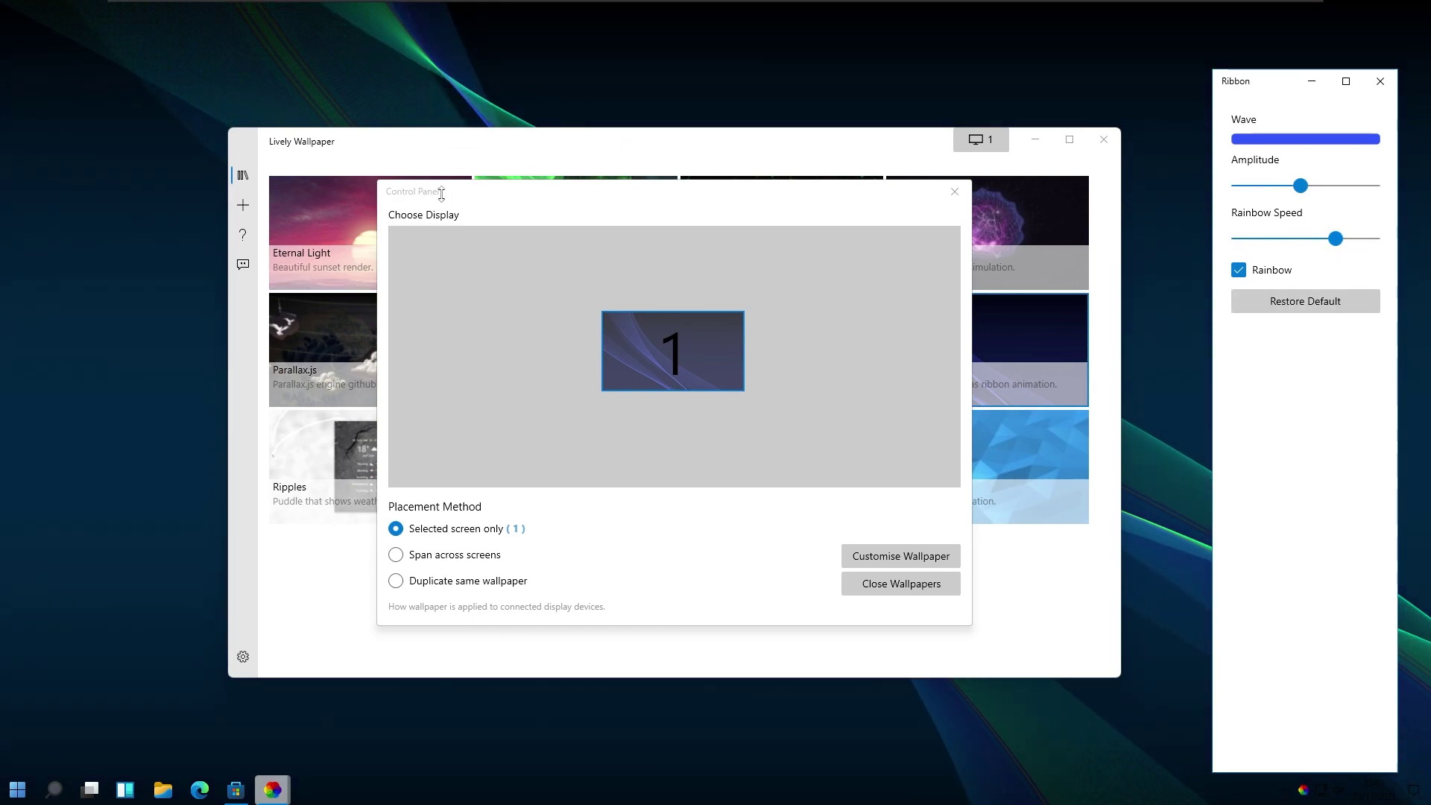
View the Wave color picker without changing the color, and close the Ribbon customisation and the display Control Panel
{"action": "left_click", "coordinate": [1305, 139]}
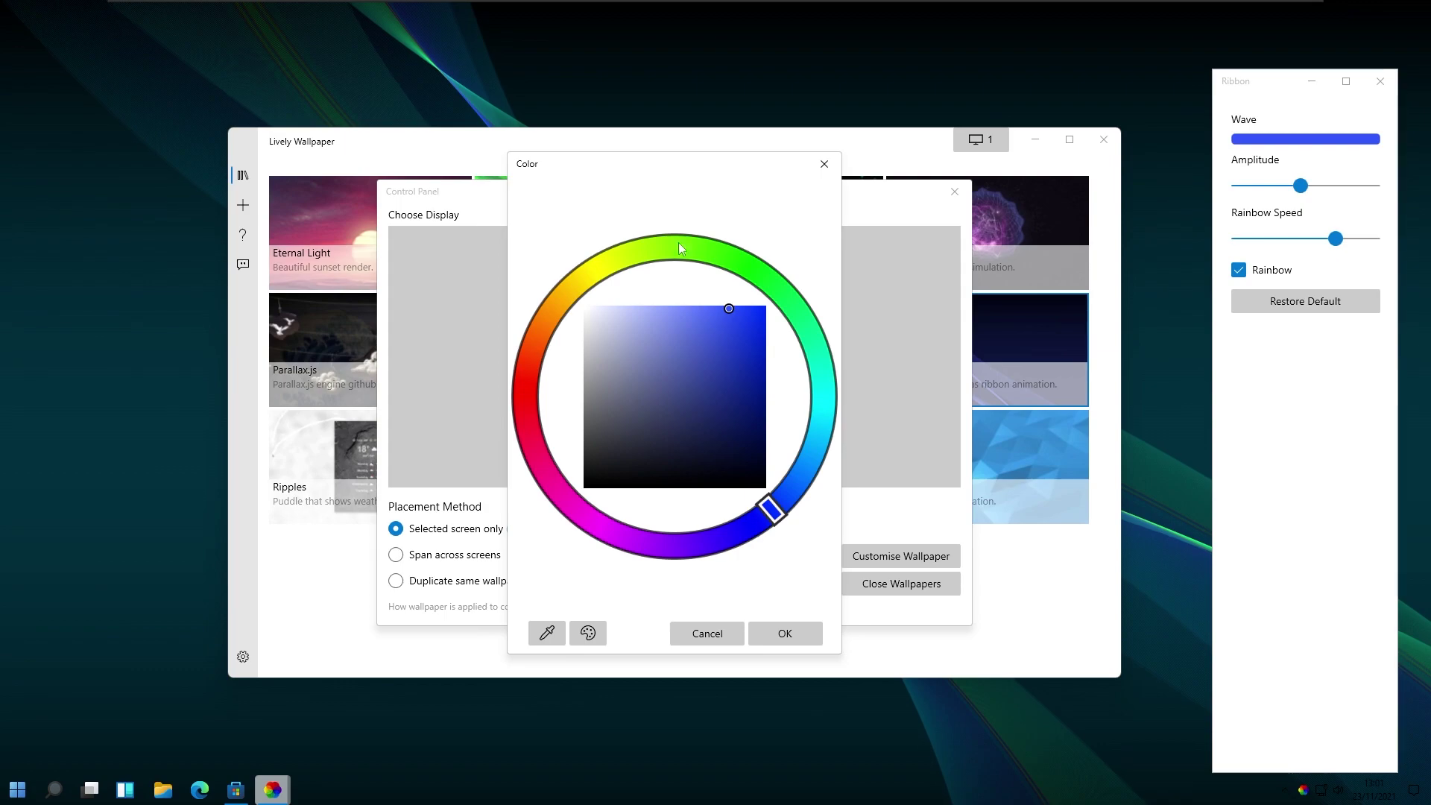
{"action": "left_click", "coordinate": [731, 633]}
{"action": "left_click", "coordinate": [1380, 80]}
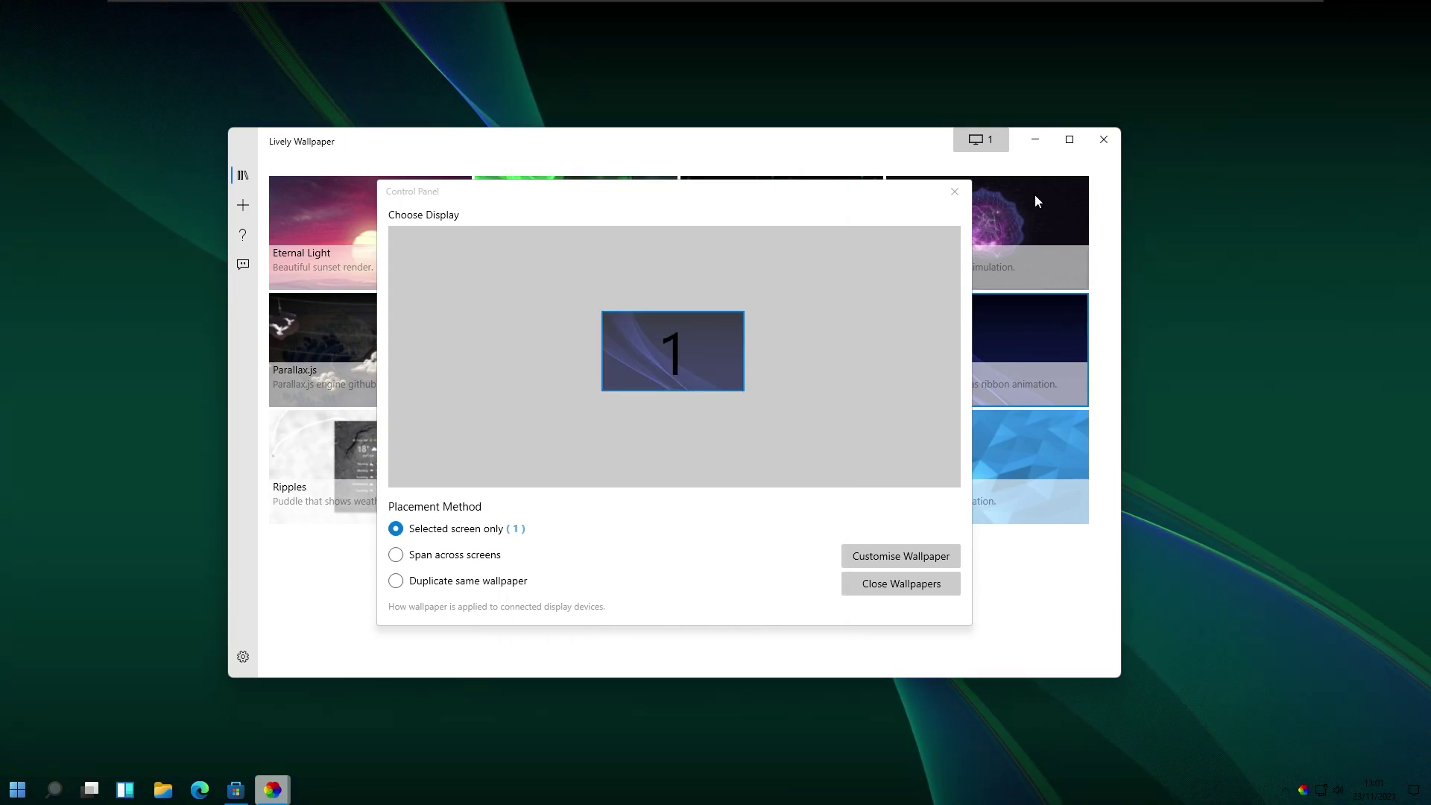
{"action": "left_click", "coordinate": [954, 192]}
View the options for adding a wallpaper and open the file browser, cancelling without choosing a file
{"action": "left_click", "coordinate": [243, 205]}
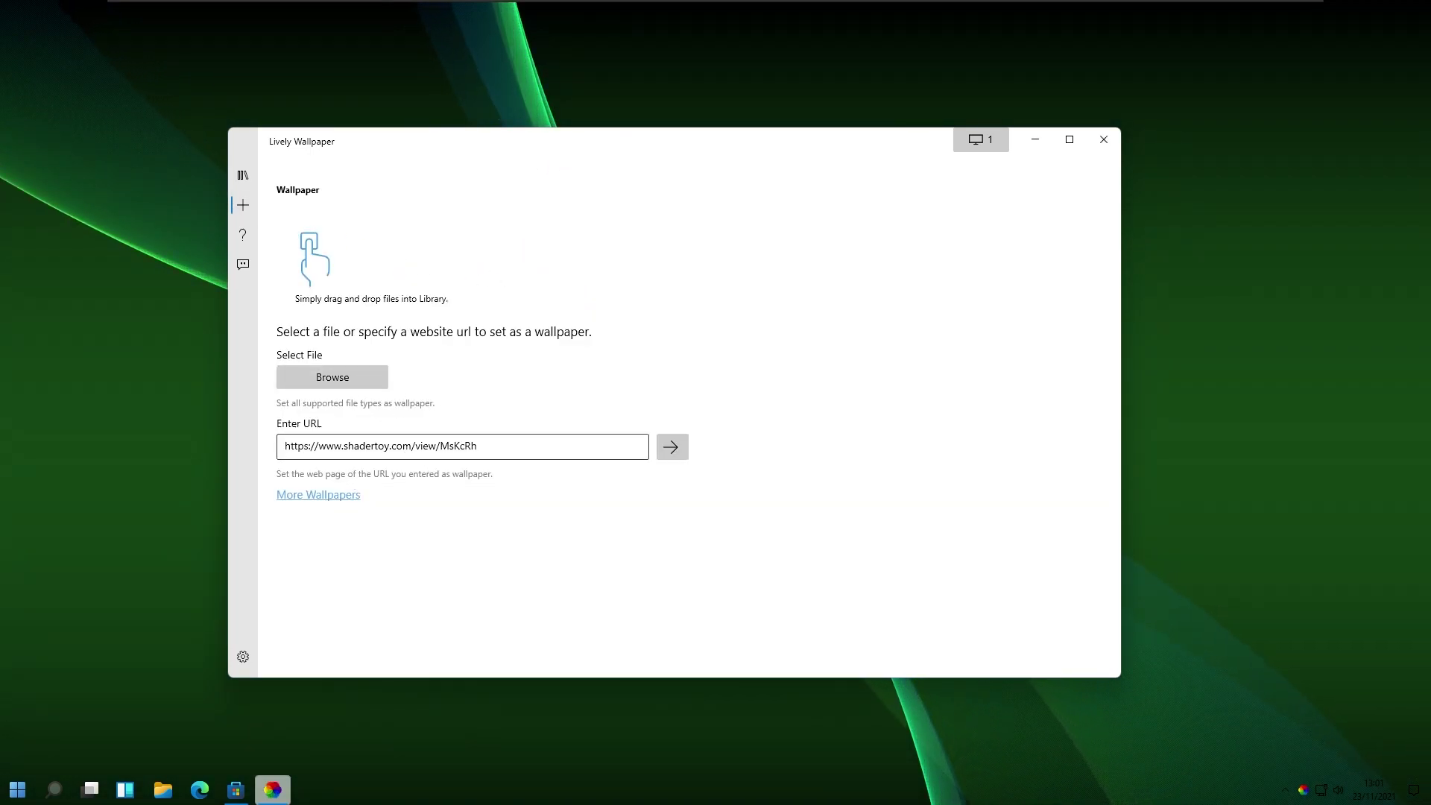
{"action": "left_click", "coordinate": [358, 377]}
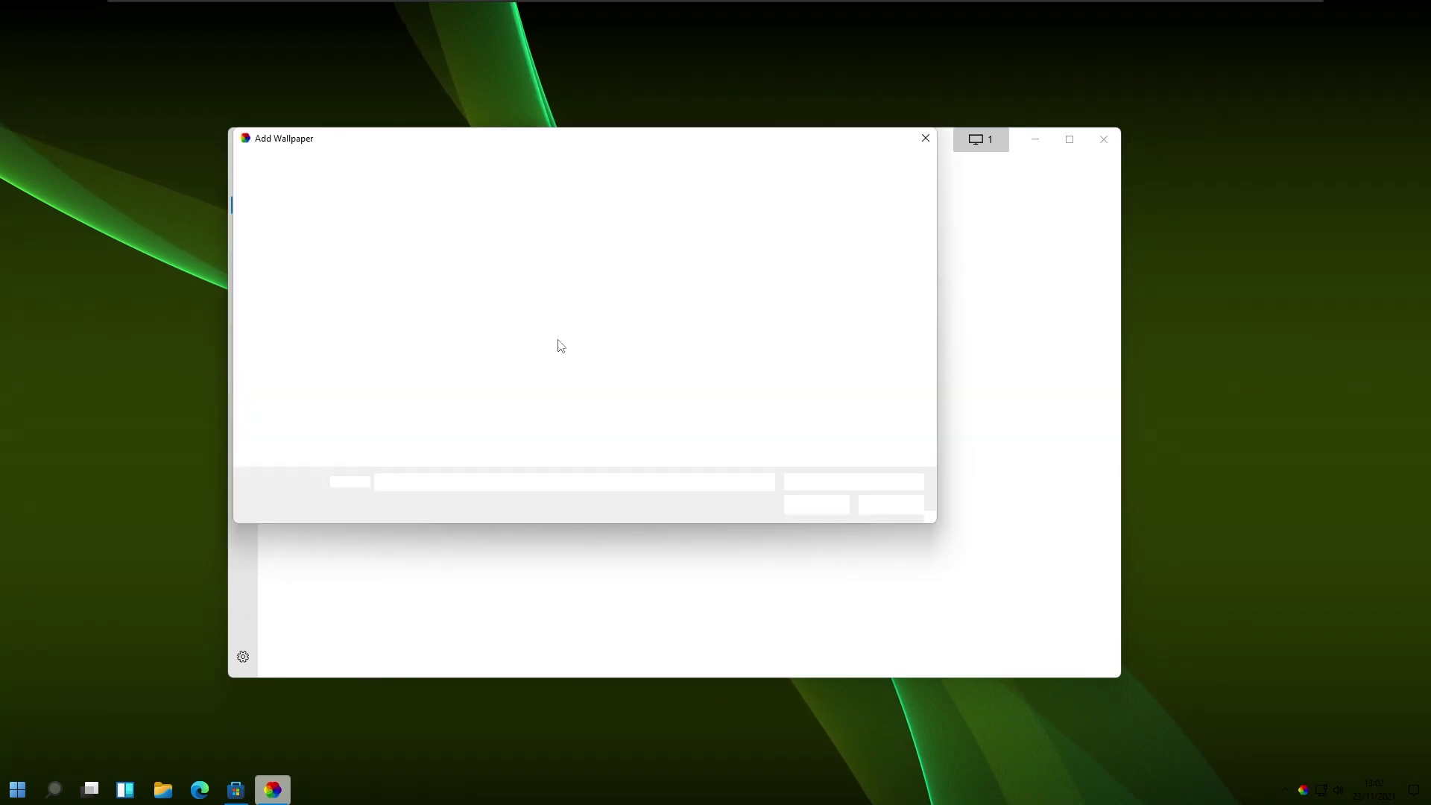
{"action": "left_click", "coordinate": [891, 504]}
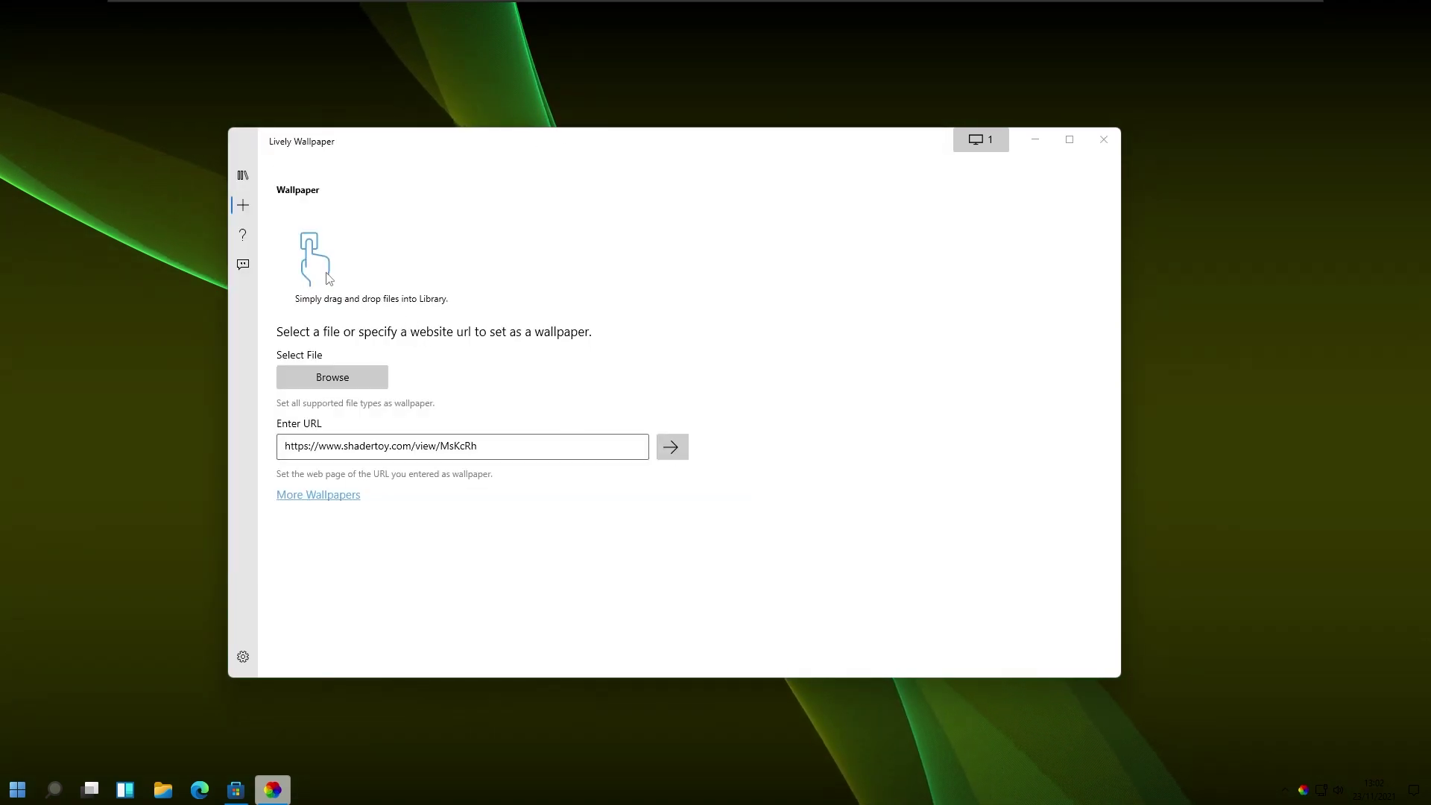
View Lively Wallpaper's about page, look through its Audio, System, Misc and General settings, and return to the wallpaper library
{"action": "left_click", "coordinate": [243, 264]}
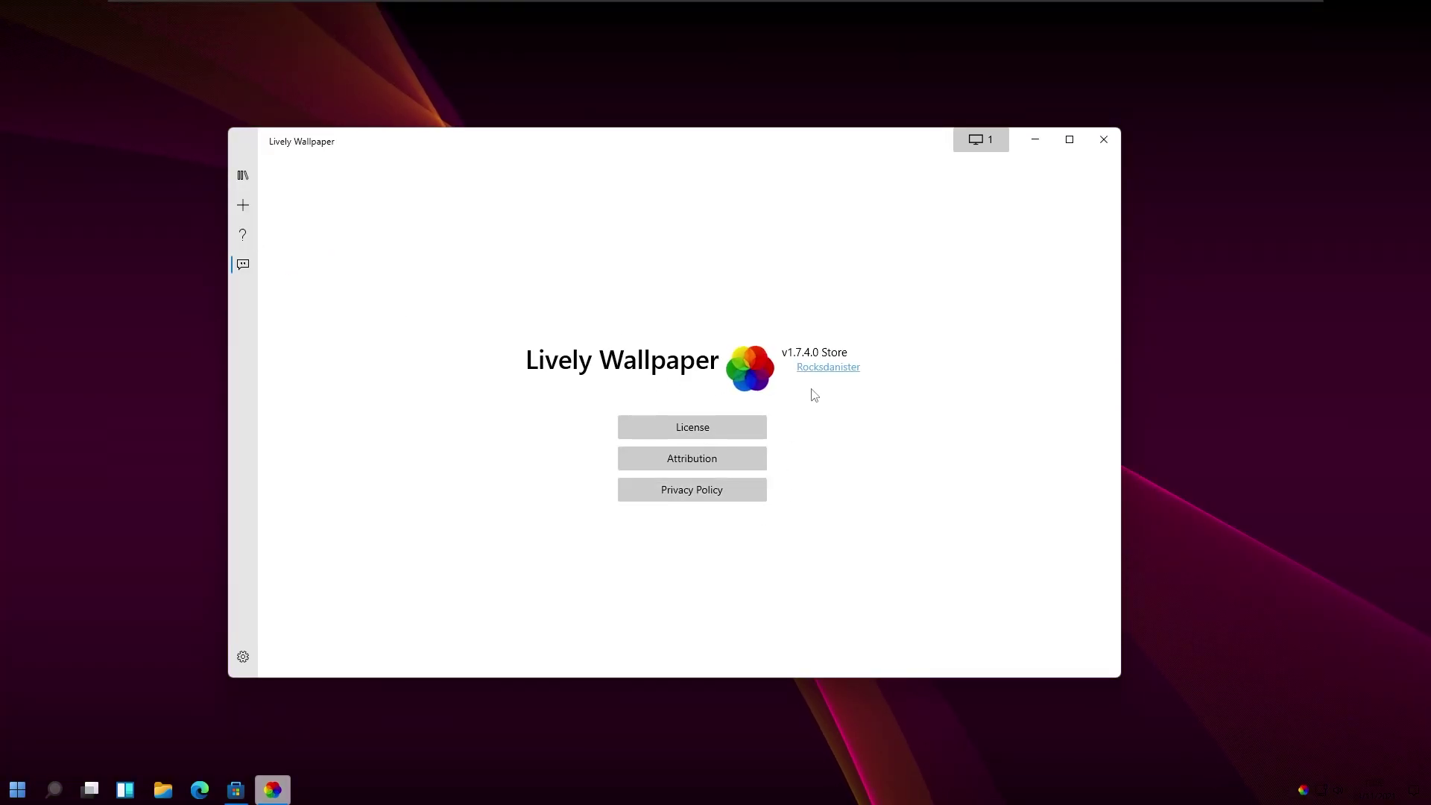
{"action": "left_click", "coordinate": [243, 657]}
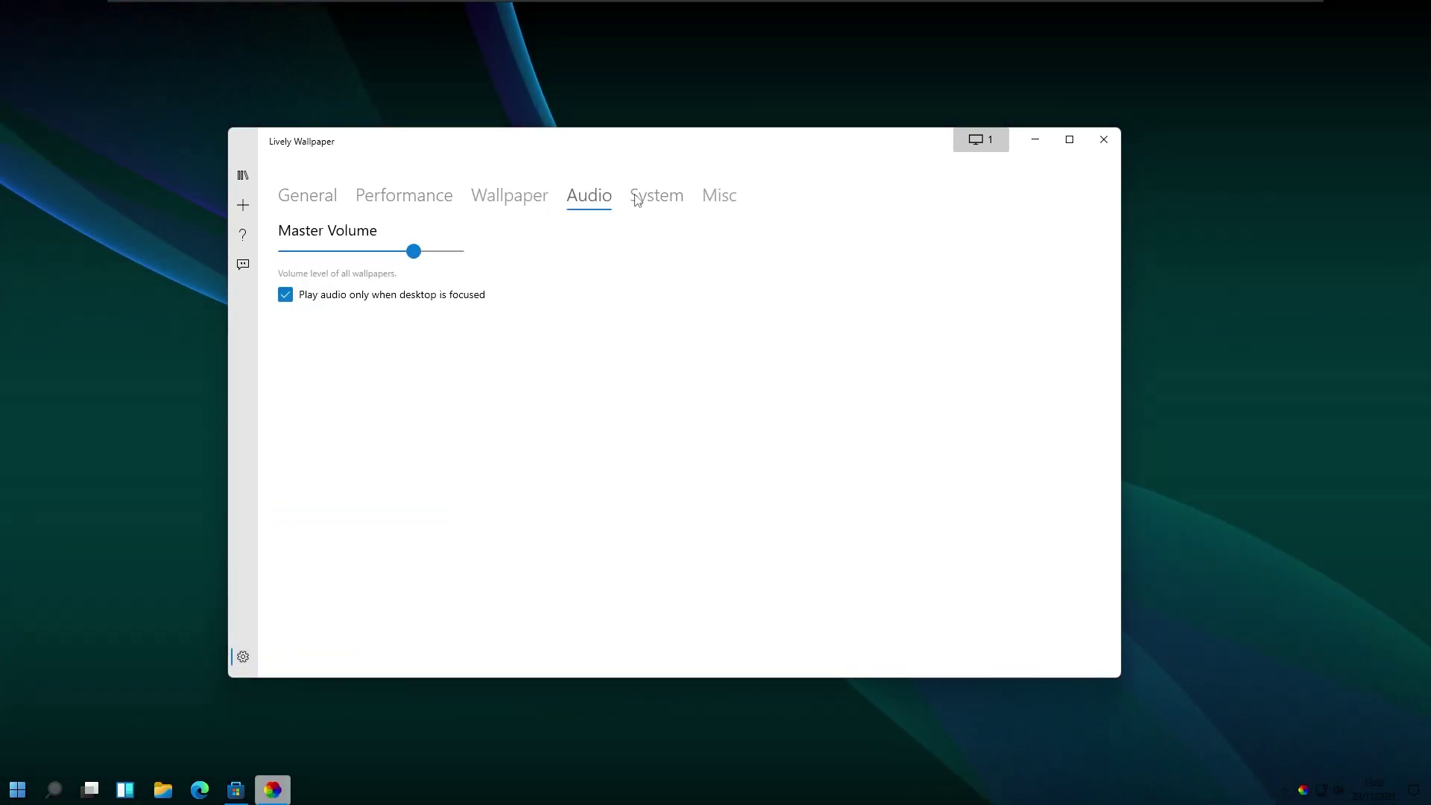
{"action": "left_click", "coordinate": [647, 196]}
{"action": "left_click", "coordinate": [712, 196]}
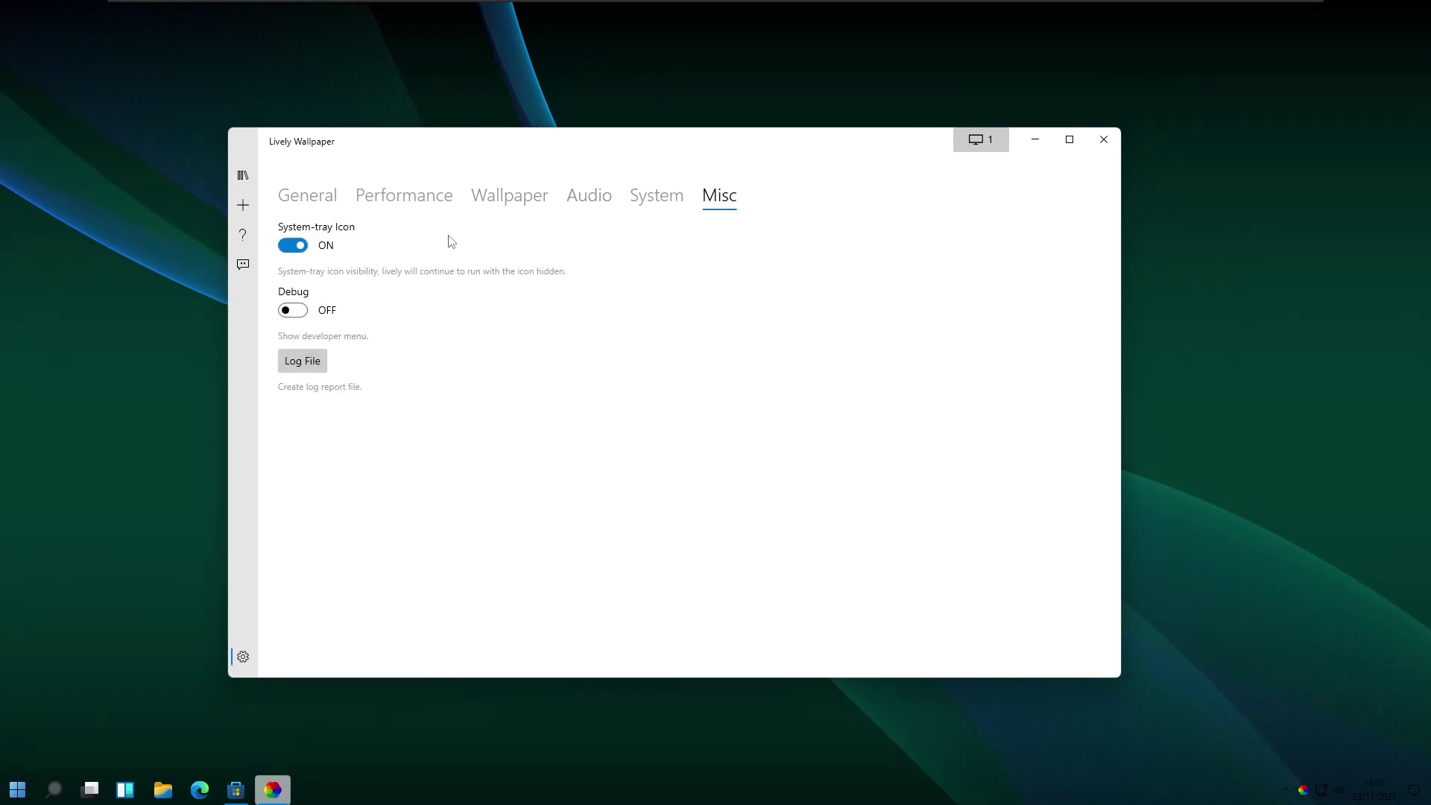
{"action": "left_click", "coordinate": [332, 196]}
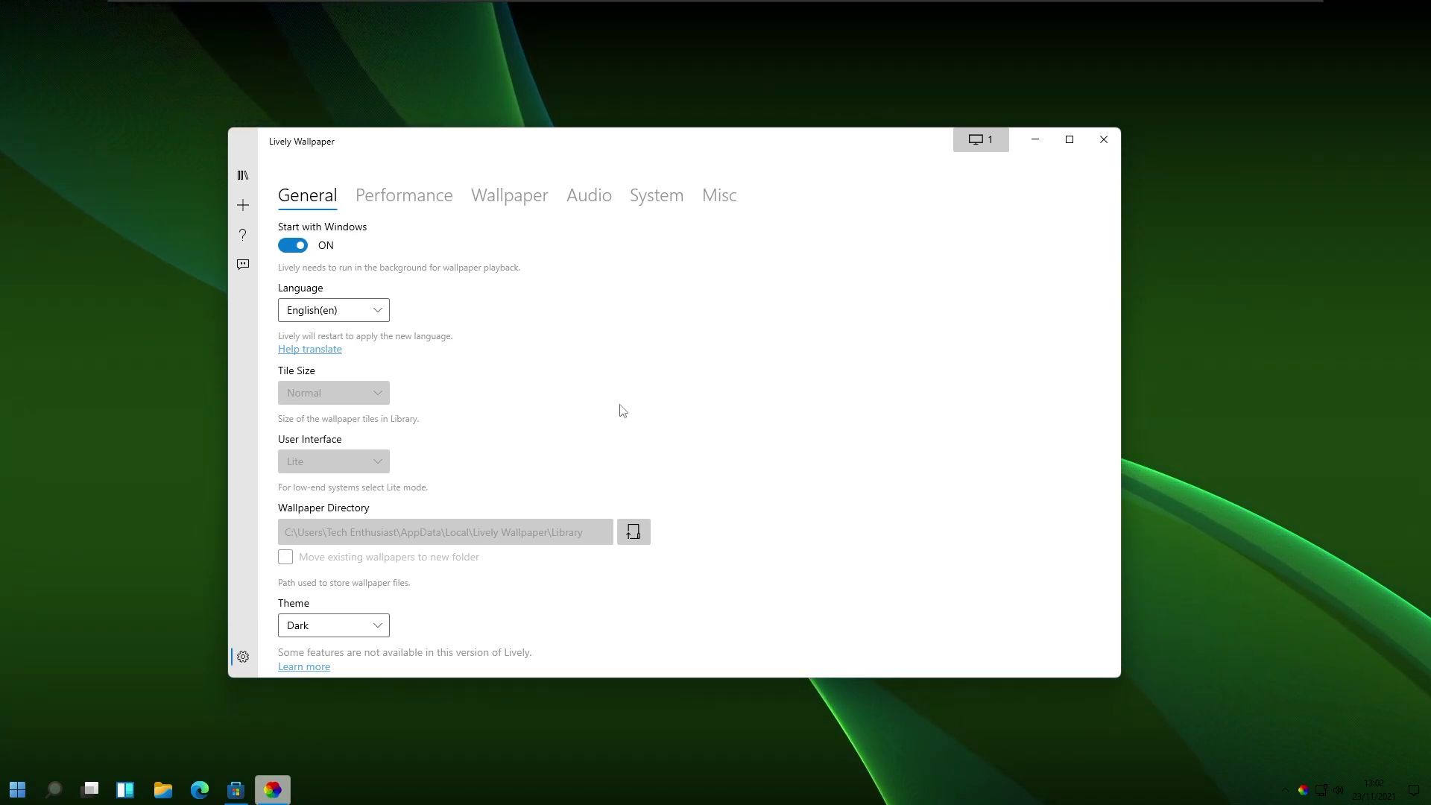
{"action": "left_click", "coordinate": [243, 174]}
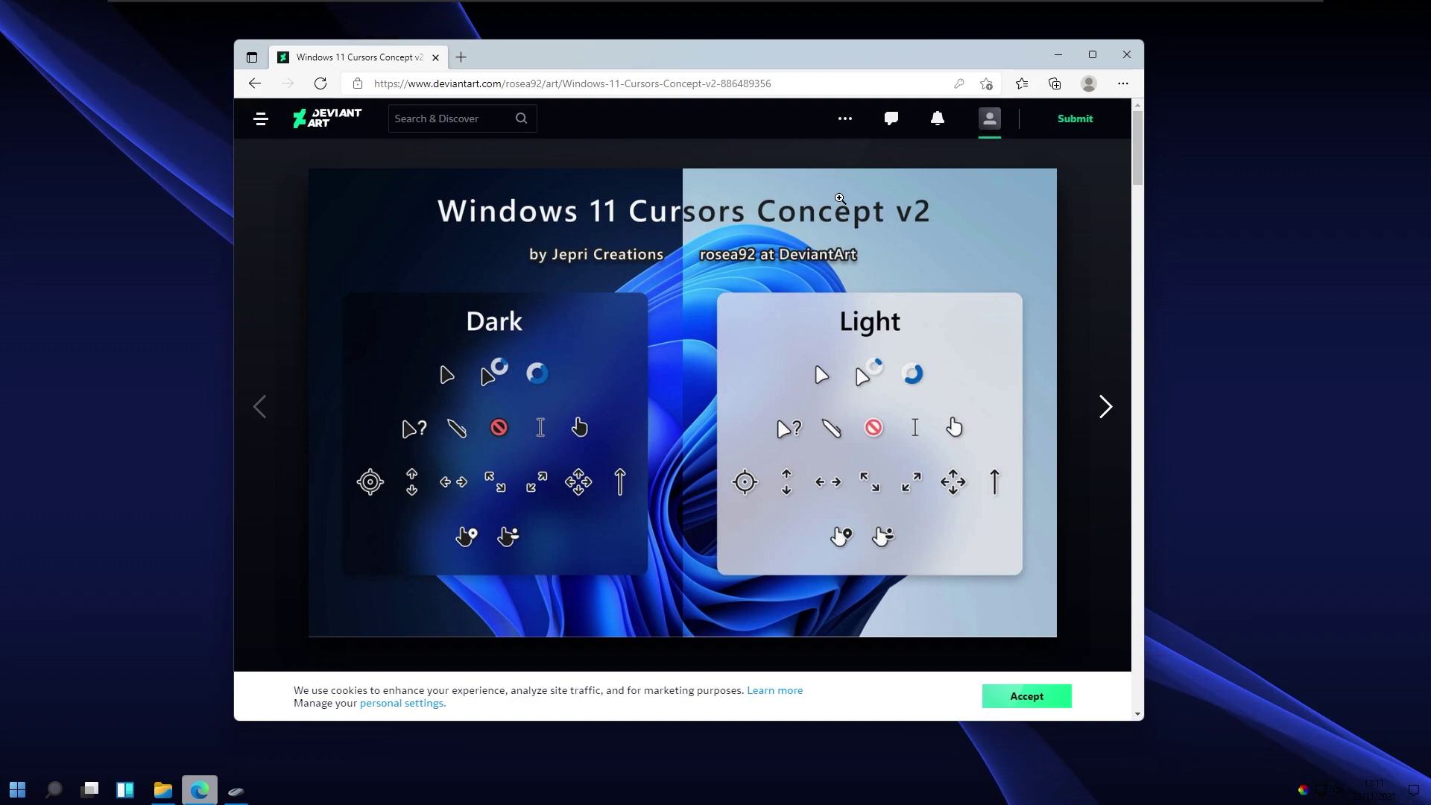
Examine the Windows 11 Cursors Concept v2 page on DeviantArt and its download option, and open the Downloads folder in the Files app
{"action": "scroll", "coordinate": [932, 249], "scroll_direction": "down", "scroll_amount": 3}
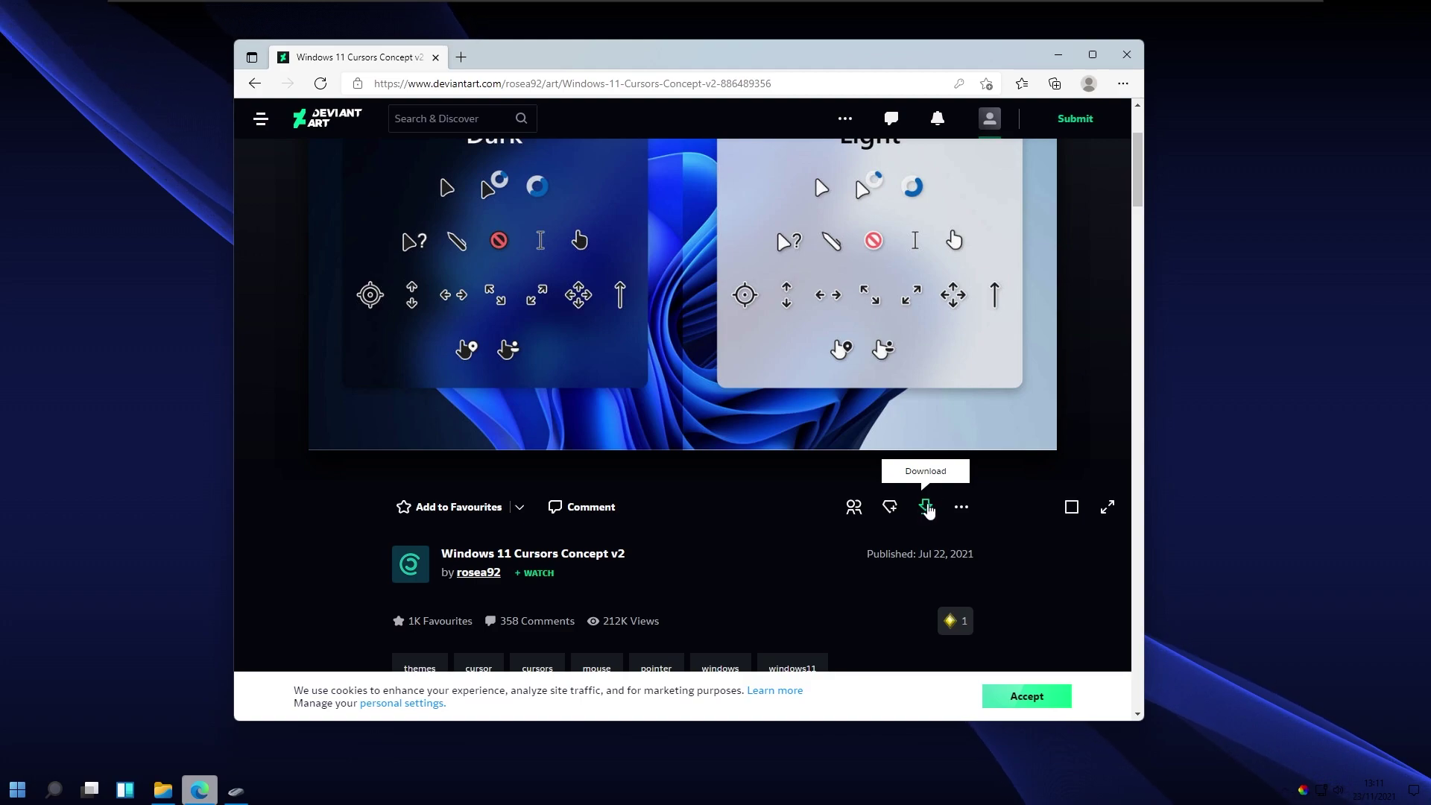
{"action": "scroll", "coordinate": [807, 254], "scroll_direction": "up", "scroll_amount": 3}
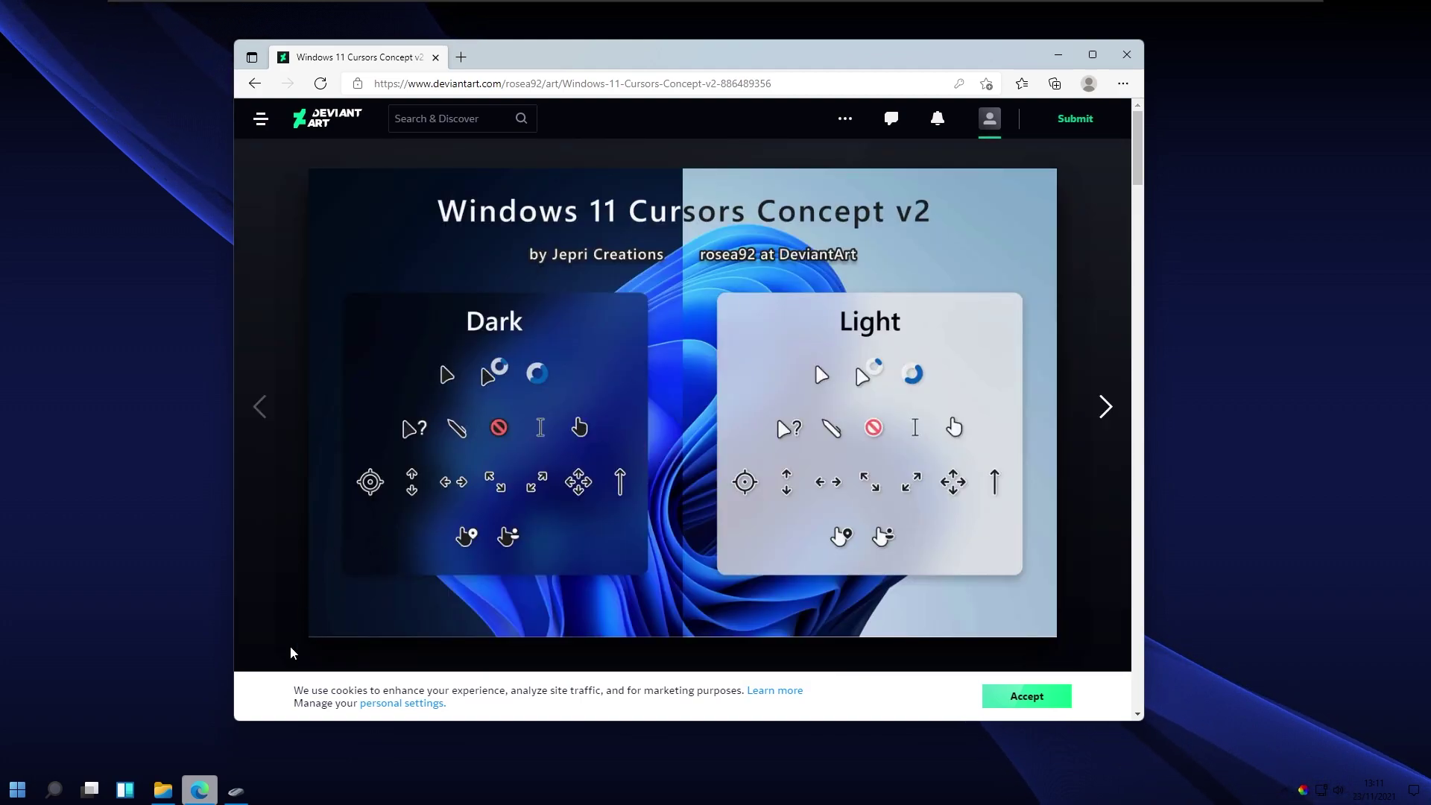
{"action": "left_click", "coordinate": [163, 790]}
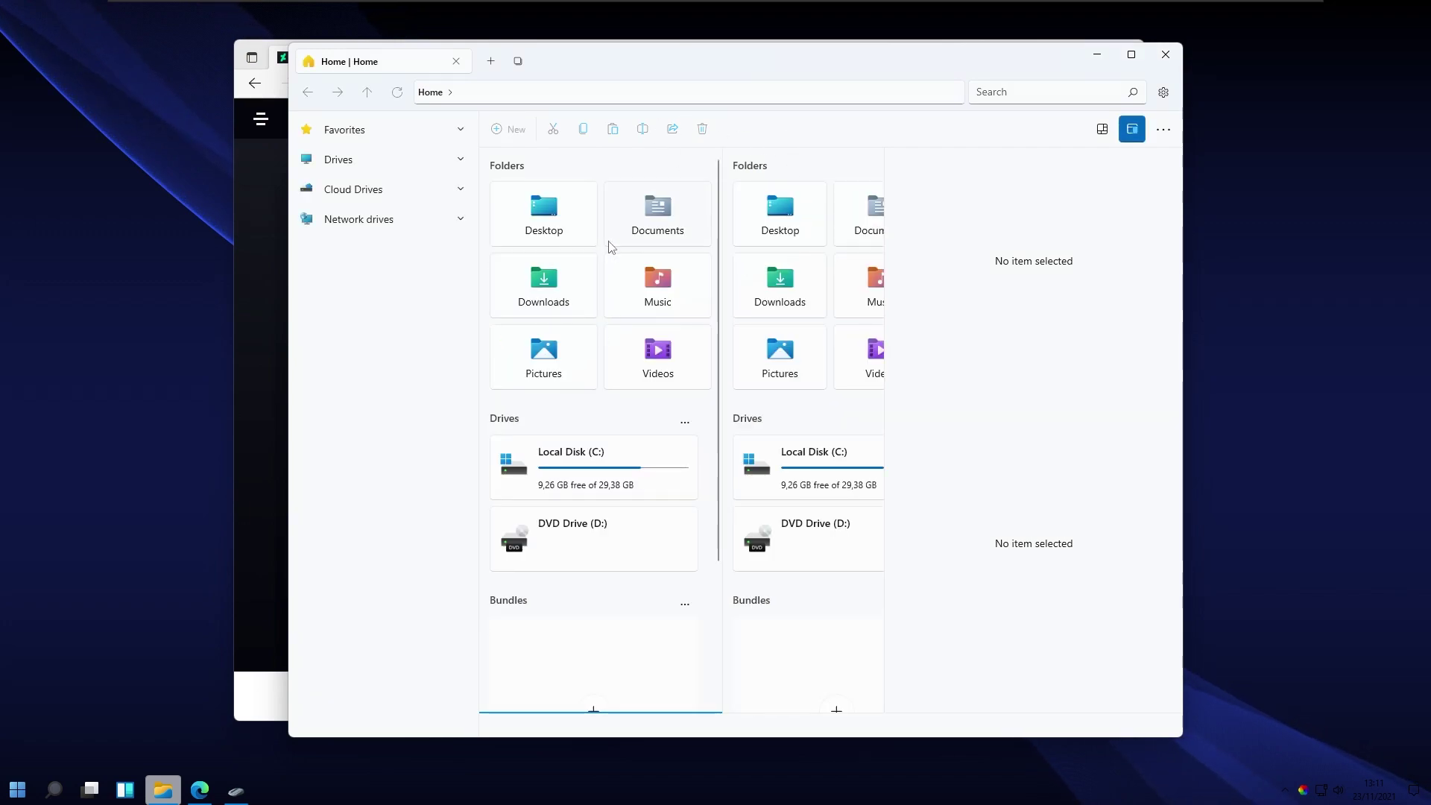
{"action": "left_click", "coordinate": [563, 284]}
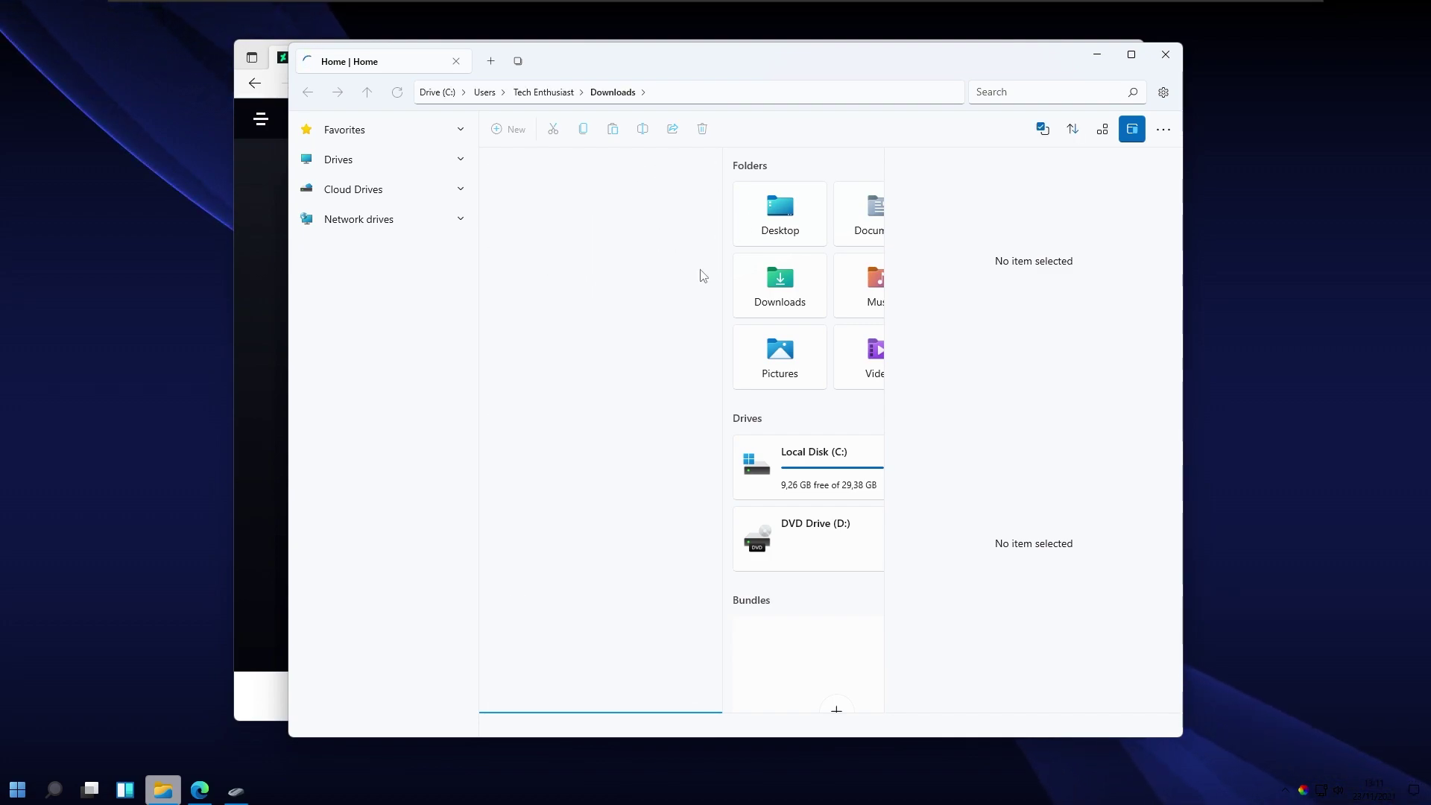
{"action": "left_click", "coordinate": [280, 65]}
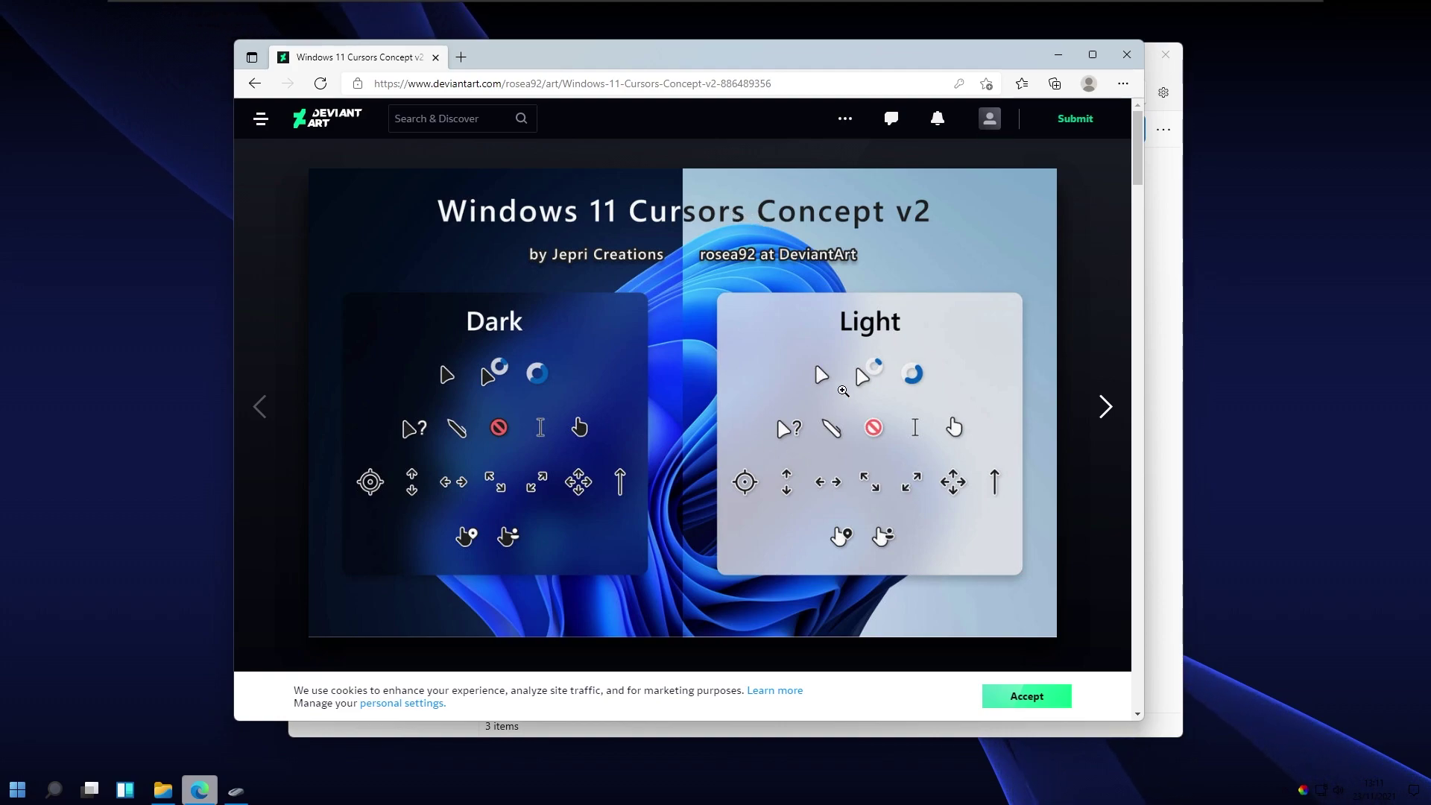
Install the dark cursor set from Install.inf in the extracted windows_11_cursors_concept_v2 folder's dark subfolder, allowing the file to open and make changes
{"action": "left_click", "coordinate": [163, 790]}
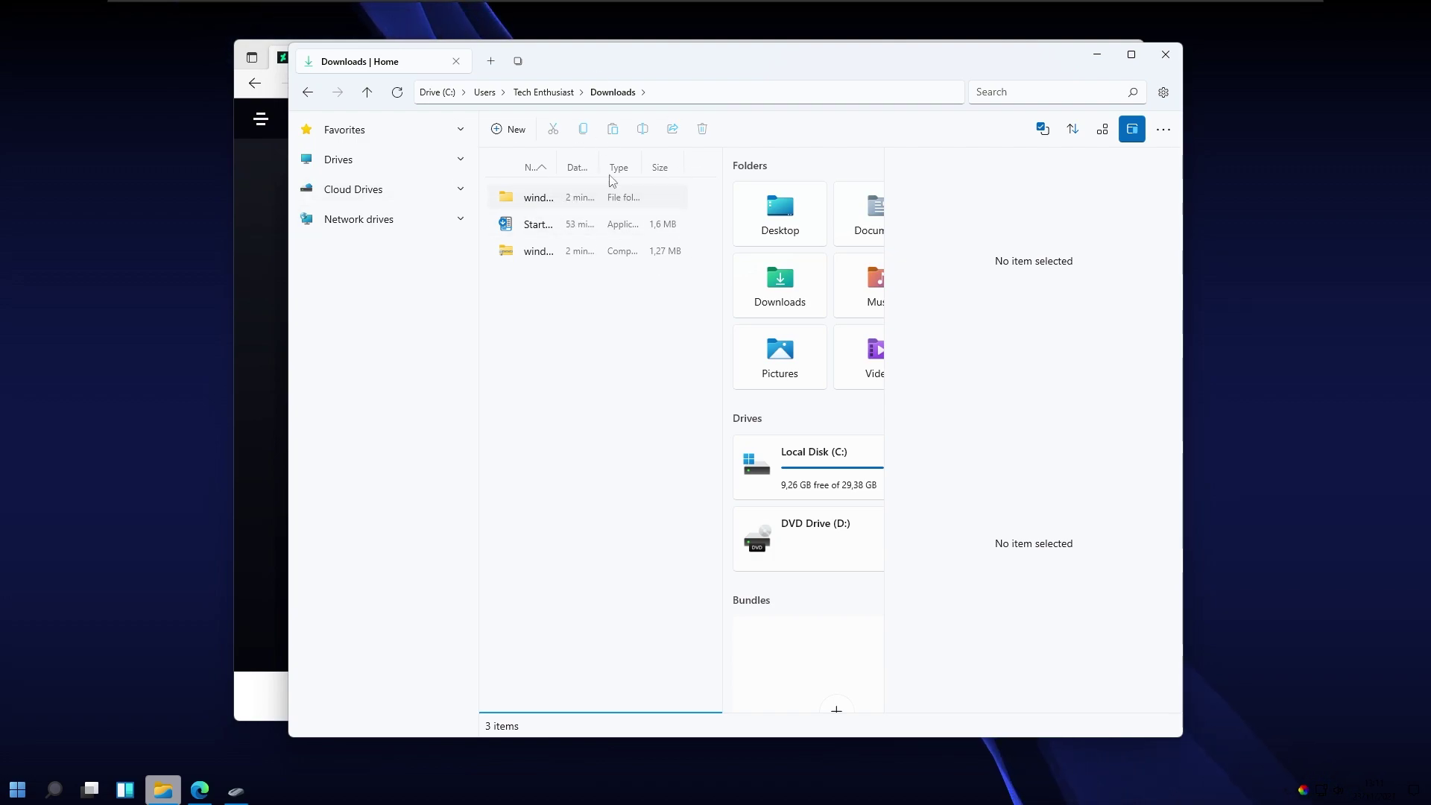
{"action": "double_click", "coordinate": [617, 198]}
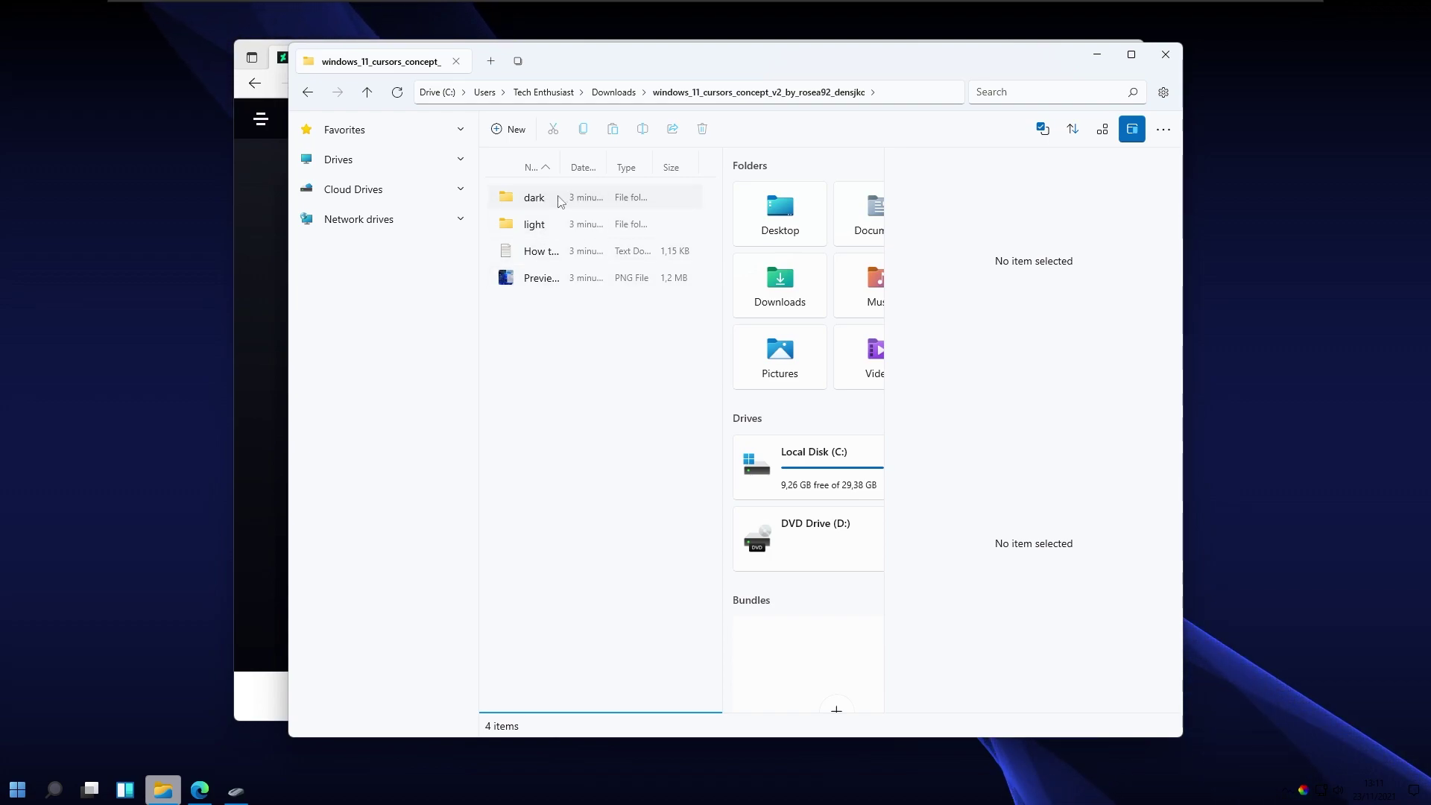
{"action": "double_click", "coordinate": [599, 199]}
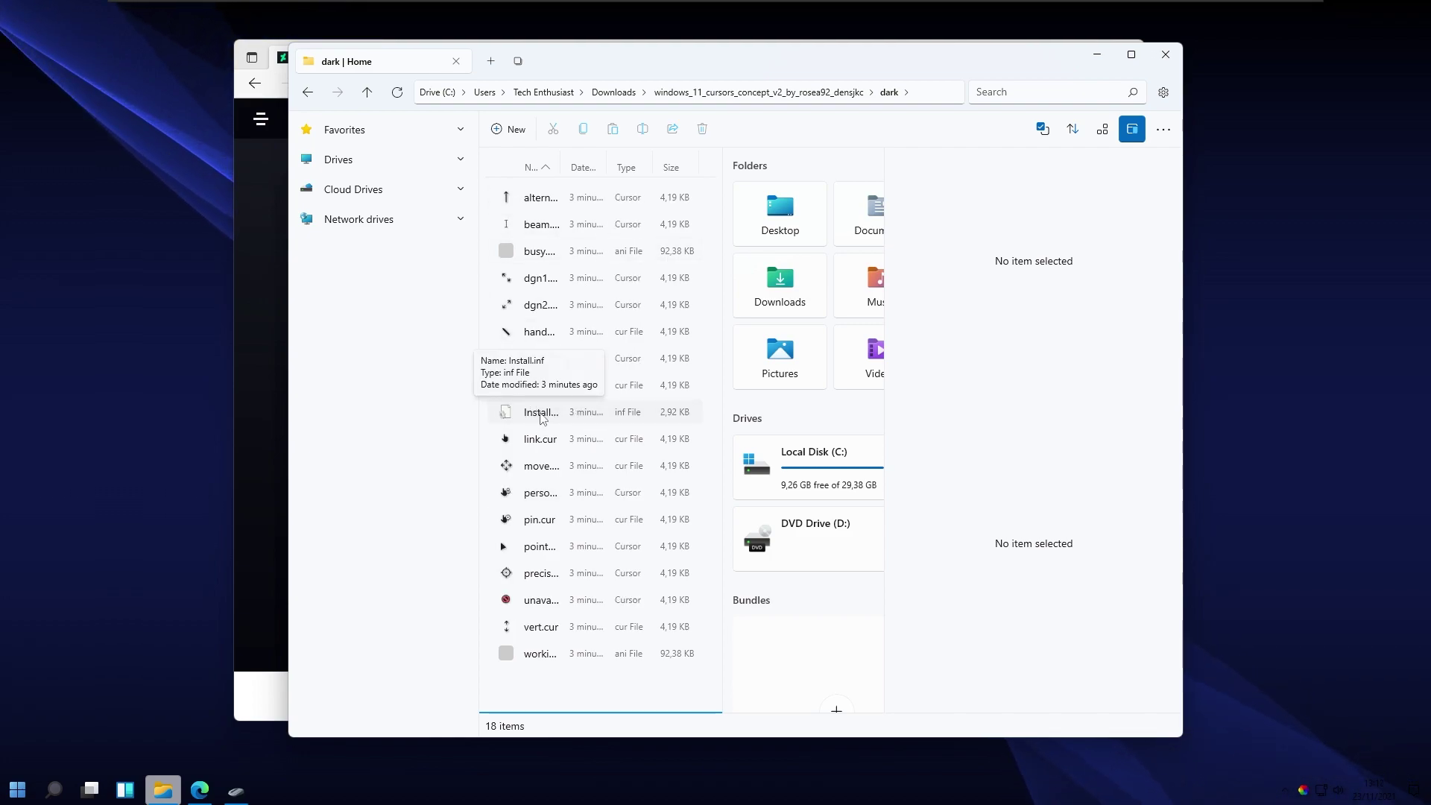
{"action": "right_click", "coordinate": [542, 418]}
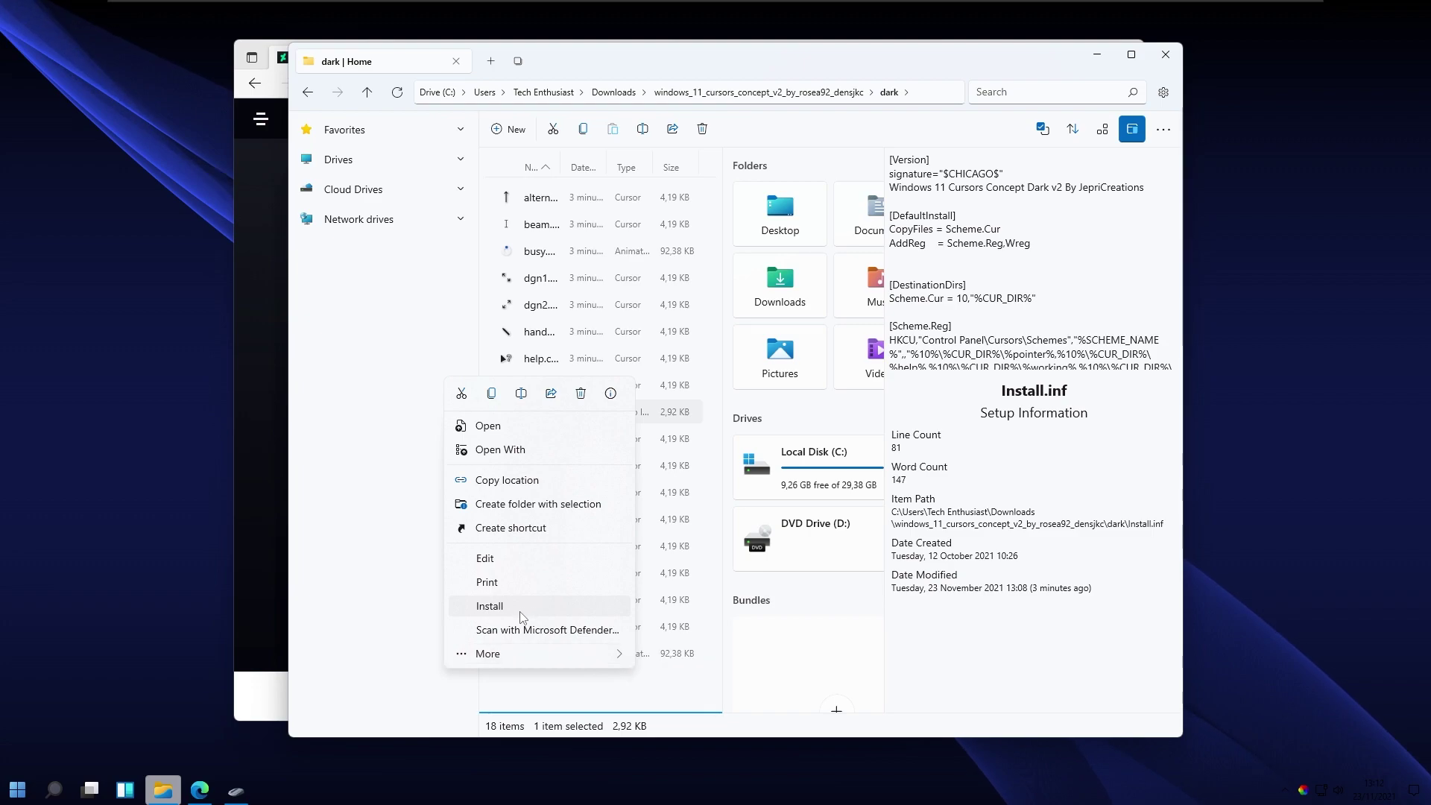
{"action": "left_click", "coordinate": [490, 606]}
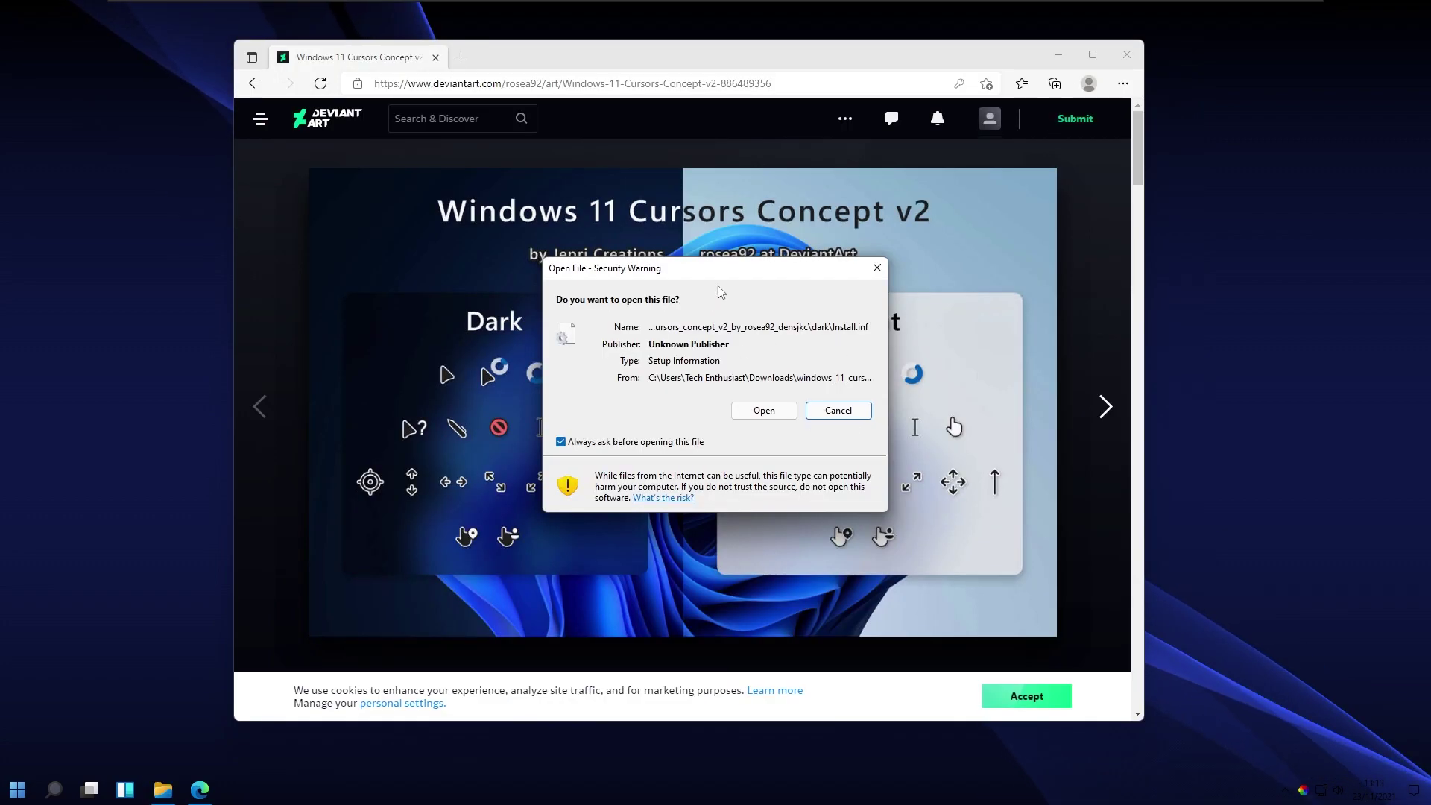
{"action": "left_click", "coordinate": [768, 411]}
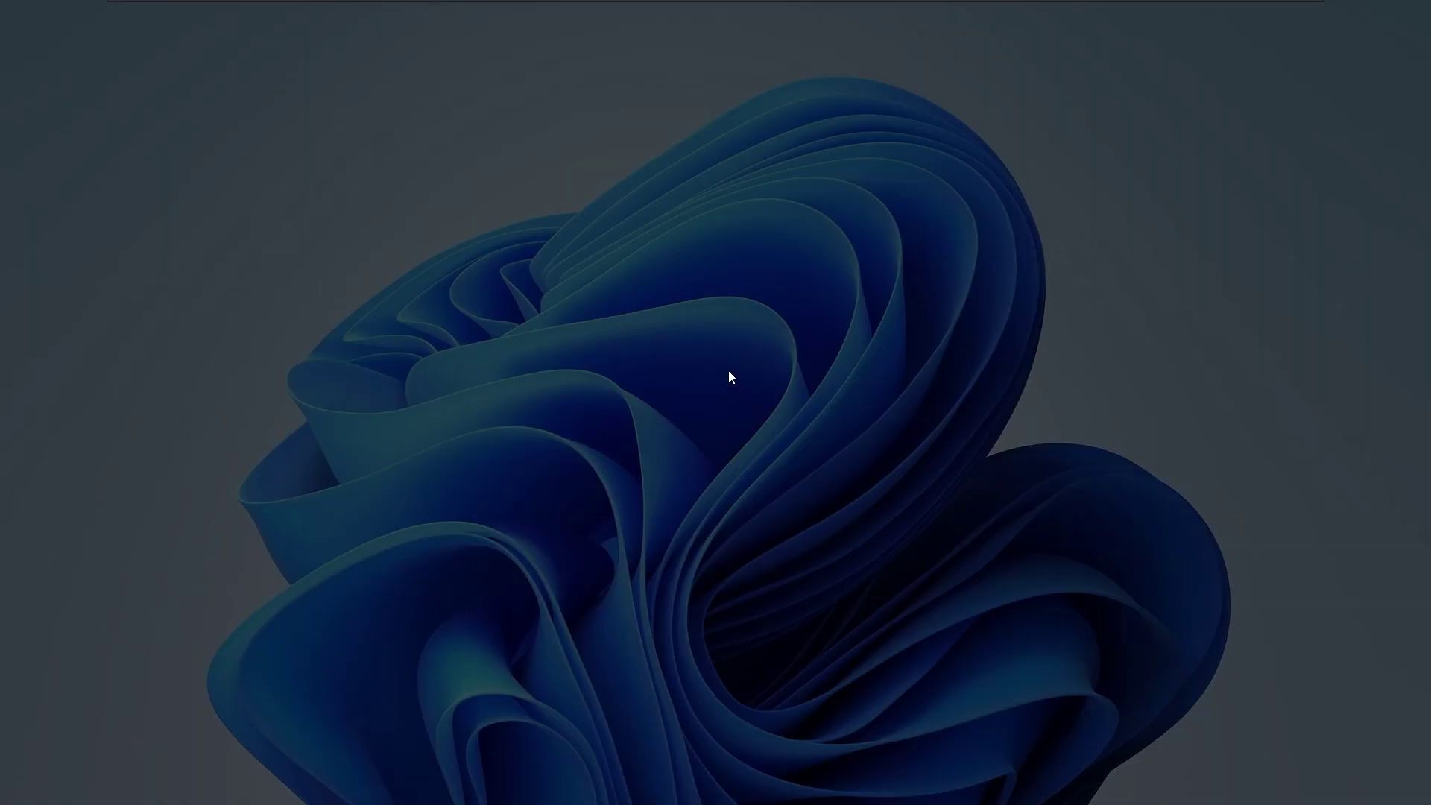
{"action": "left_click", "coordinate": [664, 515]}
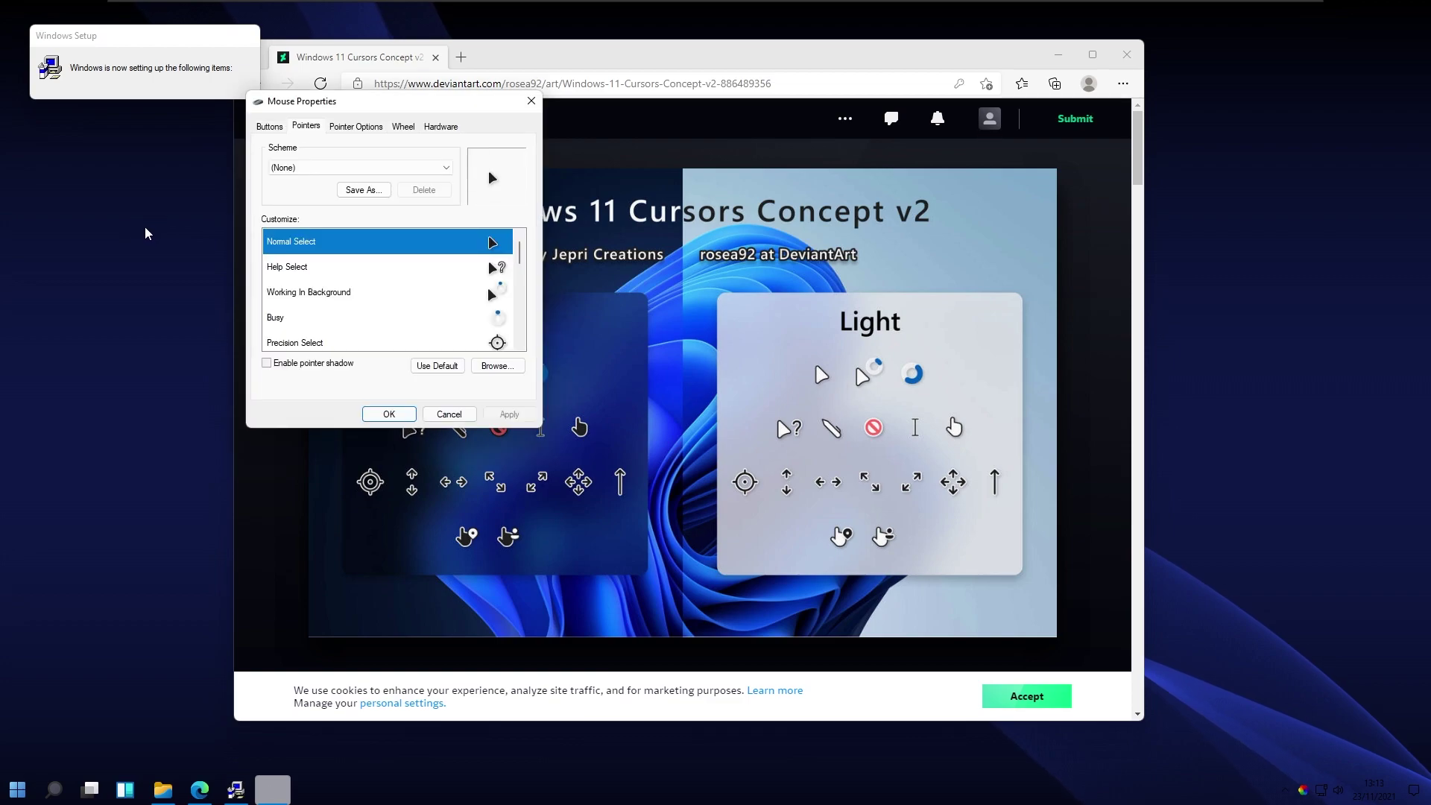
Apply the Windows 11 Cursors Dark v2 pointer scheme, replacing the original scheme, and clear the browser and leftover security warning from the desktop
{"action": "left_click_drag", "start_coordinate": [374, 104], "coordinate": [626, 194]}
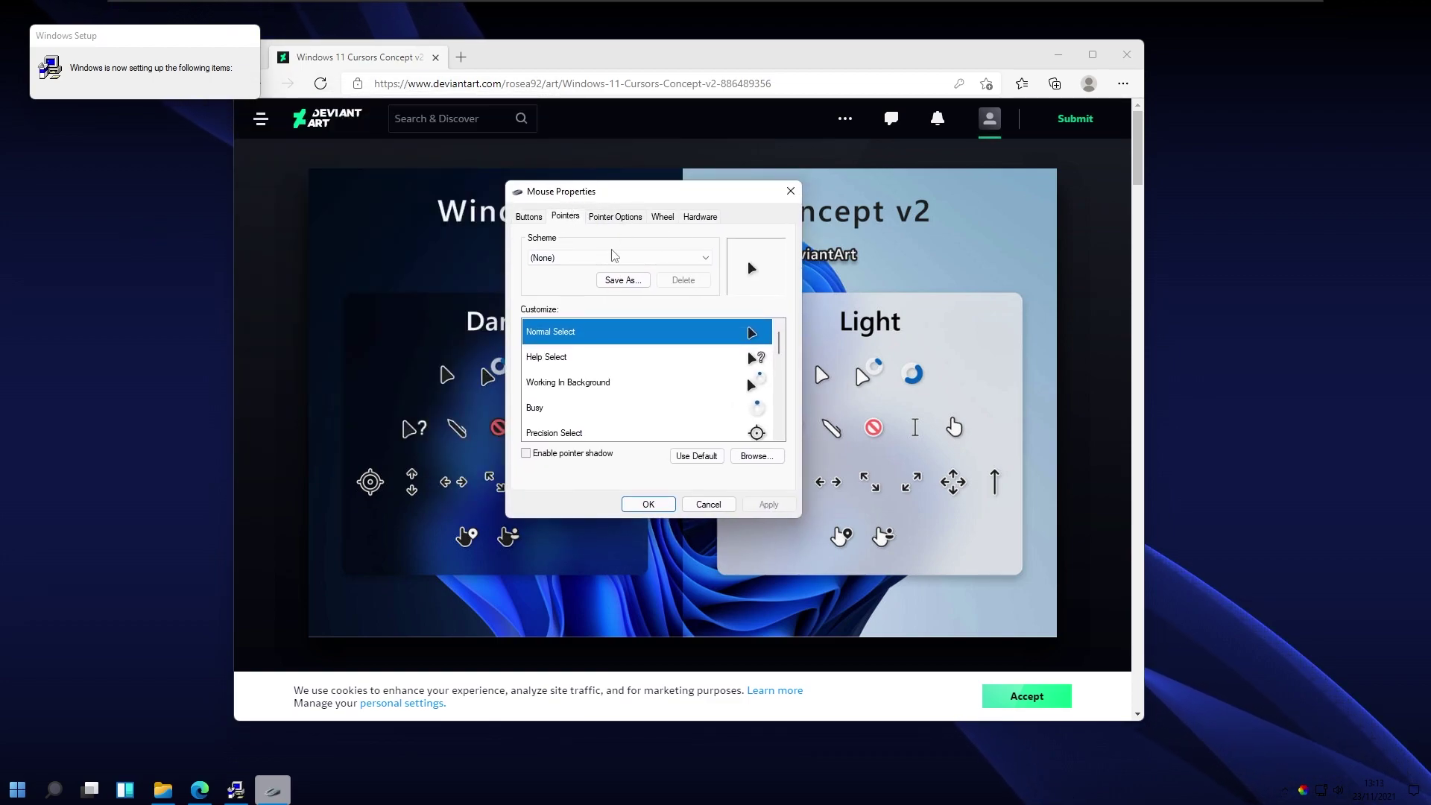
{"action": "left_click", "coordinate": [616, 257]}
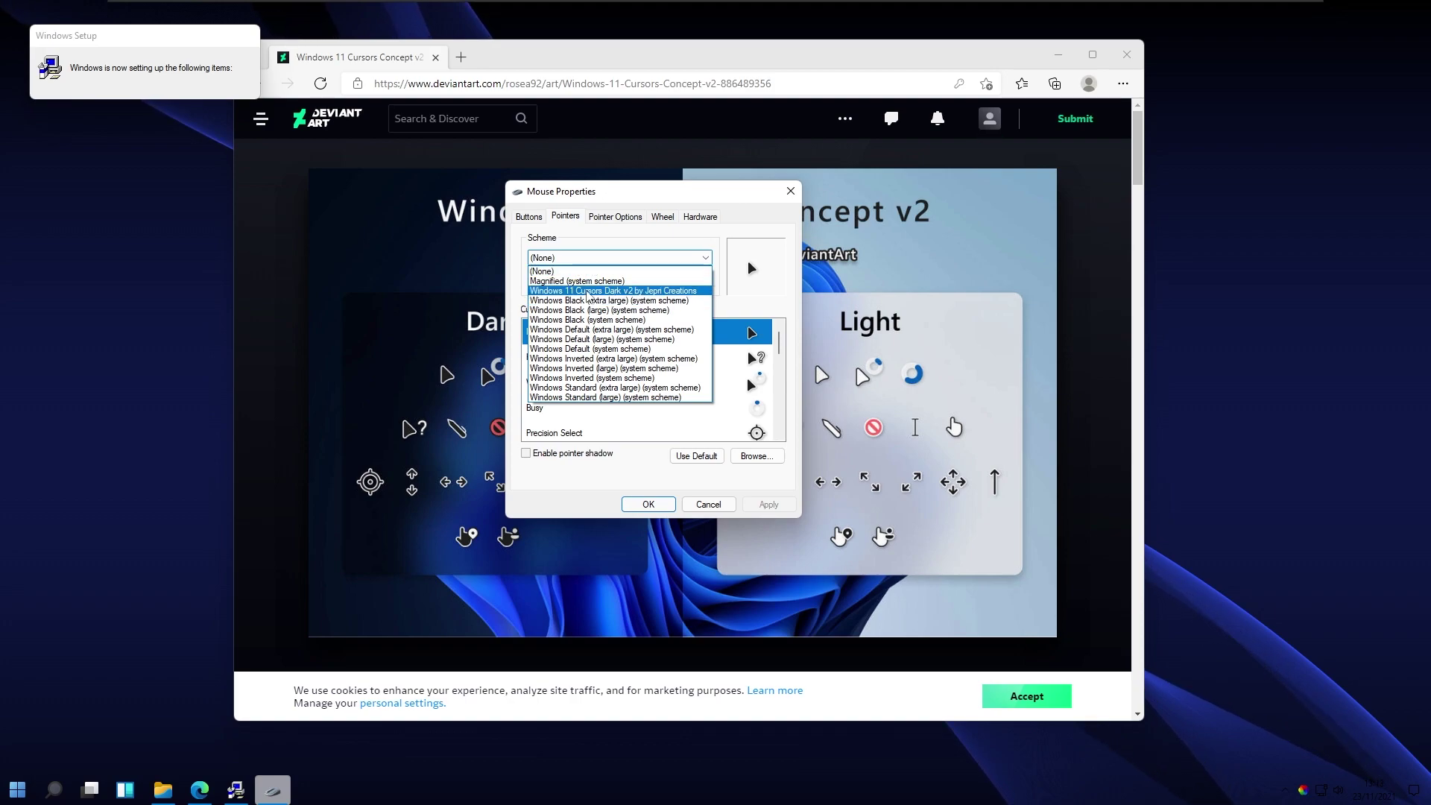
{"action": "left_click", "coordinate": [658, 292]}
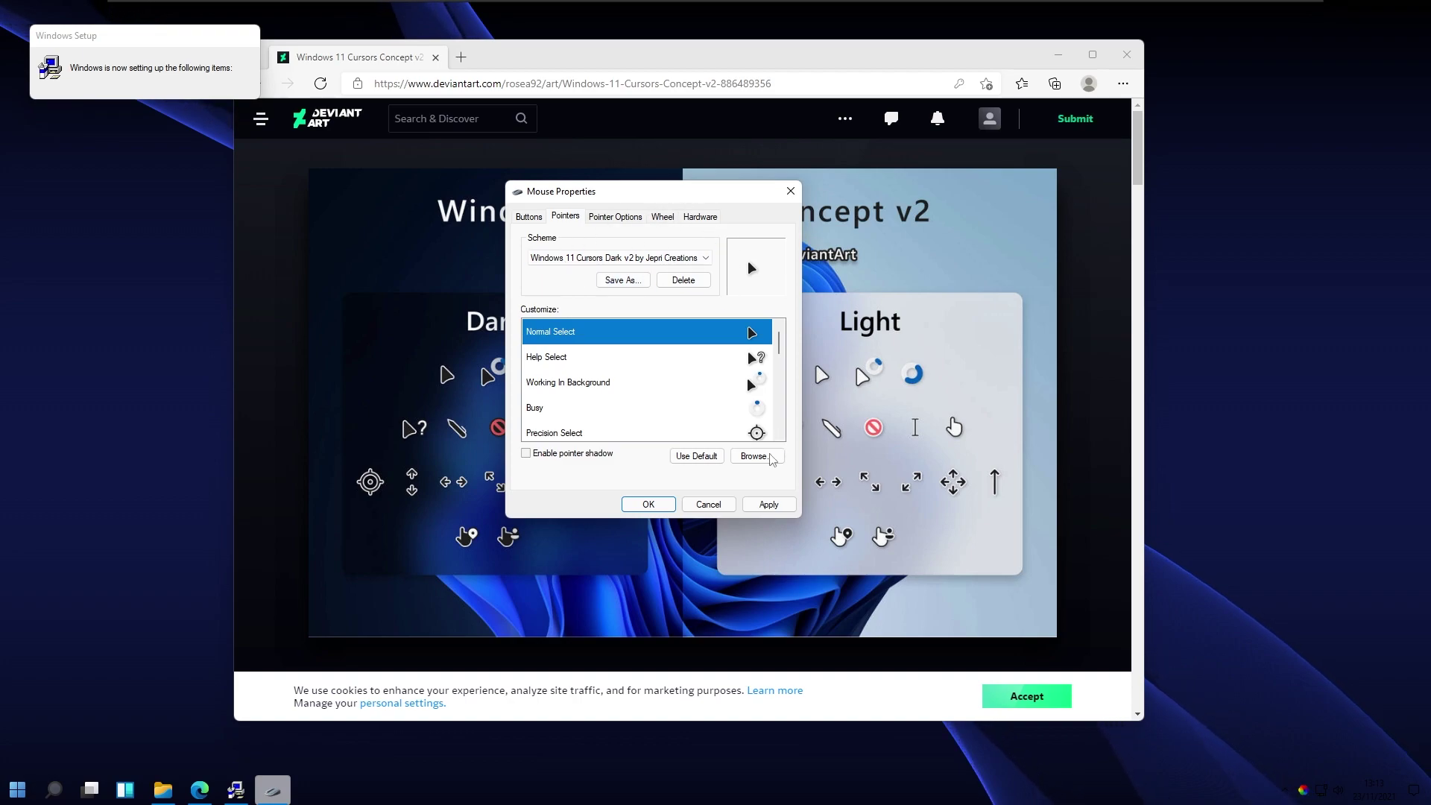
{"action": "left_click", "coordinate": [769, 504]}
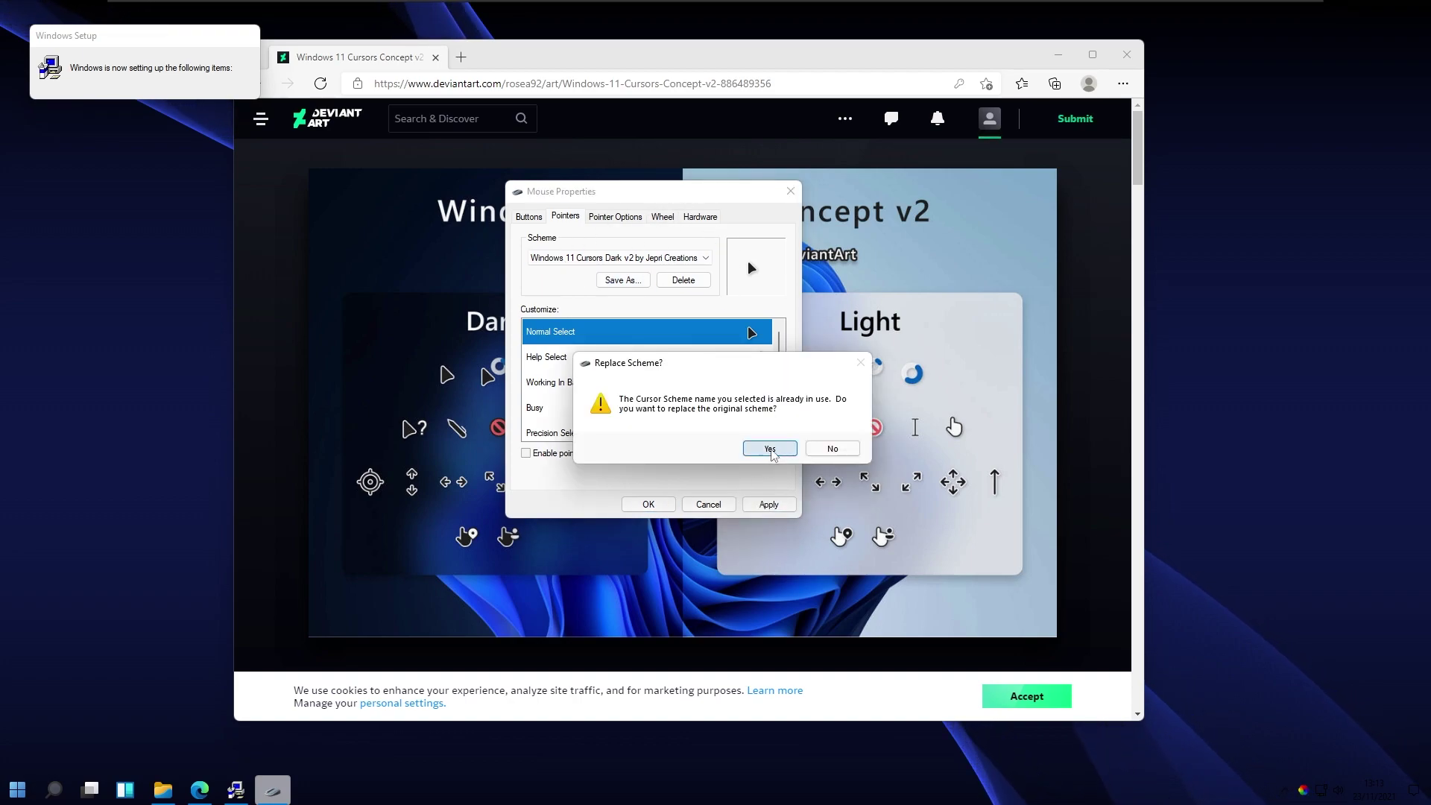
{"action": "left_click", "coordinate": [768, 448]}
{"action": "left_click", "coordinate": [646, 504]}
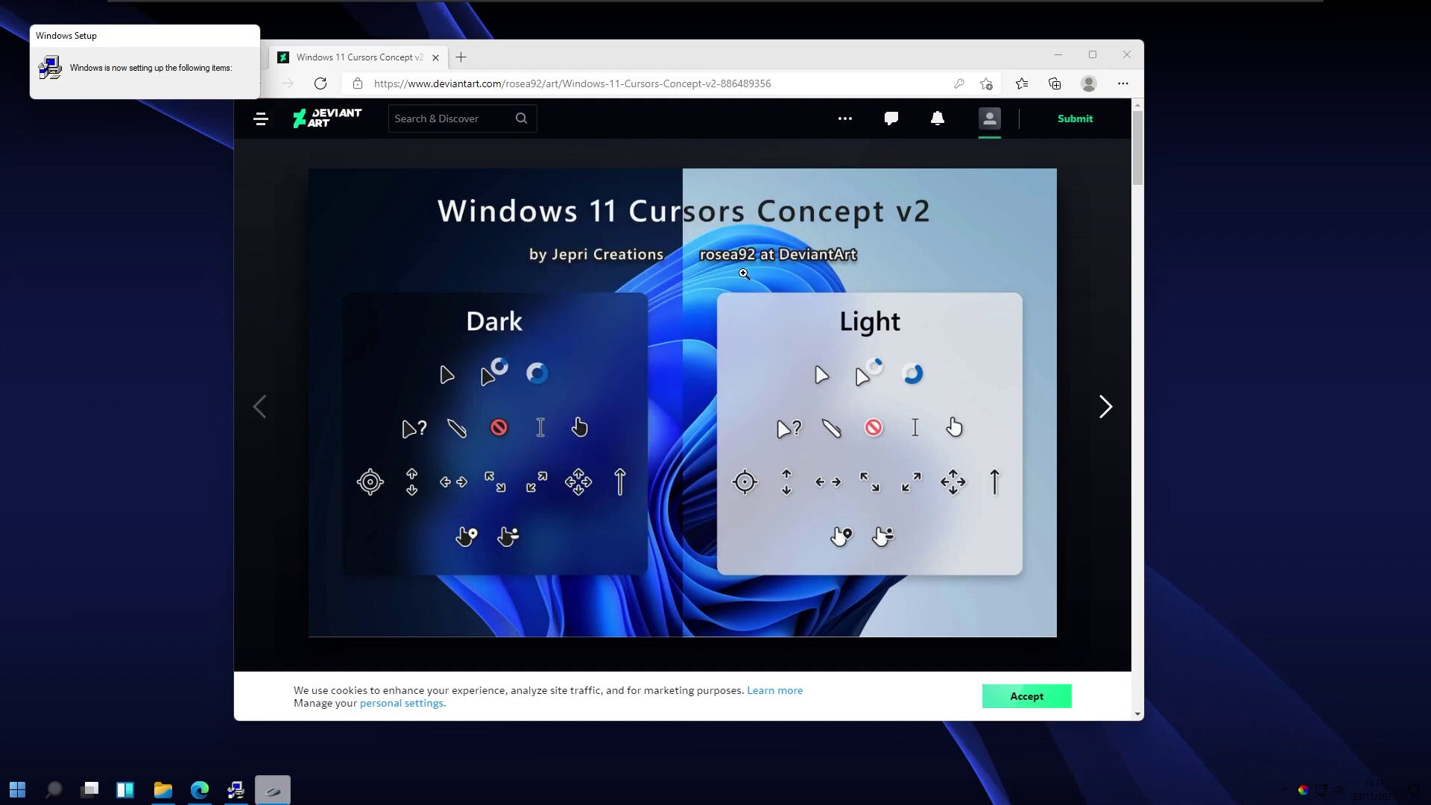
{"action": "left_click", "coordinate": [1057, 54]}
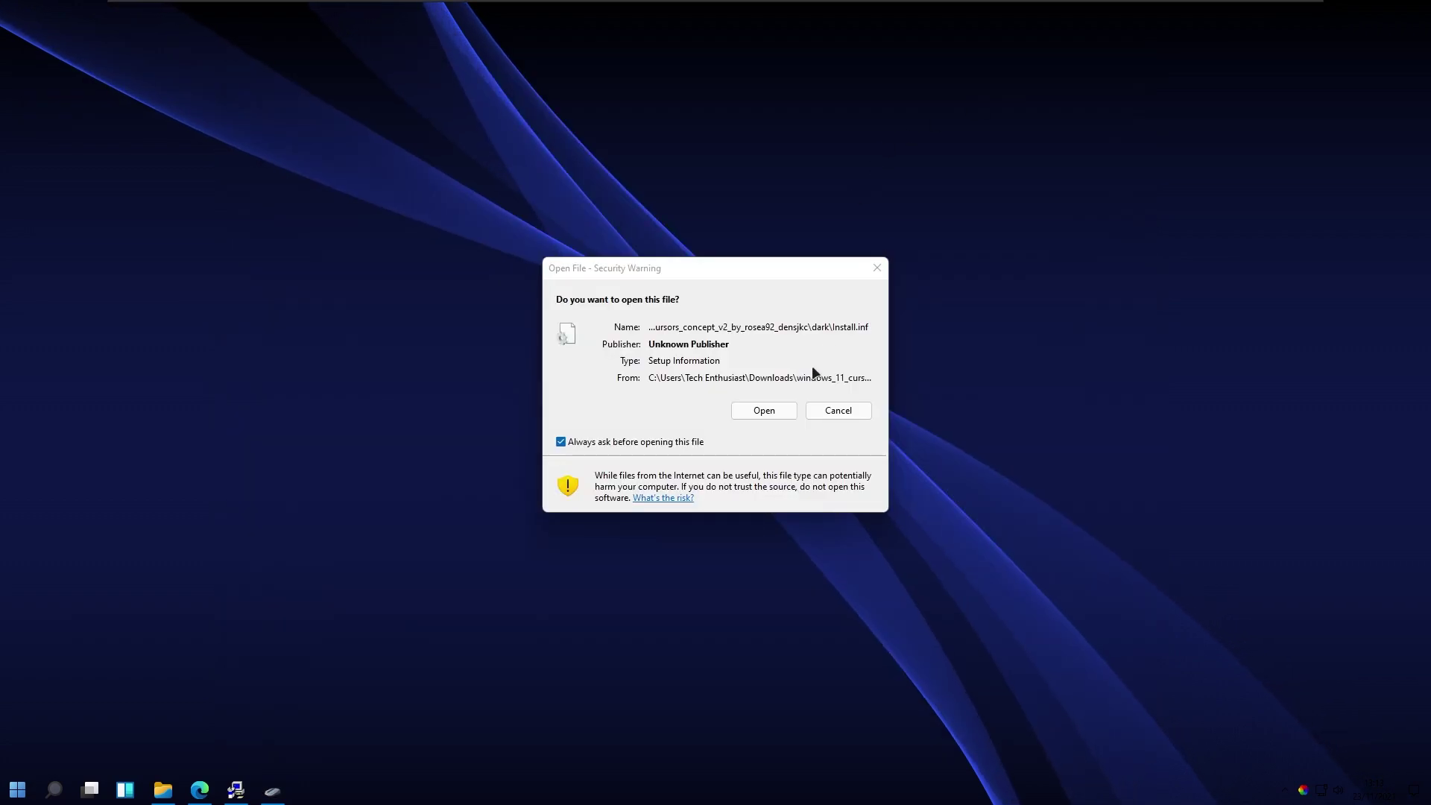
{"action": "left_click", "coordinate": [844, 414]}
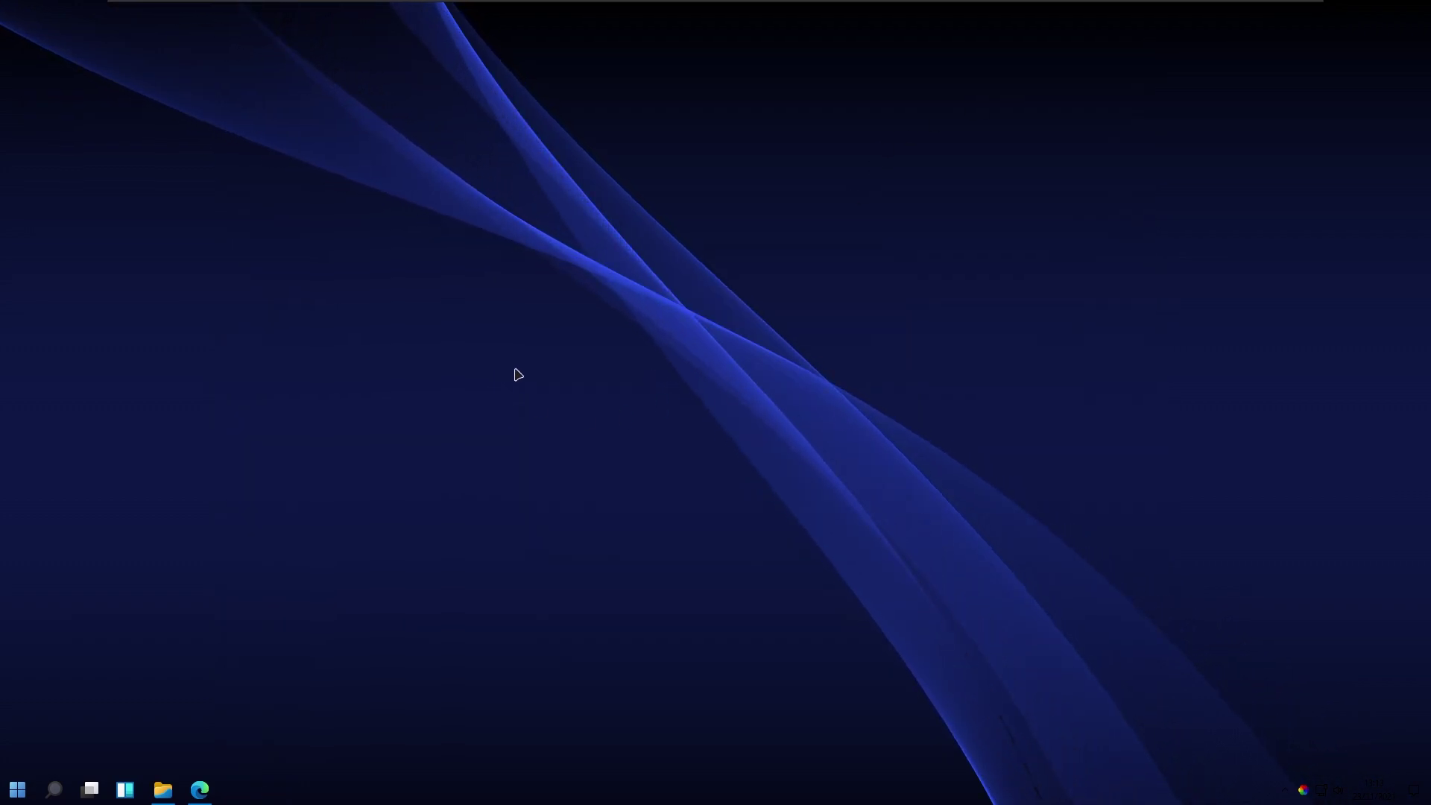